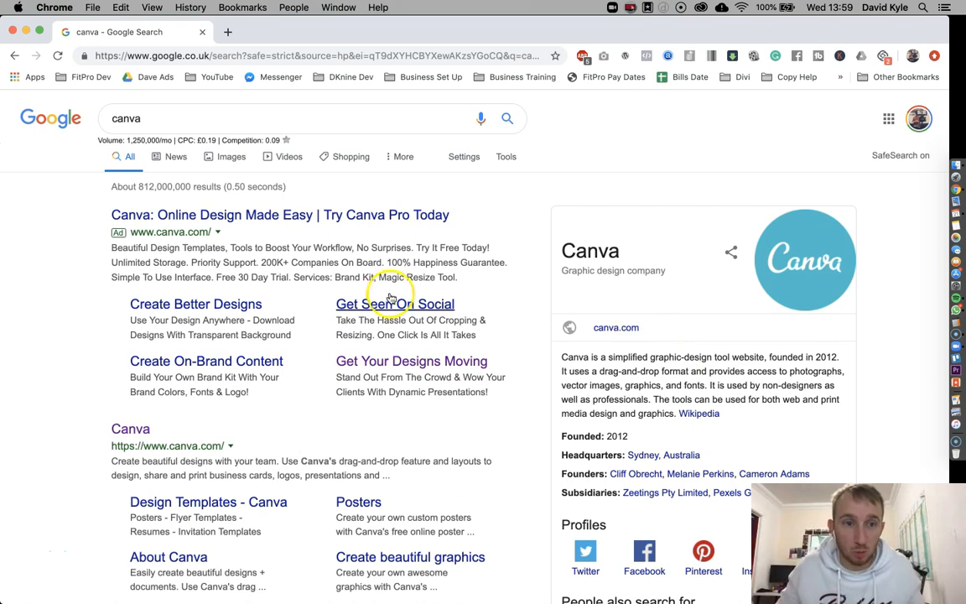
- View Canva's sign-up page in an incognito window, then return to the search results
{"action": "right_click", "coordinate": [124, 432]}
{"action": "left_click", "coordinate": [173, 434]}
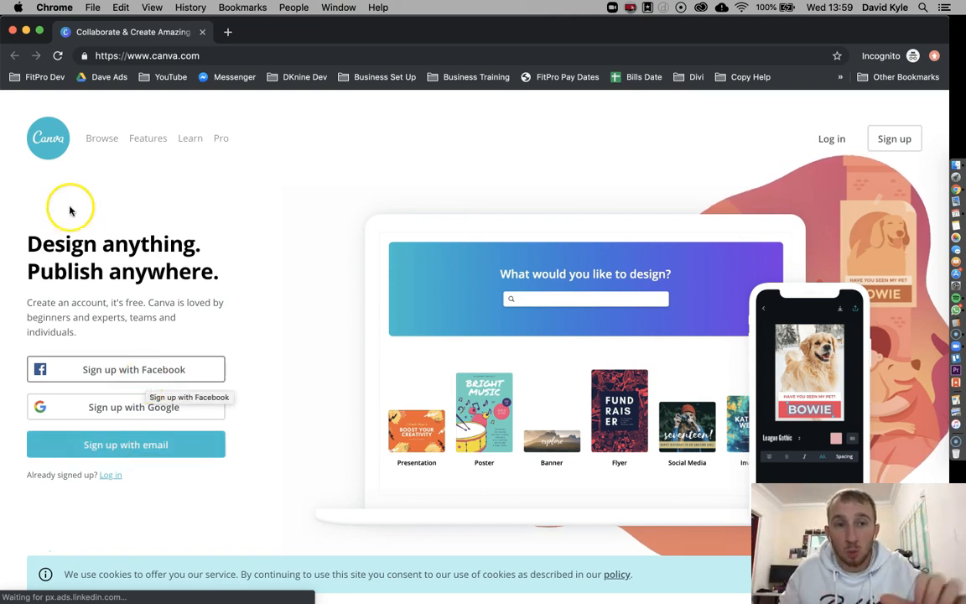
{"action": "left_click", "coordinate": [14, 56]}
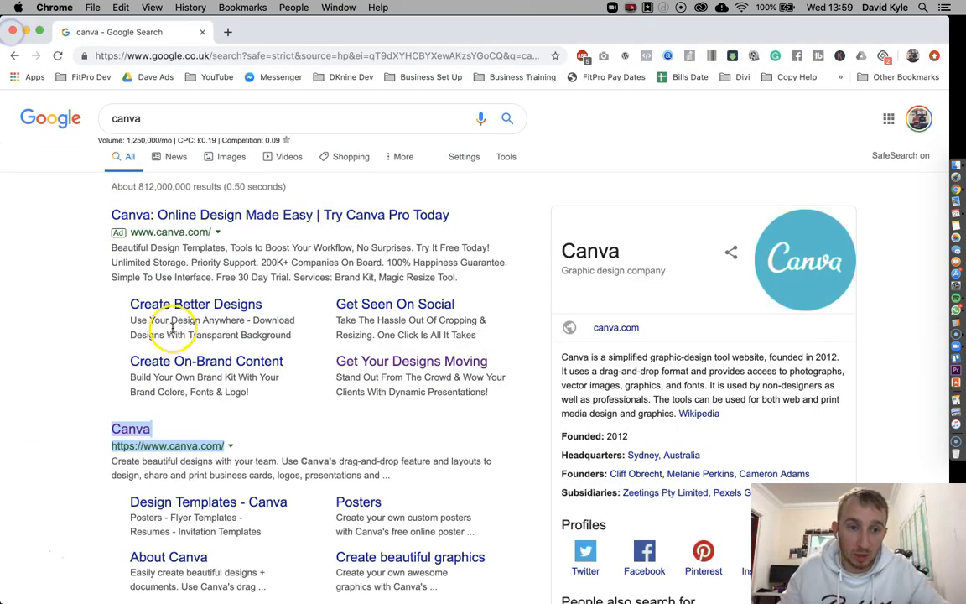
- Open the Canva site from the search results and create a new Instagram Post design
{"action": "left_click", "coordinate": [134, 430]}
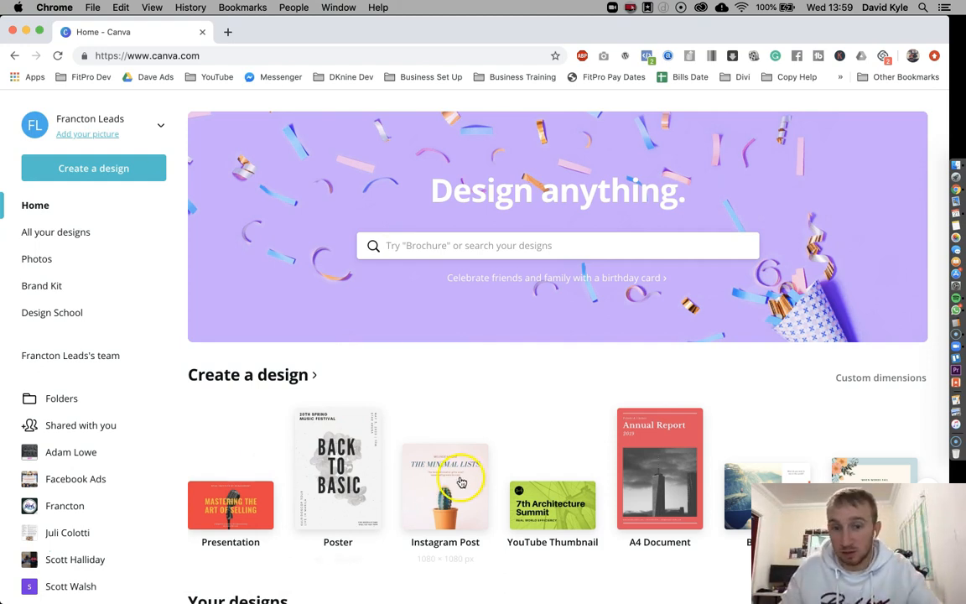
{"action": "left_click", "coordinate": [444, 498]}
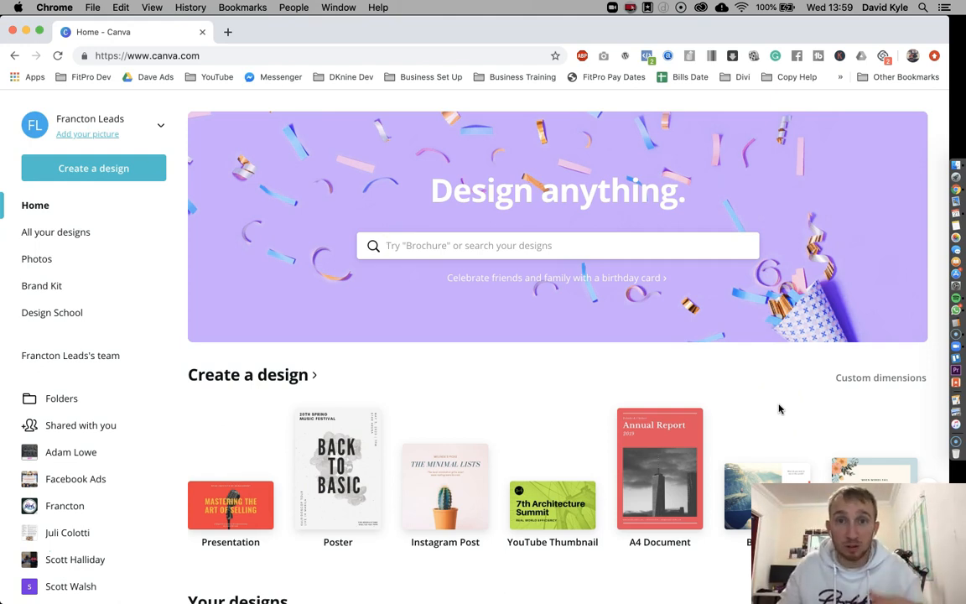
{"action": "scroll", "coordinate": [772, 406], "scroll_direction": "down", "scroll_amount": 20}
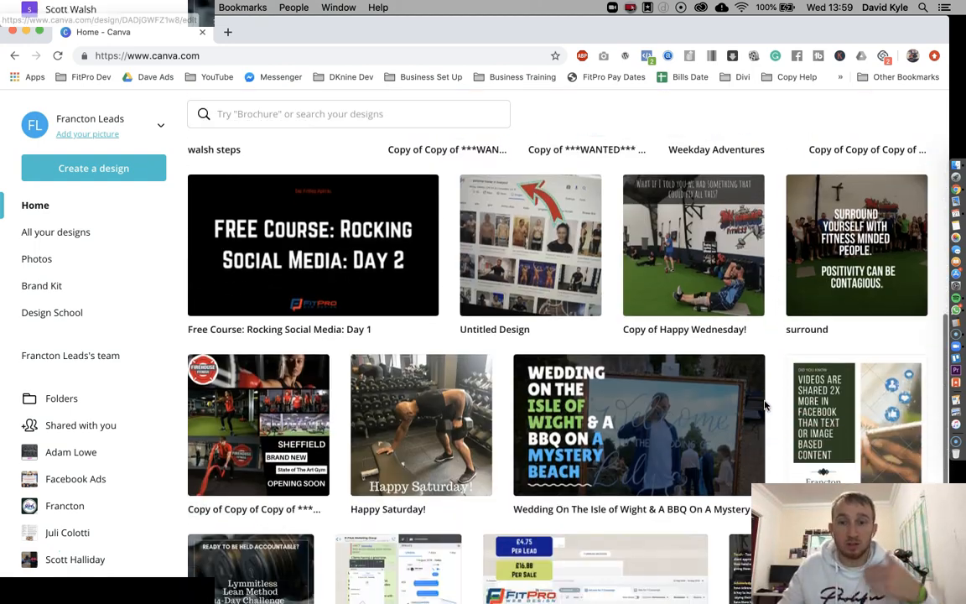
{"action": "scroll", "coordinate": [754, 403], "scroll_direction": "down", "scroll_amount": 5}
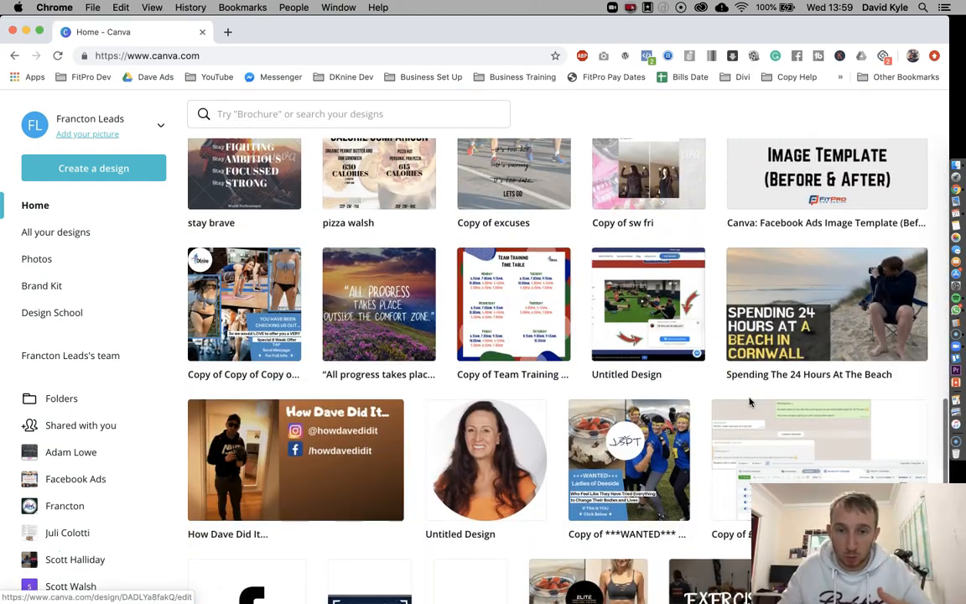
{"action": "scroll", "coordinate": [750, 403], "scroll_direction": "up", "scroll_amount": 20}
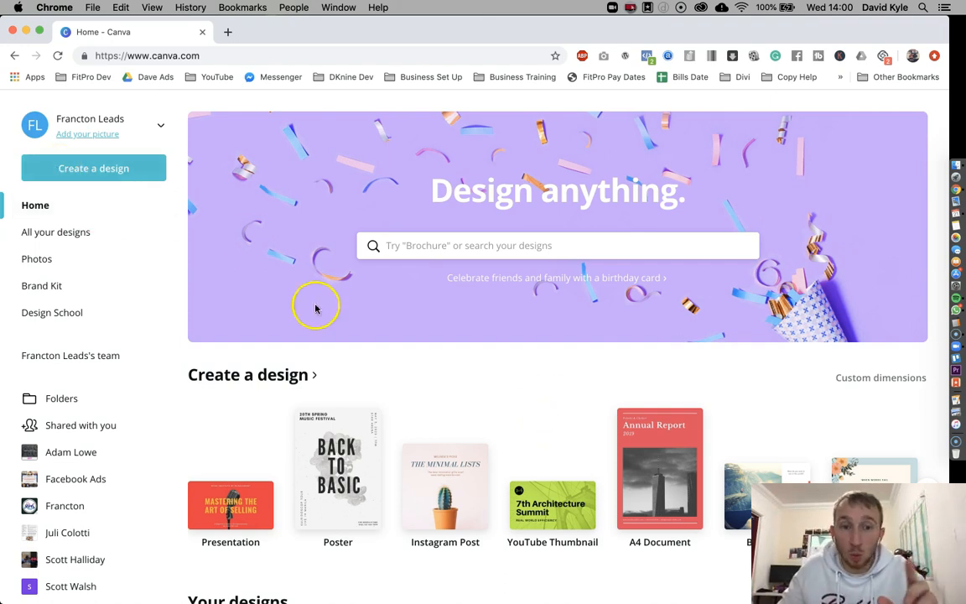
{"action": "left_click", "coordinate": [442, 495]}
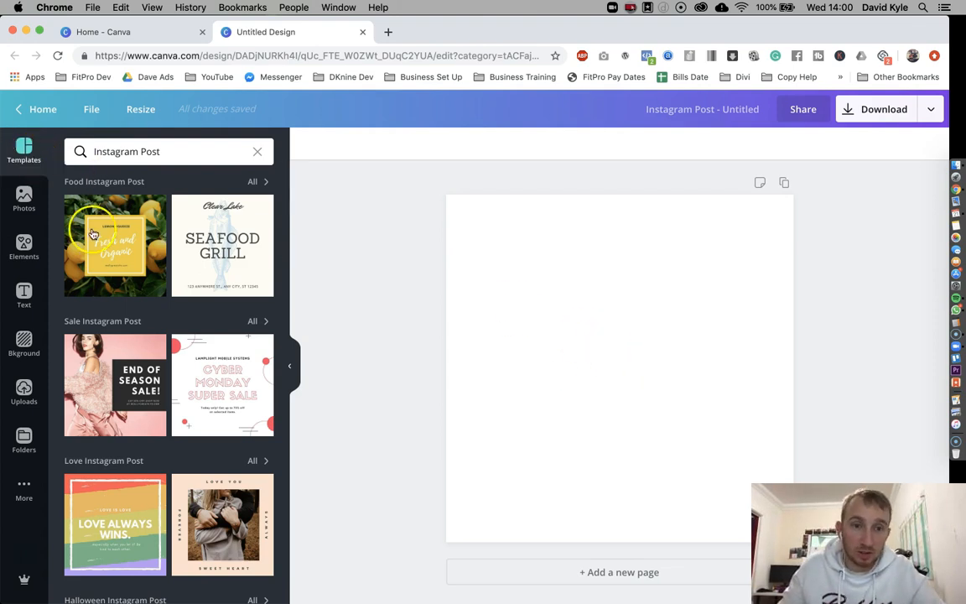
- Browse the Instagram Post templates and apply the lemon "Fresh and Organic" food template to the page
{"action": "scroll", "coordinate": [172, 317], "scroll_direction": "down", "scroll_amount": 20}
{"action": "scroll", "coordinate": [176, 320], "scroll_direction": "down", "scroll_amount": 5}
{"action": "scroll", "coordinate": [180, 320], "scroll_direction": "up", "scroll_amount": 15}
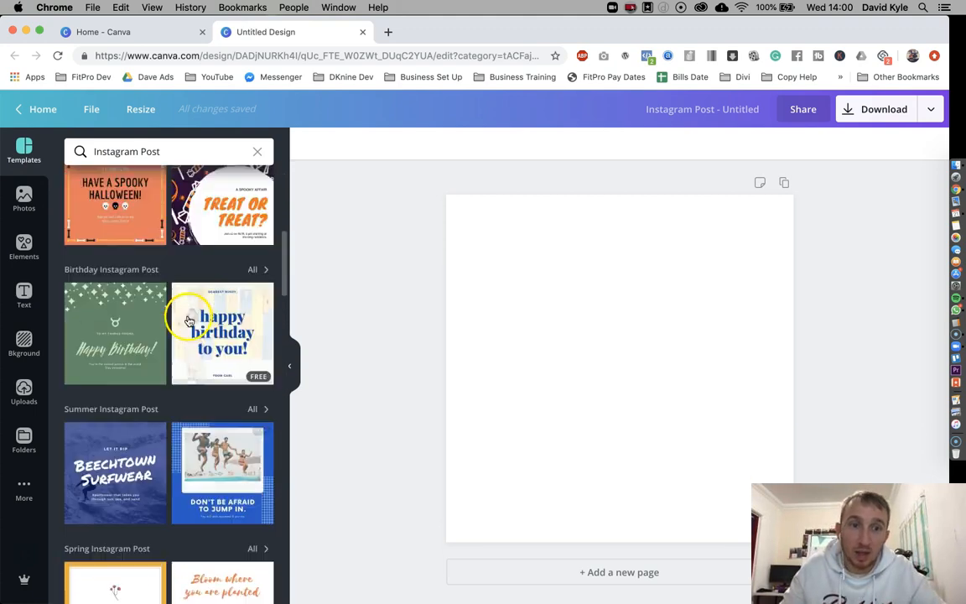
{"action": "scroll", "coordinate": [189, 320], "scroll_direction": "up", "scroll_amount": 5}
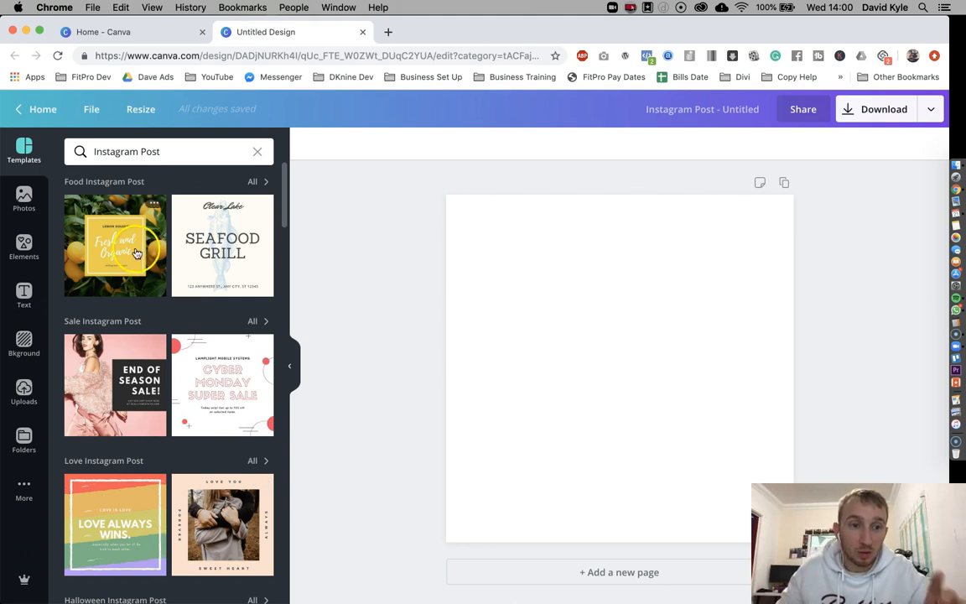
{"action": "left_click", "coordinate": [136, 253]}
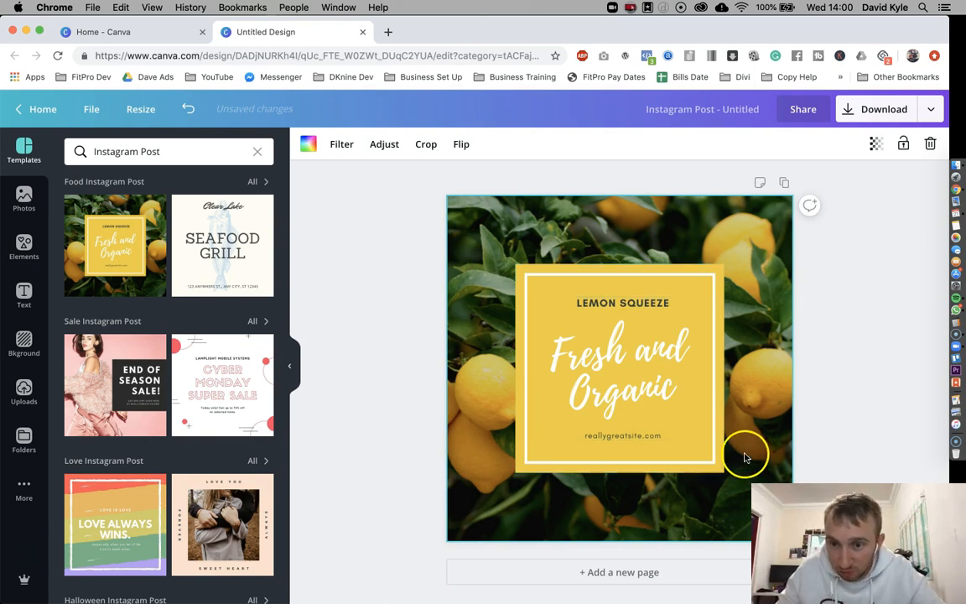
- Delete the template's background photo and all its remaining elements to clear the page
{"action": "left_click", "coordinate": [929, 143]}
{"action": "left_click_drag", "start_coordinate": [401, 199], "coordinate": [875, 538]}
{"action": "key", "text": "Delete"}
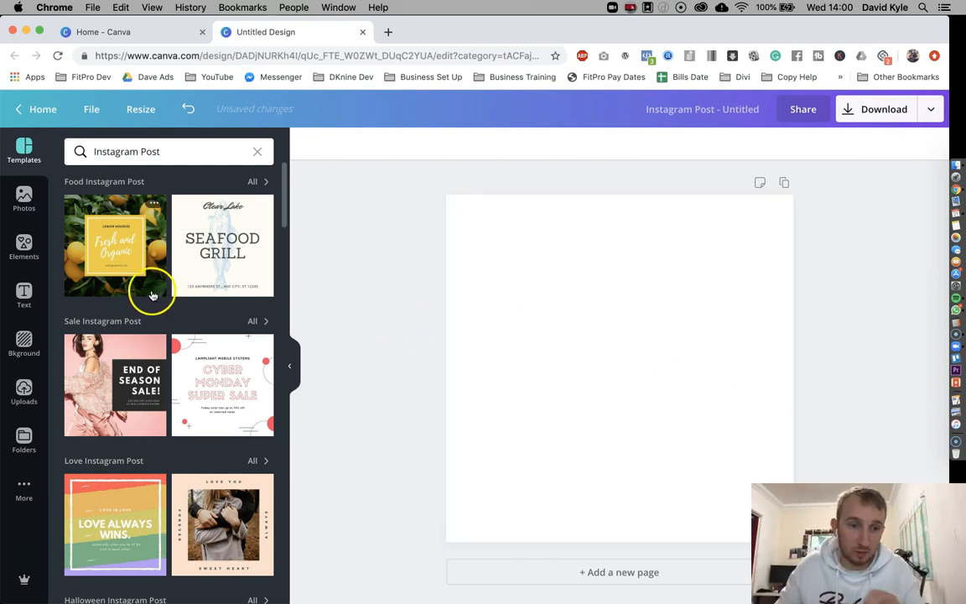
{"action": "scroll", "coordinate": [155, 280], "scroll_direction": "down", "scroll_amount": 10}
{"action": "scroll", "coordinate": [163, 287], "scroll_direction": "up", "scroll_amount": 10}
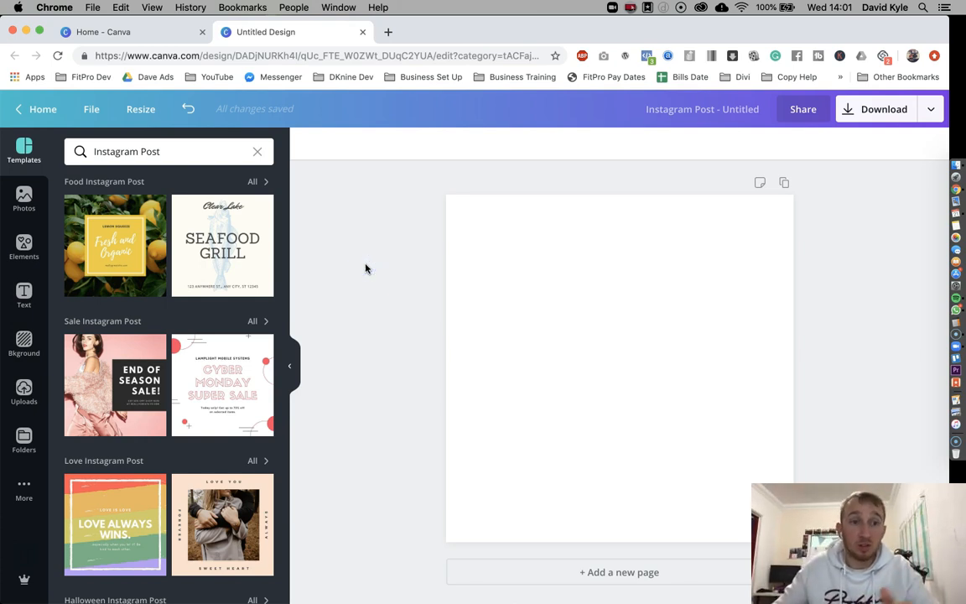
- Browse the full collection of shape elements and add the light grey quadrilateral with a slanted top edge
{"action": "left_click", "coordinate": [18, 244]}
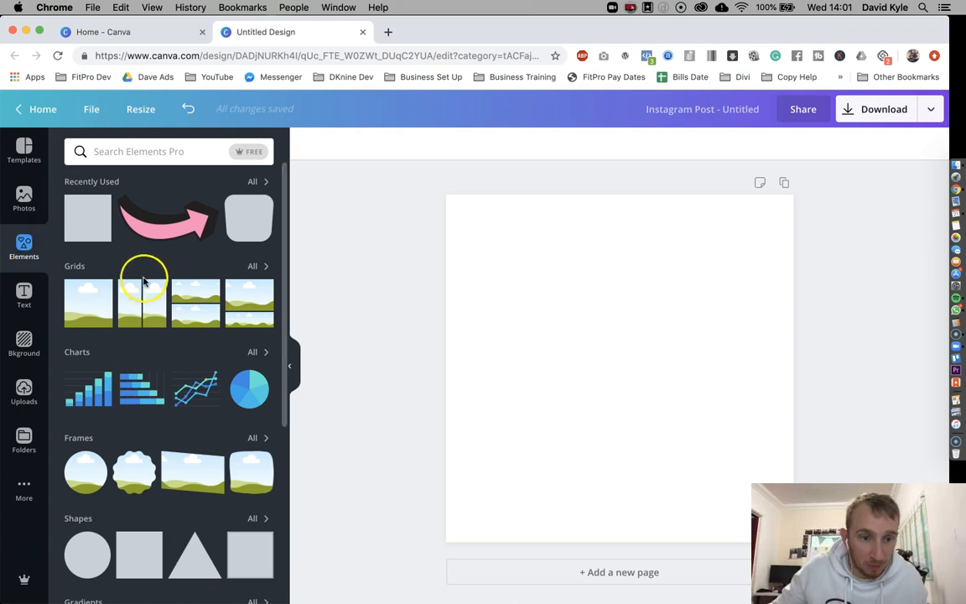
{"action": "scroll", "coordinate": [160, 278], "scroll_direction": "down", "scroll_amount": 3}
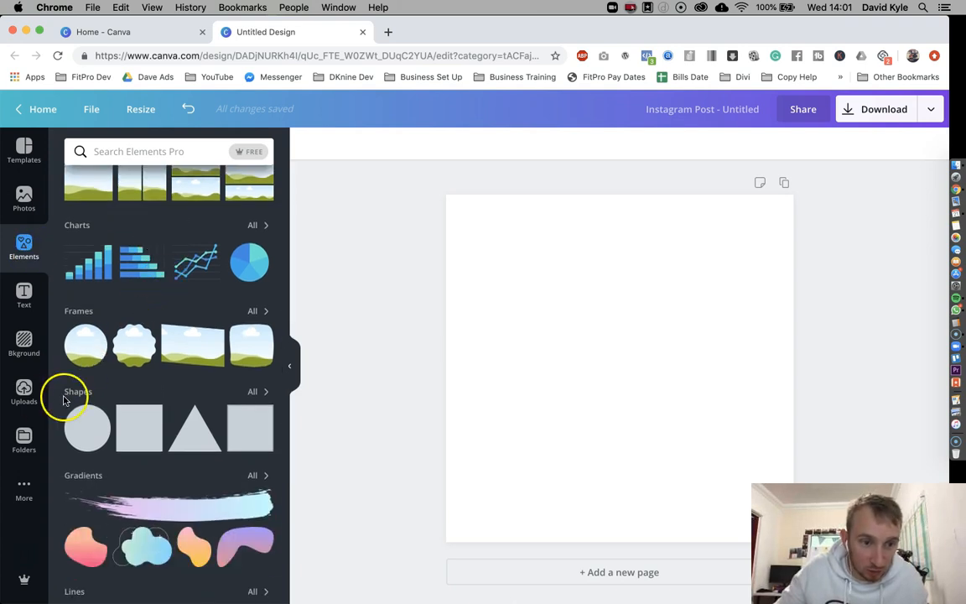
{"action": "left_click", "coordinate": [260, 390]}
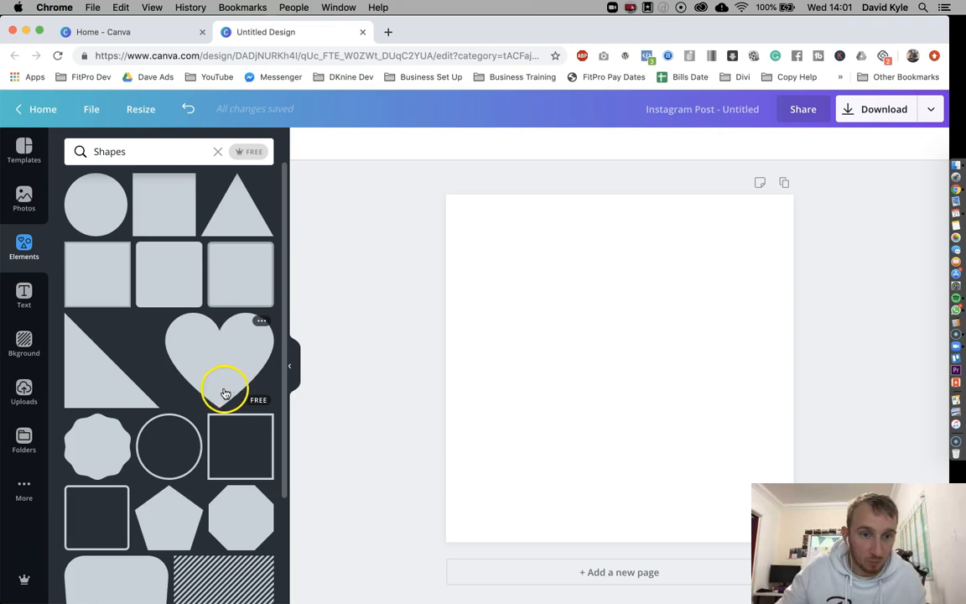
{"action": "scroll", "coordinate": [226, 391], "scroll_direction": "down", "scroll_amount": 5}
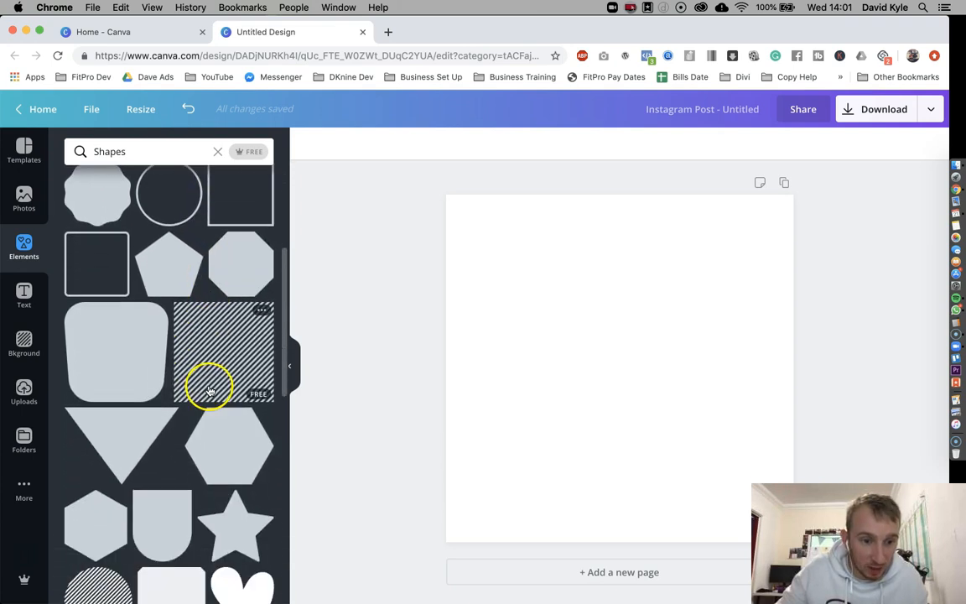
{"action": "scroll", "coordinate": [209, 390], "scroll_direction": "down", "scroll_amount": 8}
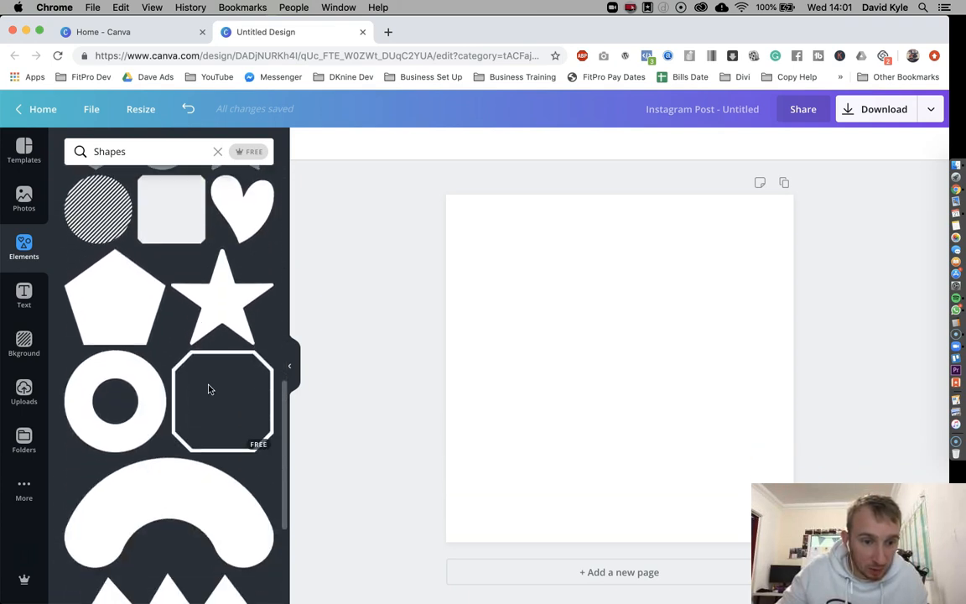
{"action": "scroll", "coordinate": [210, 389], "scroll_direction": "down", "scroll_amount": 15}
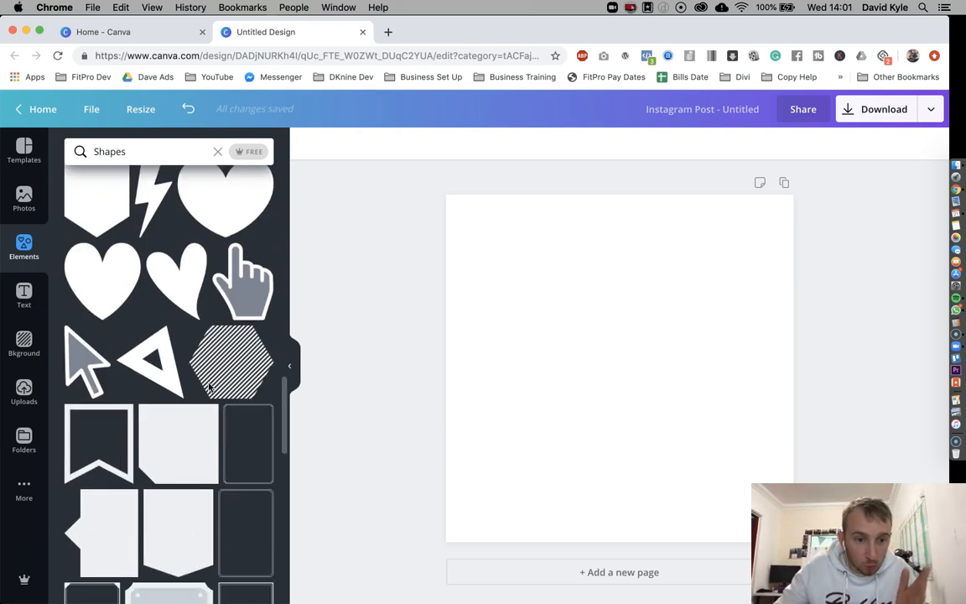
{"action": "scroll", "coordinate": [204, 386], "scroll_direction": "down", "scroll_amount": 12}
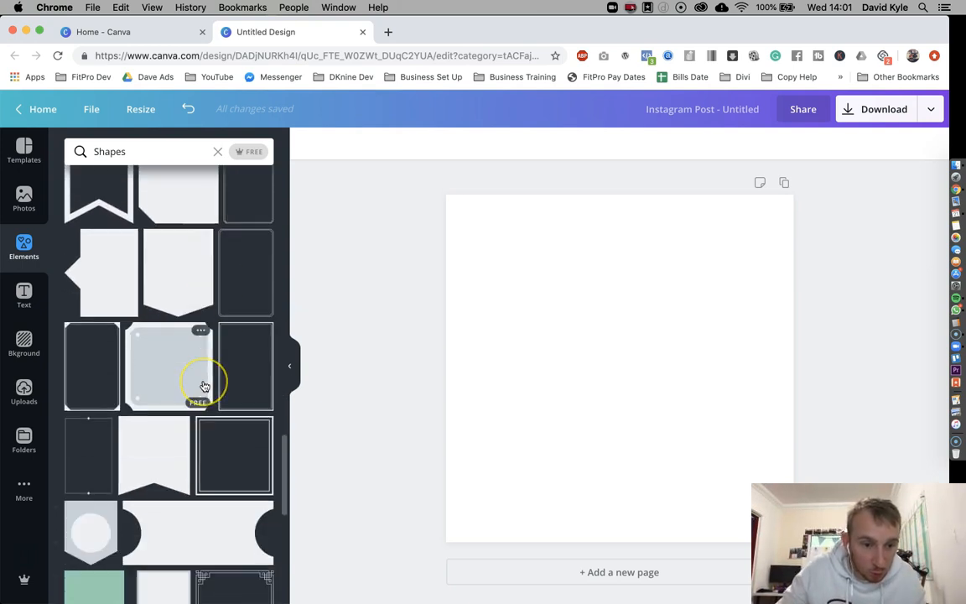
{"action": "scroll", "coordinate": [204, 386], "scroll_direction": "down", "scroll_amount": 13}
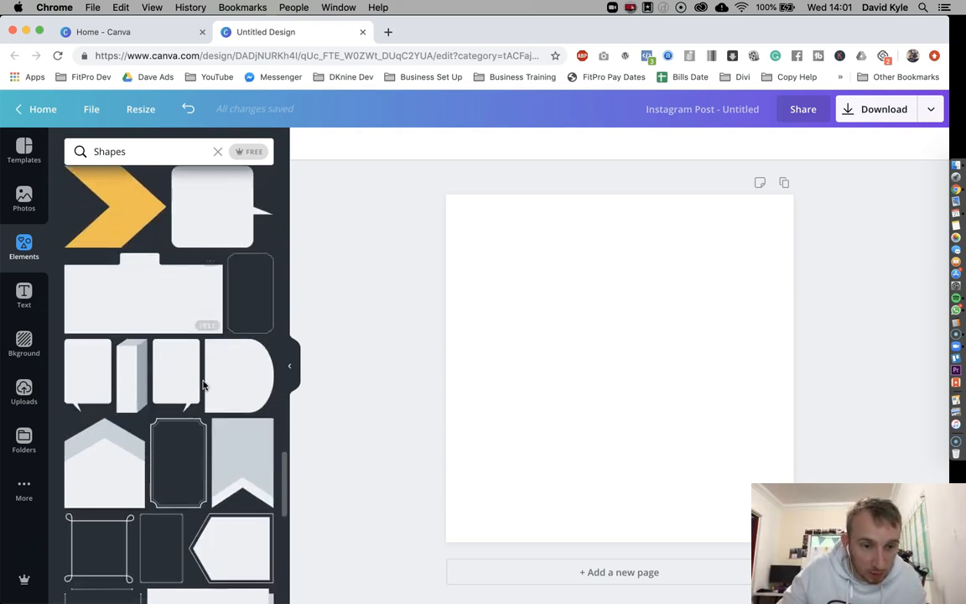
{"action": "scroll", "coordinate": [204, 385], "scroll_direction": "down", "scroll_amount": 15}
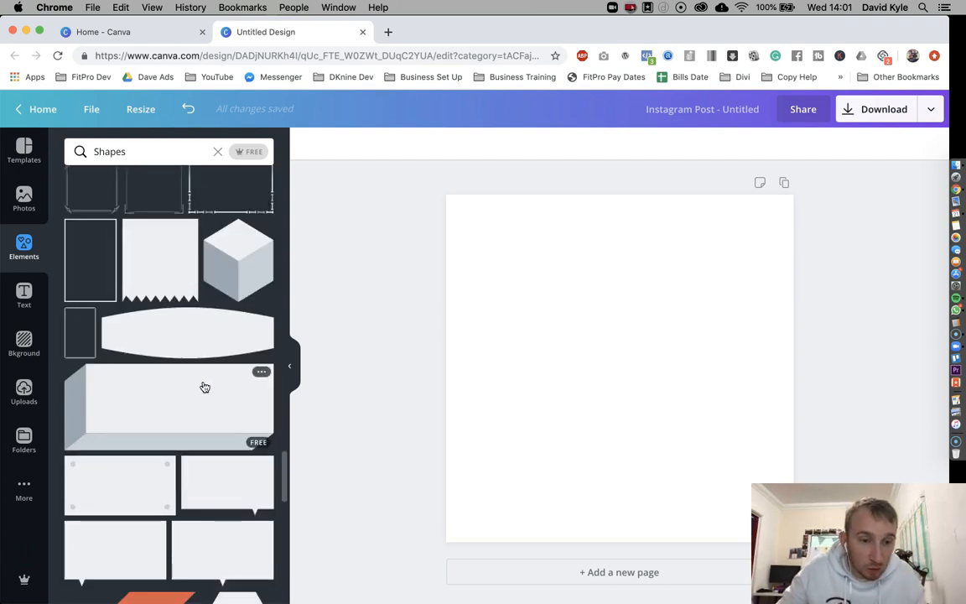
{"action": "scroll", "coordinate": [204, 387], "scroll_direction": "down", "scroll_amount": 4}
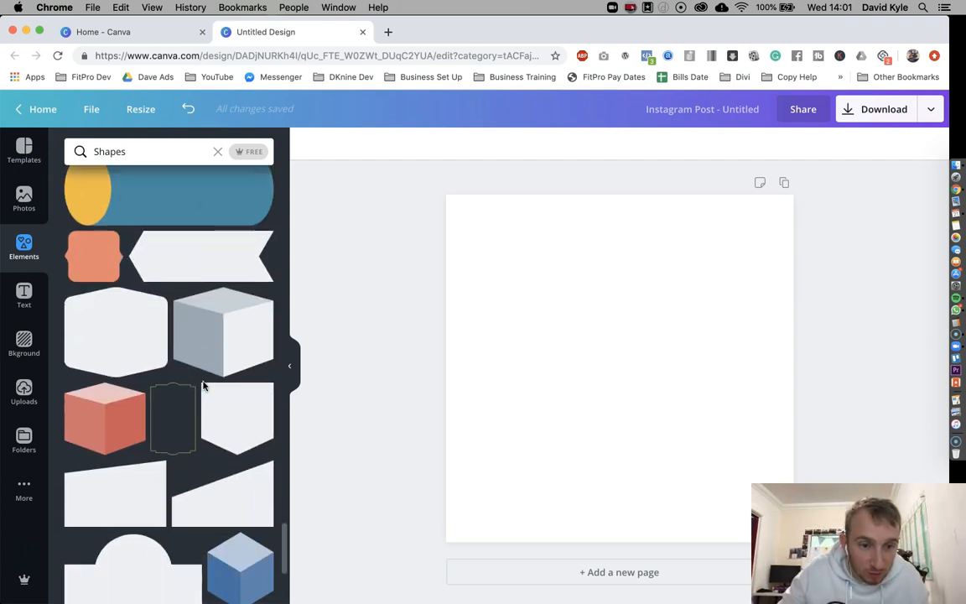
{"action": "scroll", "coordinate": [197, 392], "scroll_direction": "down", "scroll_amount": 14}
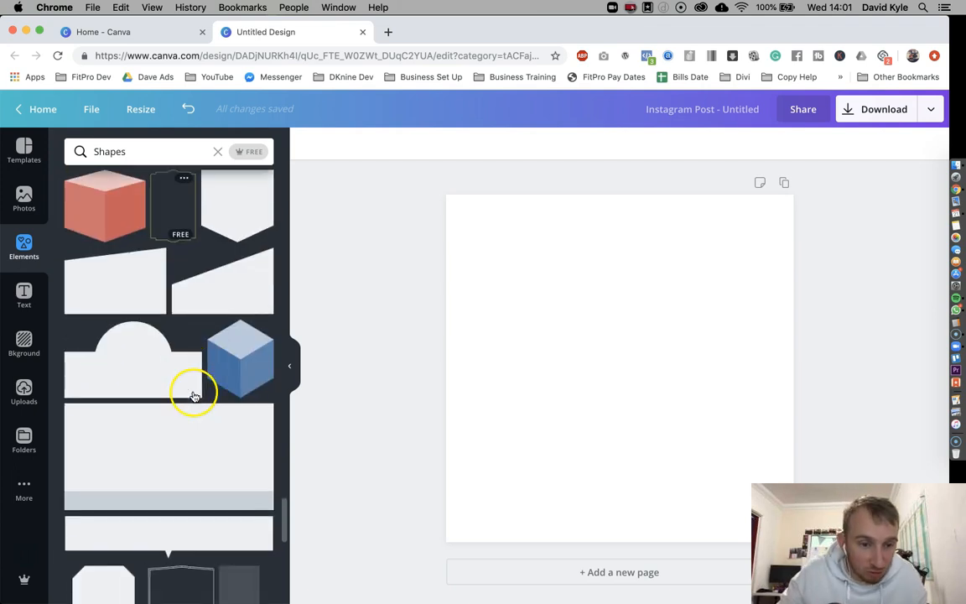
{"action": "scroll", "coordinate": [192, 394], "scroll_direction": "down", "scroll_amount": 10}
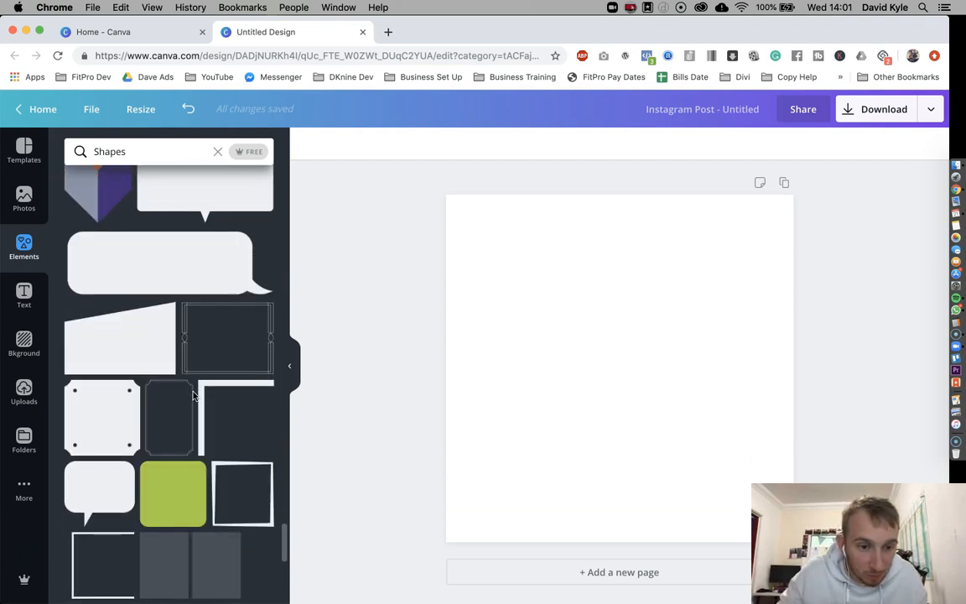
{"action": "left_click", "coordinate": [122, 340]}
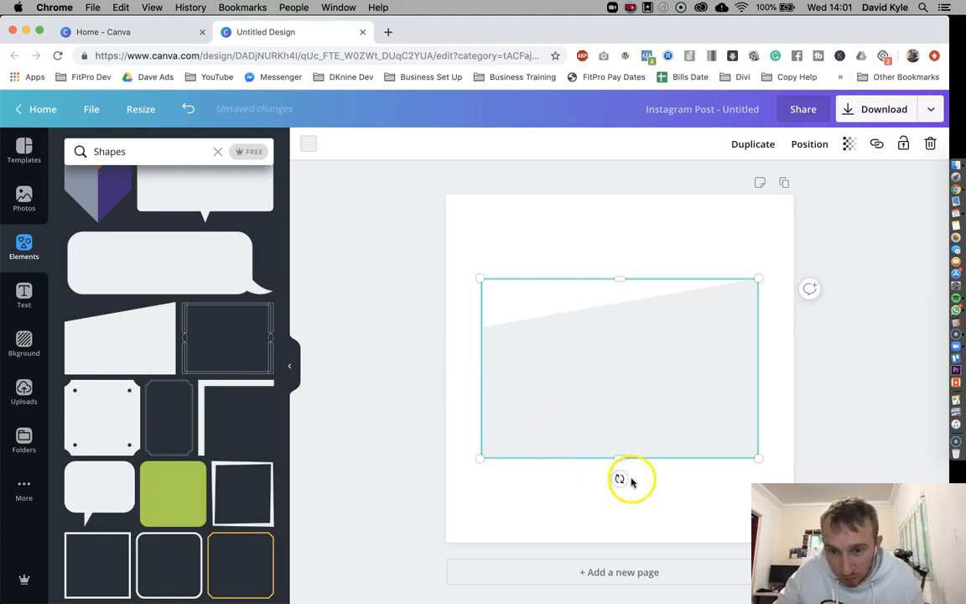
- Rotate the slanted shape 90° counter-clockwise so its sloped edge faces left, and color it black
{"action": "left_click_drag", "start_coordinate": [619, 480], "coordinate": [730, 368]}
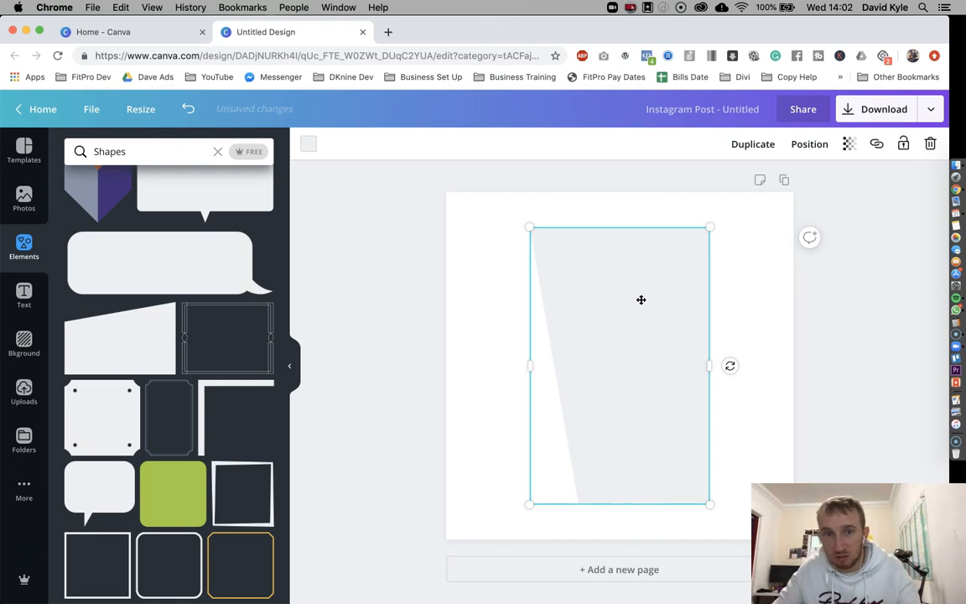
{"action": "left_click", "coordinate": [308, 148]}
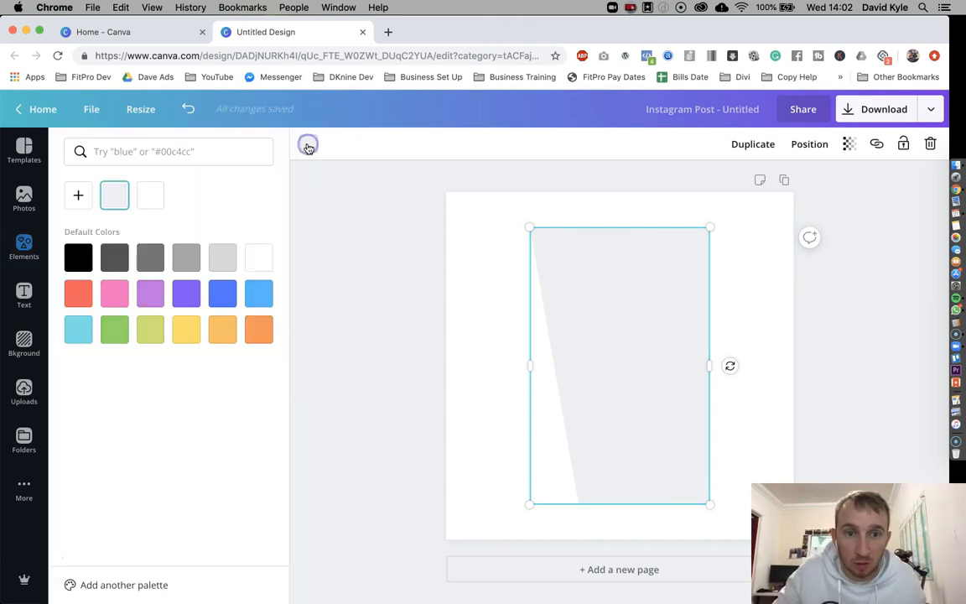
{"action": "left_click", "coordinate": [73, 257]}
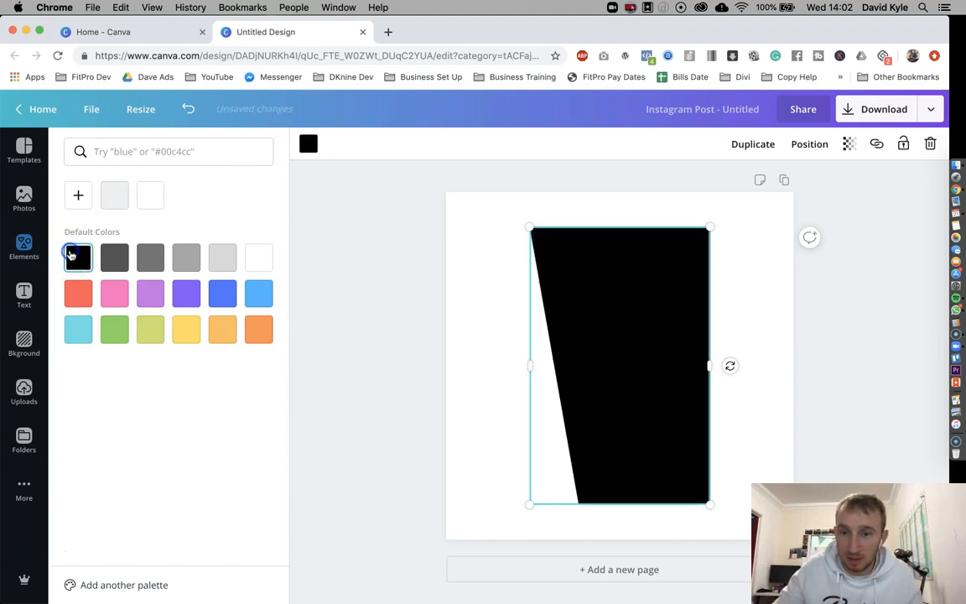
- Reposition the black shape on the page and widen it by extending its sloped side outward
{"action": "left_click_drag", "start_coordinate": [614, 287], "coordinate": [700, 431]}
{"action": "left_click_drag", "start_coordinate": [859, 543], "coordinate": [859, 76]}
{"action": "left_click", "coordinate": [778, 401]}
{"action": "left_click_drag", "start_coordinate": [720, 407], "coordinate": [722, 453]}
{"action": "left_click_drag", "start_coordinate": [720, 454], "coordinate": [657, 269]}
{"action": "left_click", "coordinate": [575, 347]}
{"action": "left_click_drag", "start_coordinate": [557, 370], "coordinate": [465, 366]}
{"action": "left_click", "coordinate": [573, 294]}
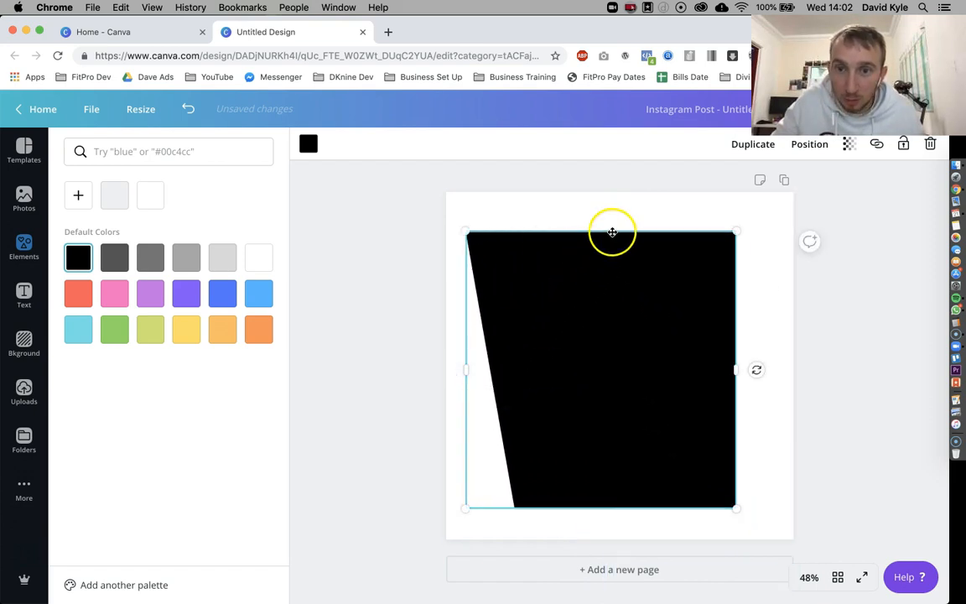
- Scale the black shape down, place it in the page's lower-right corner, and extend its sloped side slightly outward
{"action": "left_click_drag", "start_coordinate": [728, 230], "coordinate": [621, 257]}
{"action": "left_click", "coordinate": [611, 419]}
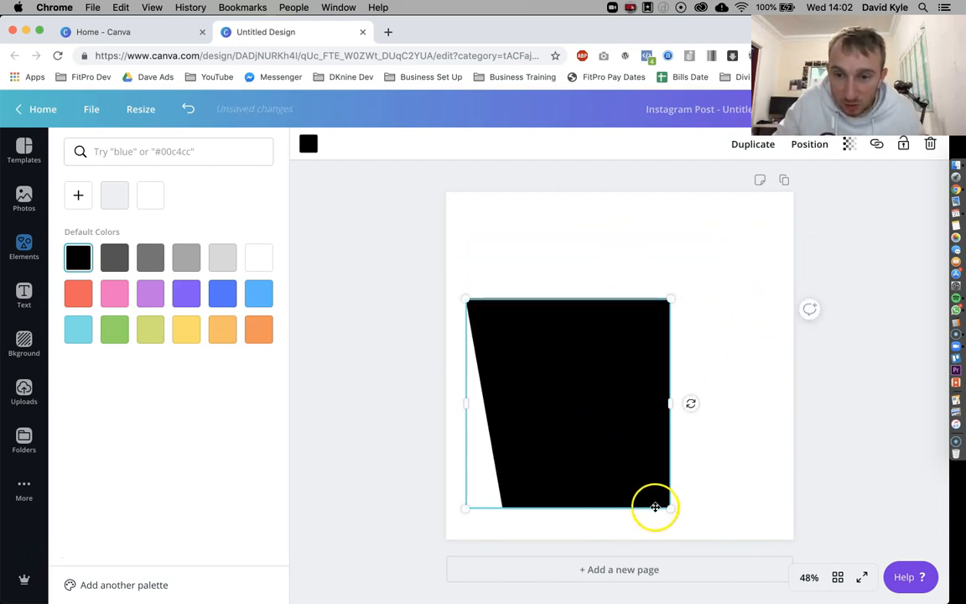
{"action": "left_click_drag", "start_coordinate": [551, 368], "coordinate": [677, 486]}
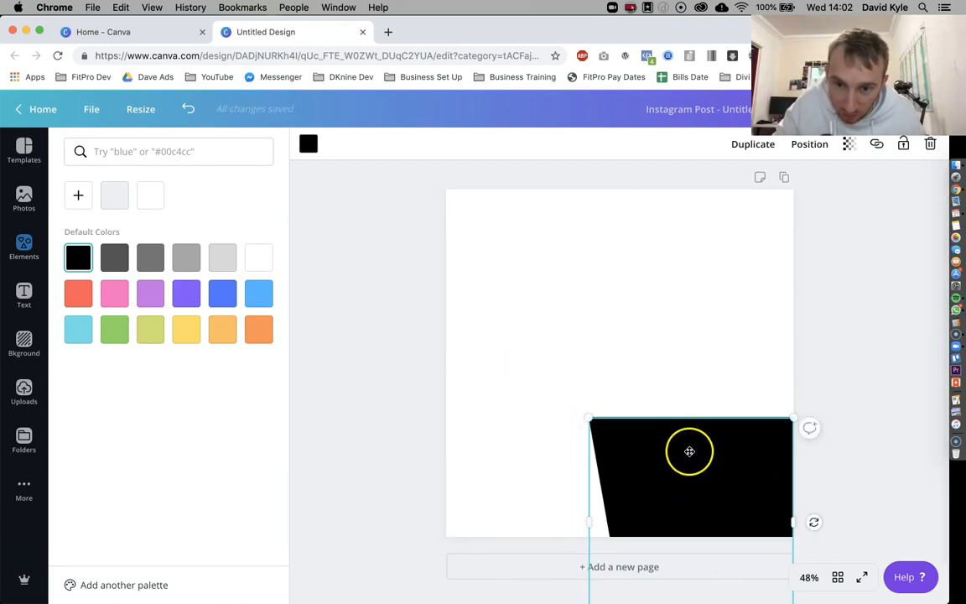
{"action": "mouse_move", "coordinate": [687, 445]}
{"action": "left_mouse_down"}
{"action": "mouse_move", "coordinate": [689, 416]}
{"action": "mouse_move", "coordinate": [687, 426]}
{"action": "left_mouse_up"}
{"action": "mouse_move", "coordinate": [580, 503]}
{"action": "left_mouse_down"}
{"action": "mouse_move", "coordinate": [554, 502]}
{"action": "mouse_move", "coordinate": [564, 503]}
{"action": "left_mouse_up"}
{"action": "left_click", "coordinate": [860, 453]}
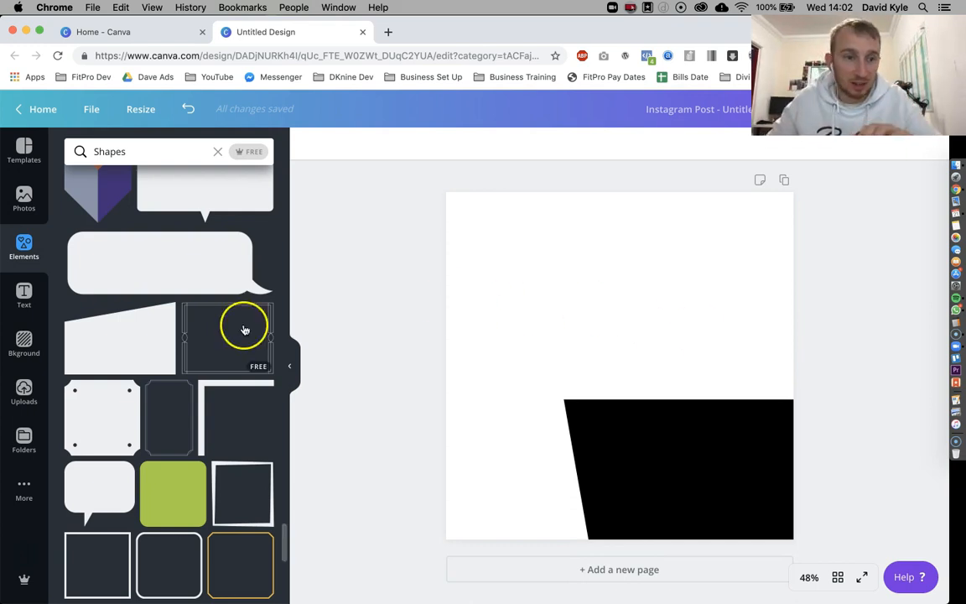
- Upload the photo of the man leaning on a railing with a camera from the computer's Photos library
{"action": "left_click", "coordinate": [26, 391]}
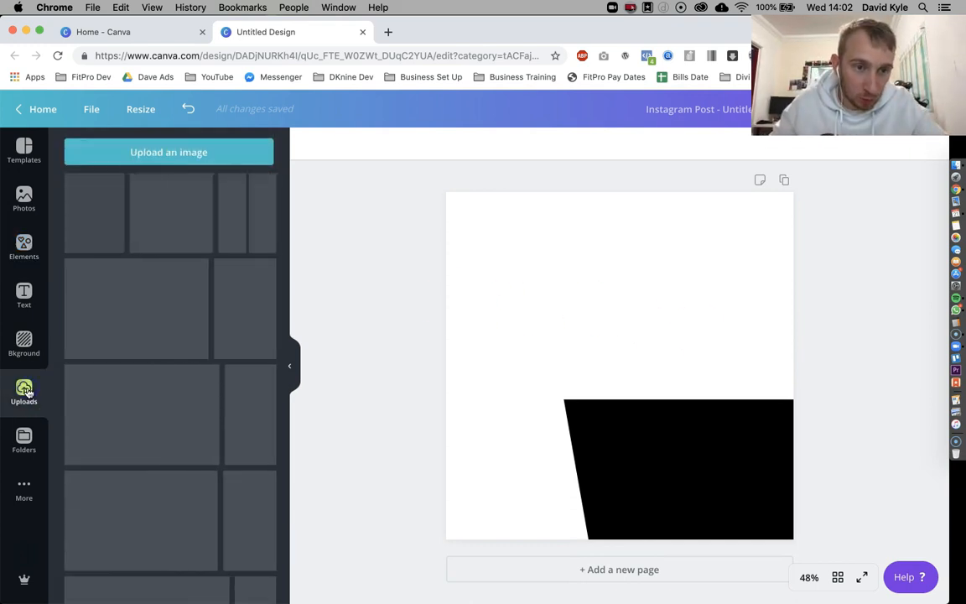
{"action": "left_click", "coordinate": [165, 151]}
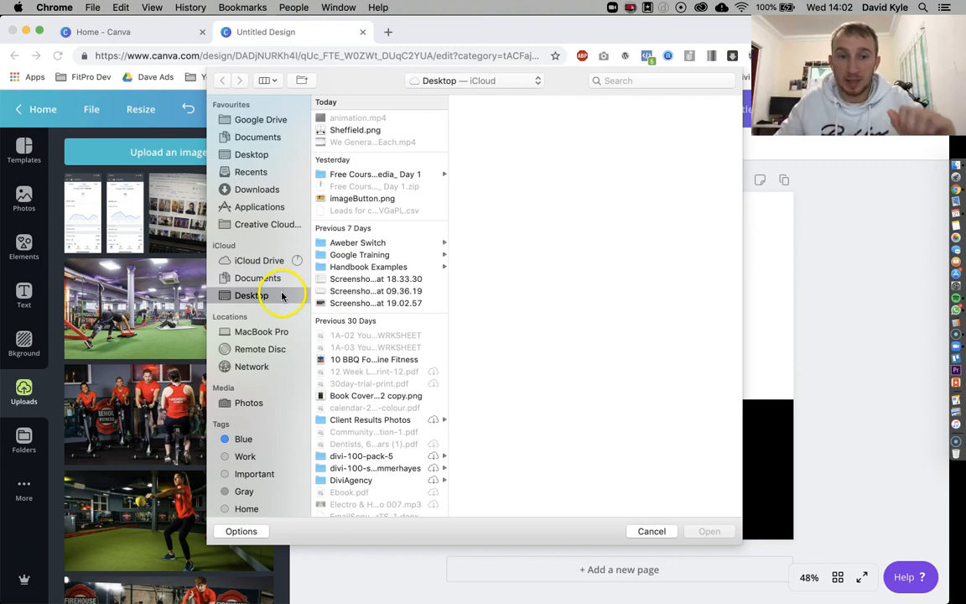
{"action": "left_click", "coordinate": [249, 403]}
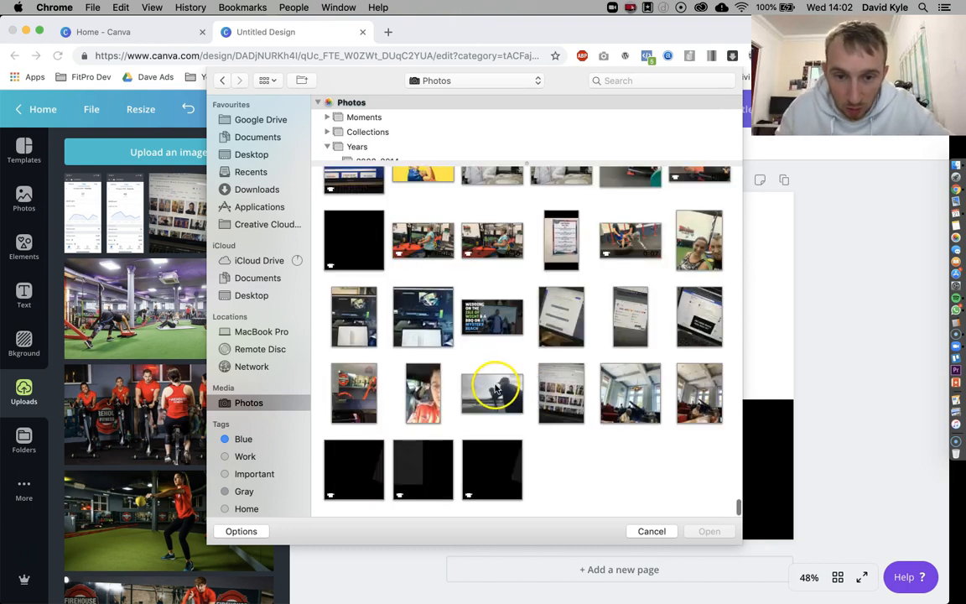
{"action": "left_click", "coordinate": [496, 389]}
{"action": "left_click", "coordinate": [709, 530]}
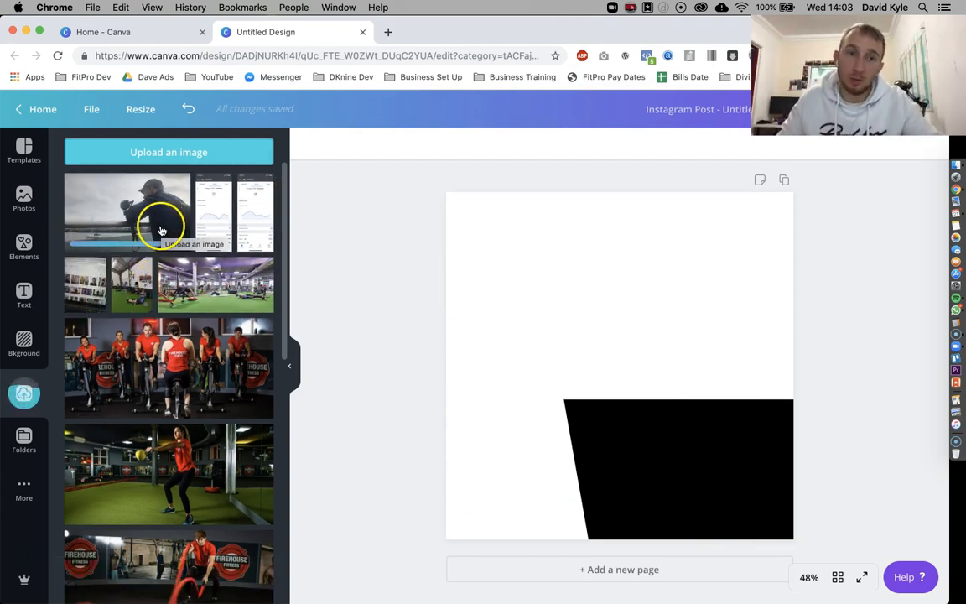
- Try the uploaded photo on the page above the black shape, and delete it from the page
{"action": "left_click", "coordinate": [122, 201]}
{"action": "left_click_drag", "start_coordinate": [642, 369], "coordinate": [643, 319]}
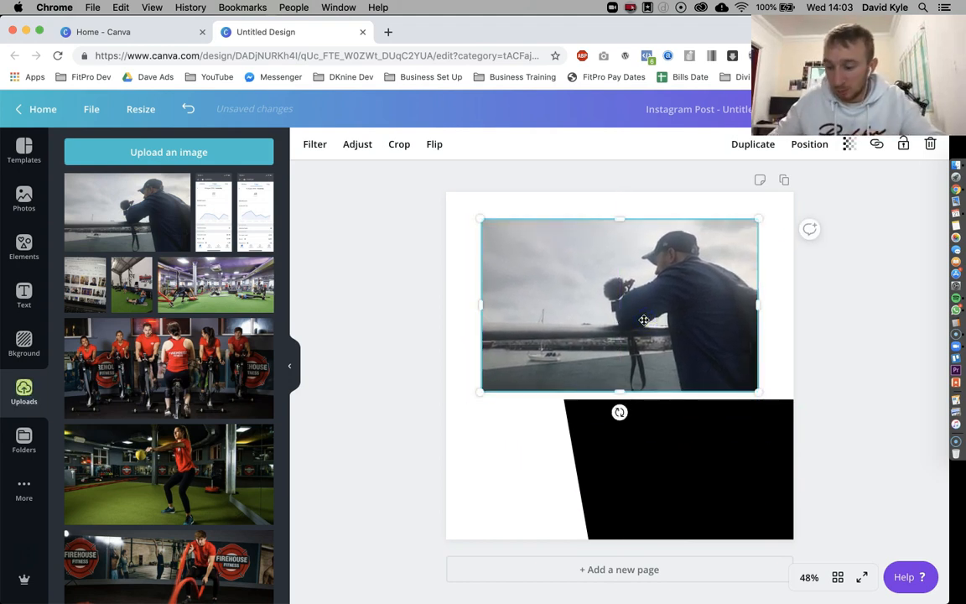
{"action": "key", "text": "BackSpace"}
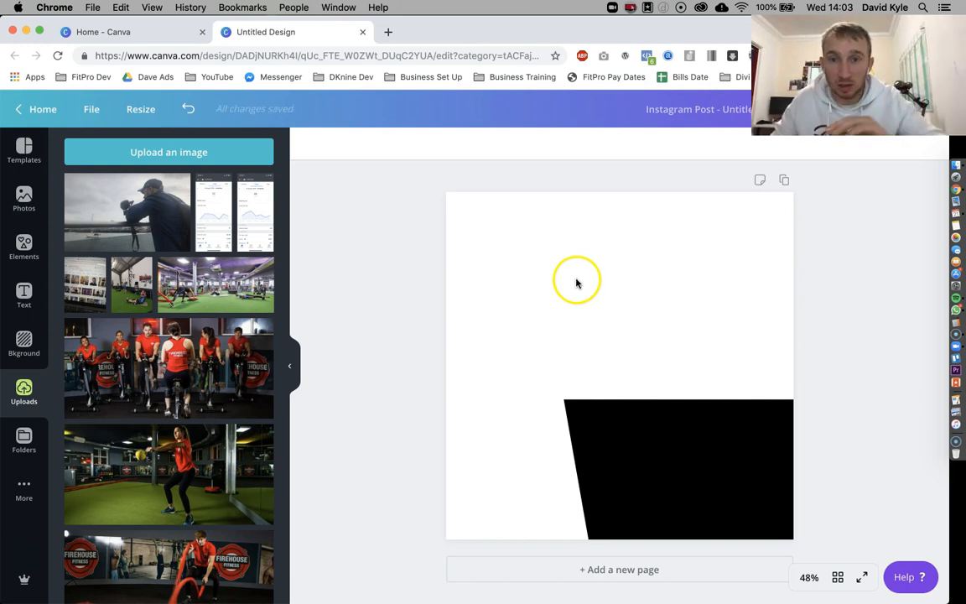
- Clear the Shapes search and browse the full collection of grid elements for a multi-photo layout
{"action": "left_click", "coordinate": [24, 245]}
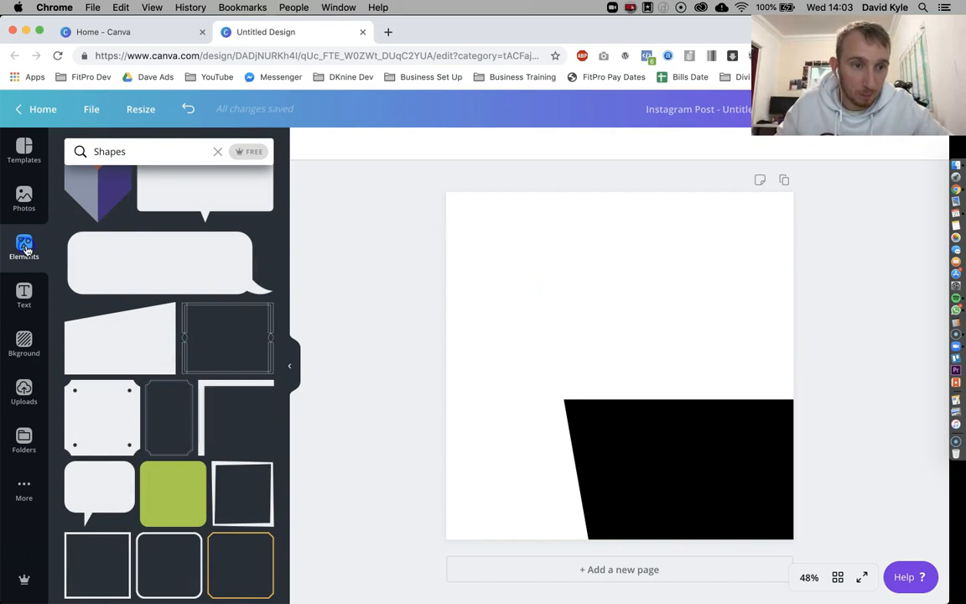
{"action": "left_click", "coordinate": [221, 151]}
{"action": "left_click", "coordinate": [15, 245]}
{"action": "scroll", "coordinate": [123, 240], "scroll_direction": "up", "scroll_amount": 3}
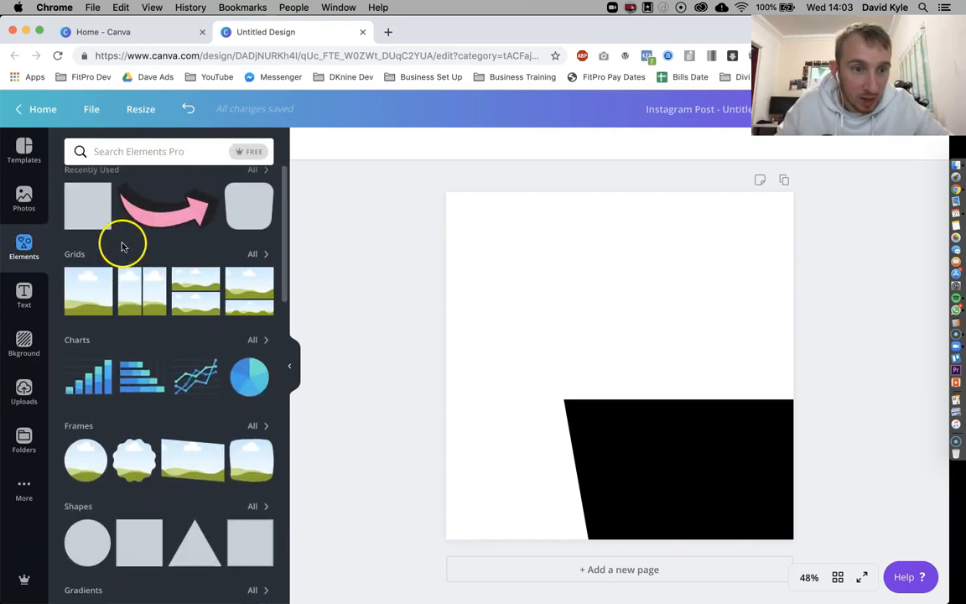
{"action": "left_click", "coordinate": [257, 254]}
{"action": "scroll", "coordinate": [211, 329], "scroll_direction": "down", "scroll_amount": 3}
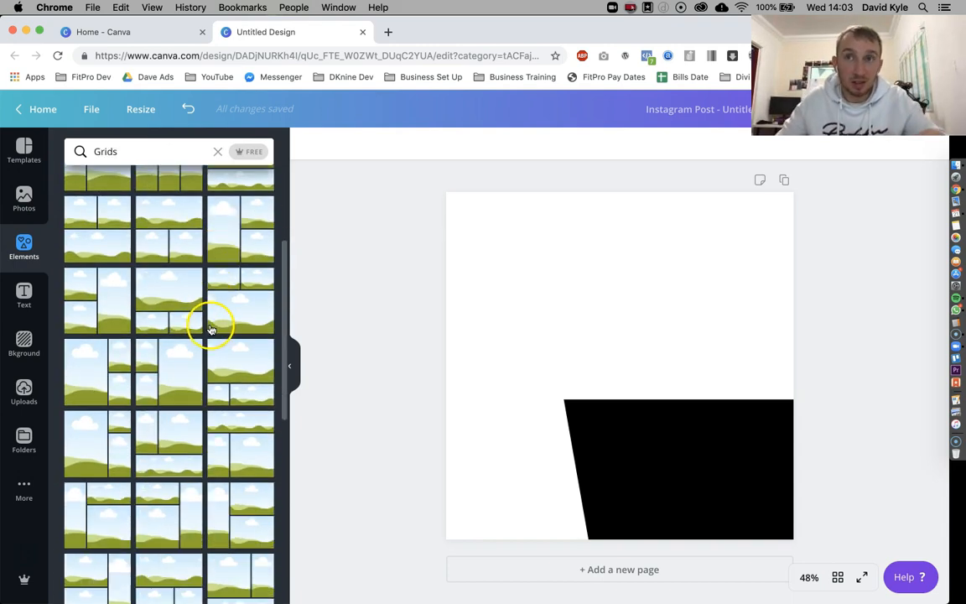
{"action": "scroll", "coordinate": [210, 329], "scroll_direction": "down", "scroll_amount": 3}
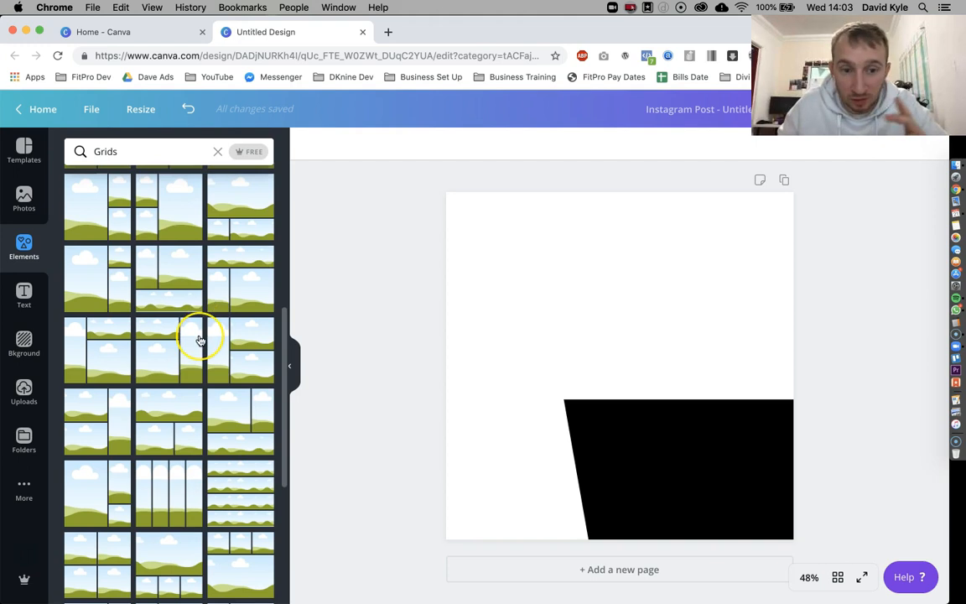
{"action": "scroll", "coordinate": [201, 339], "scroll_direction": "down", "scroll_amount": 5}
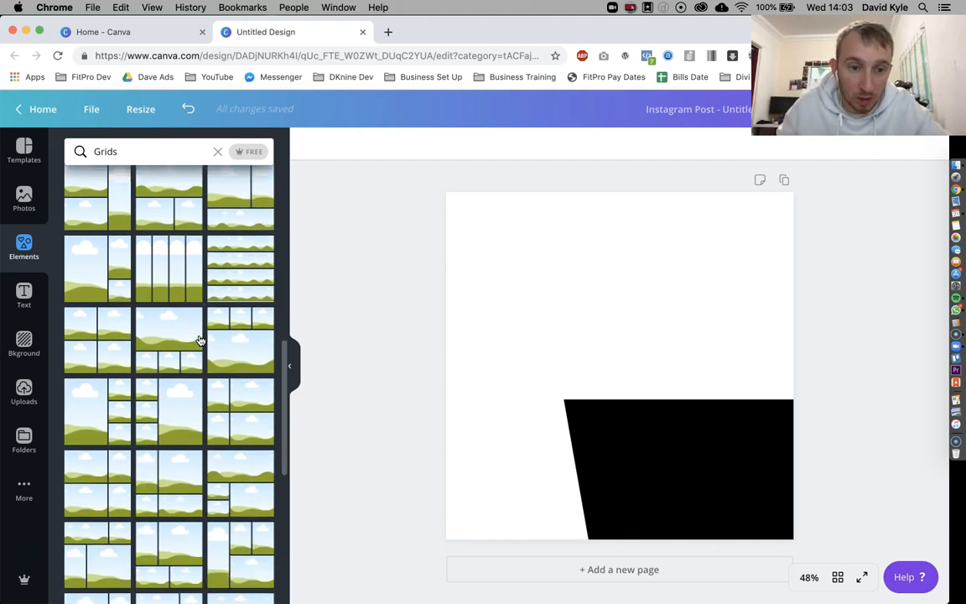
{"action": "scroll", "coordinate": [200, 340], "scroll_direction": "down", "scroll_amount": 5}
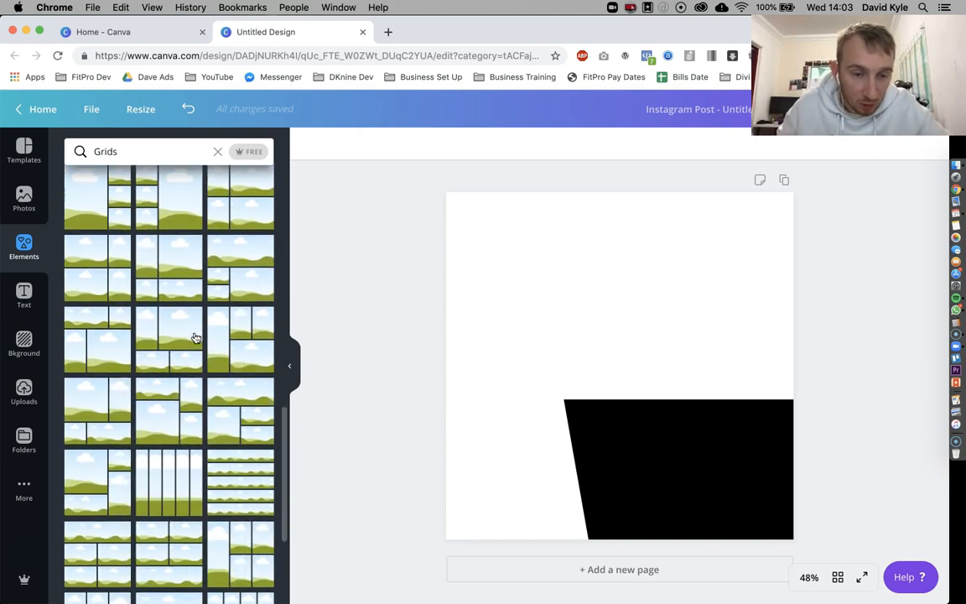
{"action": "scroll", "coordinate": [195, 337], "scroll_direction": "down", "scroll_amount": 7}
{"action": "scroll", "coordinate": [194, 337], "scroll_direction": "up", "scroll_amount": 2}
{"action": "scroll", "coordinate": [194, 337], "scroll_direction": "up", "scroll_amount": 3}
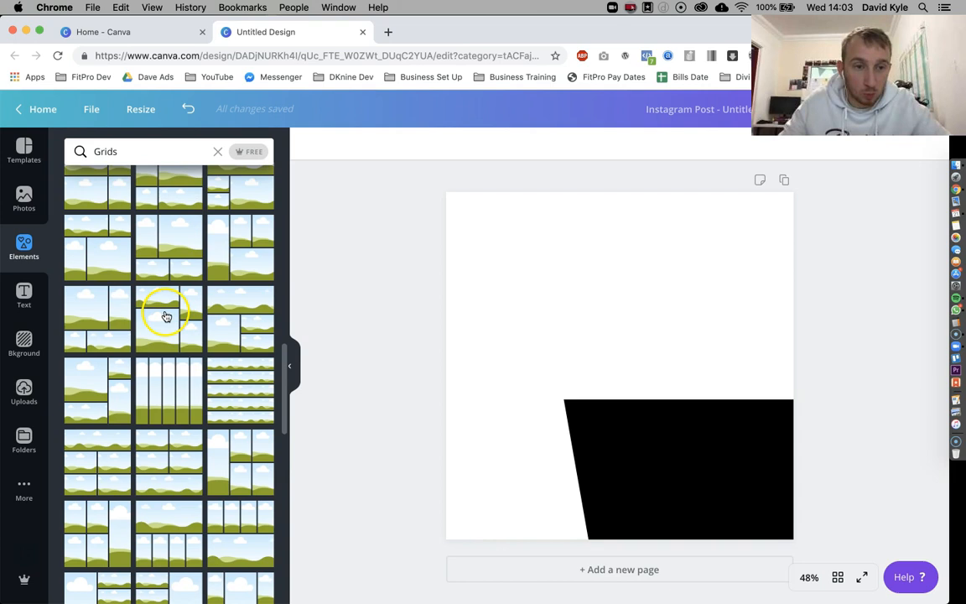
- Try the four-cell grid with staggered columns over the whole page, and delete it
{"action": "left_click", "coordinate": [166, 316]}
{"action": "left_click", "coordinate": [749, 461]}
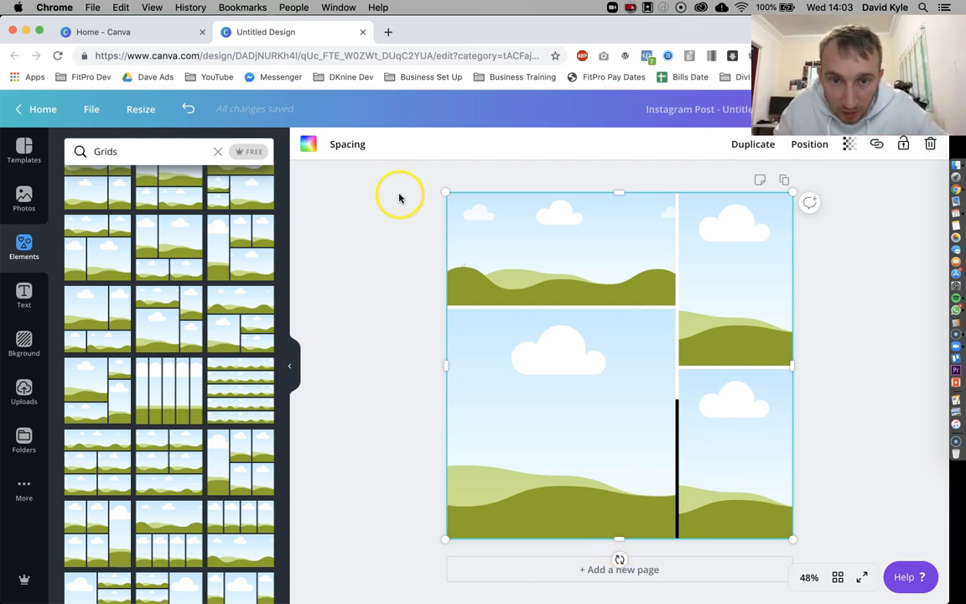
{"action": "left_click_drag", "start_coordinate": [446, 192], "coordinate": [431, 212]}
{"action": "key", "text": "Delete"}
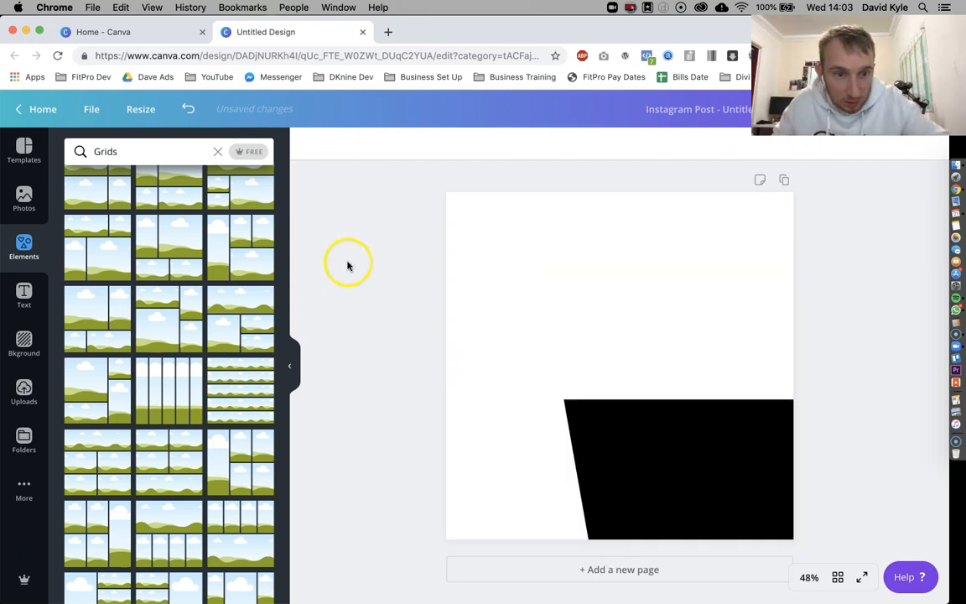
- Add the staggered four-cell grid and shorten it from below so it ends at the black shape's top edge
{"action": "left_click", "coordinate": [173, 303]}
{"action": "left_click_drag", "start_coordinate": [618, 538], "coordinate": [625, 399]}
{"action": "left_click", "coordinate": [839, 390]}
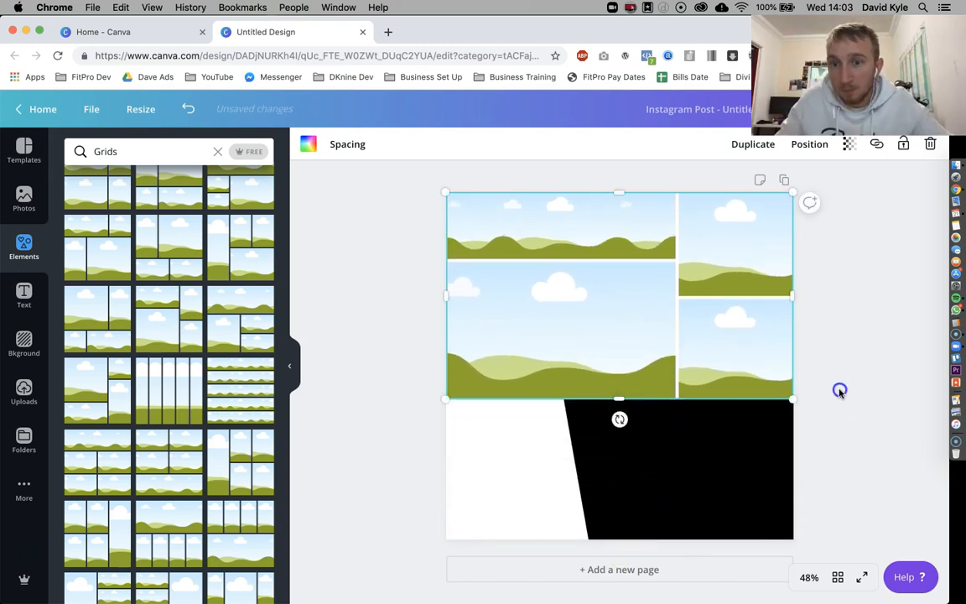
{"action": "left_click", "coordinate": [872, 343]}
- Look through the uploaded images and the stock photo library, comparing the photos with and without the free filter
{"action": "left_click", "coordinate": [25, 387]}
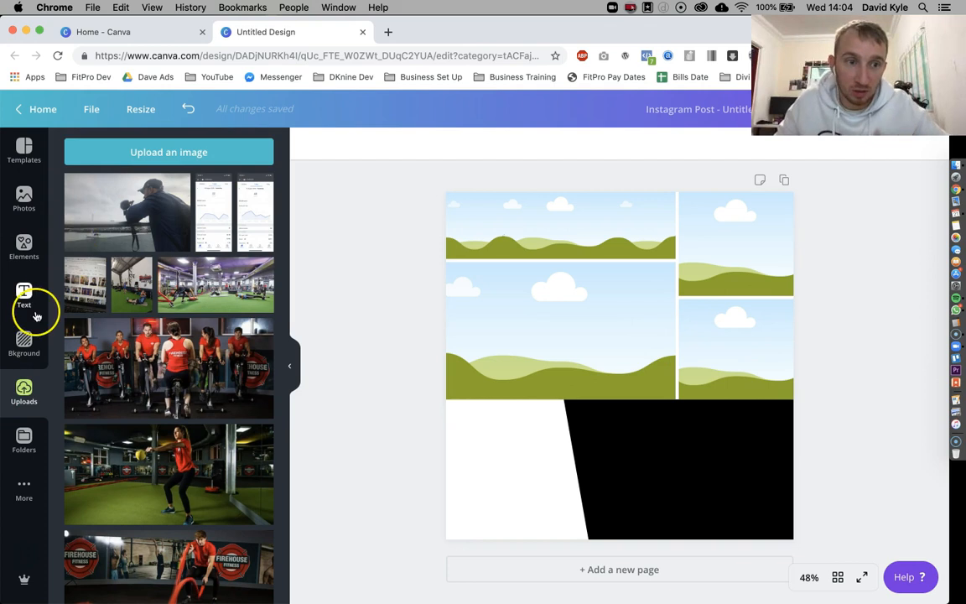
{"action": "left_click", "coordinate": [25, 194]}
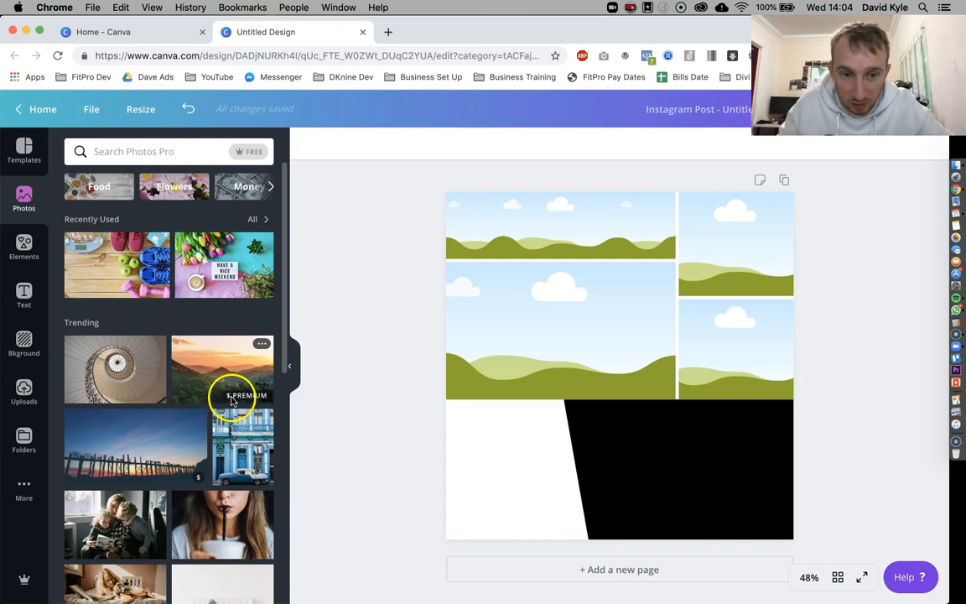
{"action": "mouse_move", "coordinate": [229, 401]}
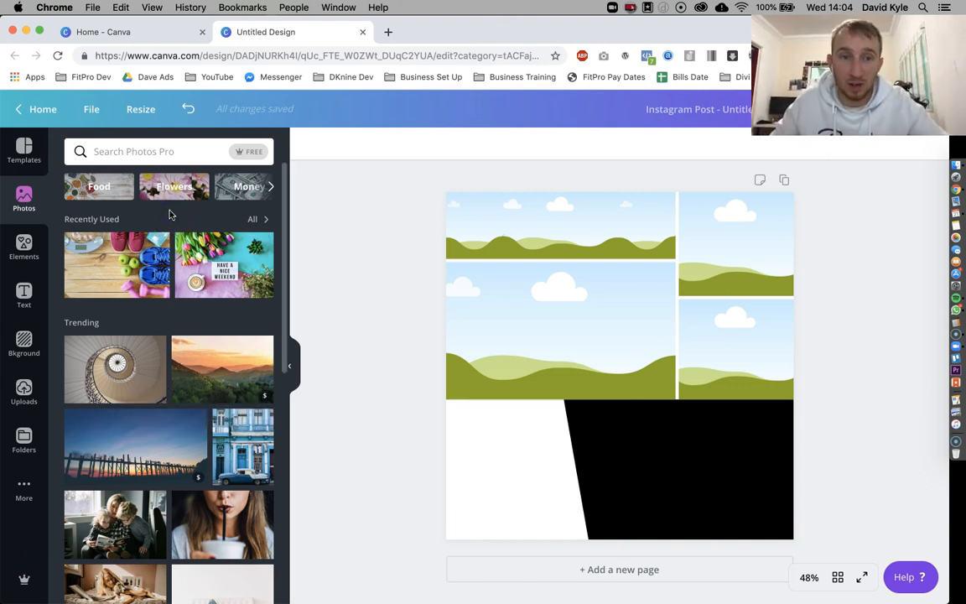
{"action": "left_click", "coordinate": [239, 153]}
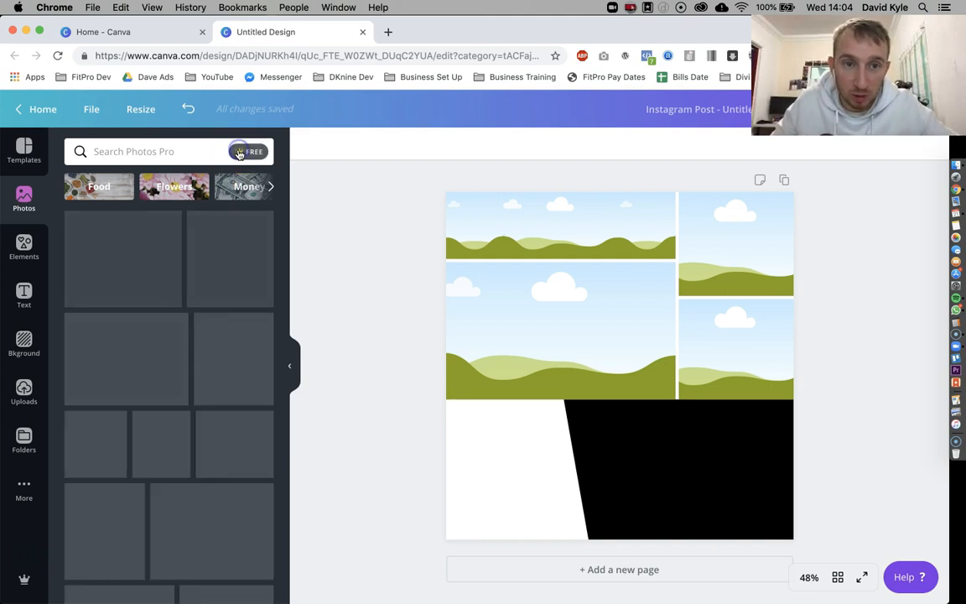
{"action": "scroll", "coordinate": [205, 381], "scroll_direction": "down", "scroll_amount": 5}
{"action": "scroll", "coordinate": [203, 383], "scroll_direction": "down", "scroll_amount": 5}
{"action": "scroll", "coordinate": [205, 384], "scroll_direction": "up", "scroll_amount": 10}
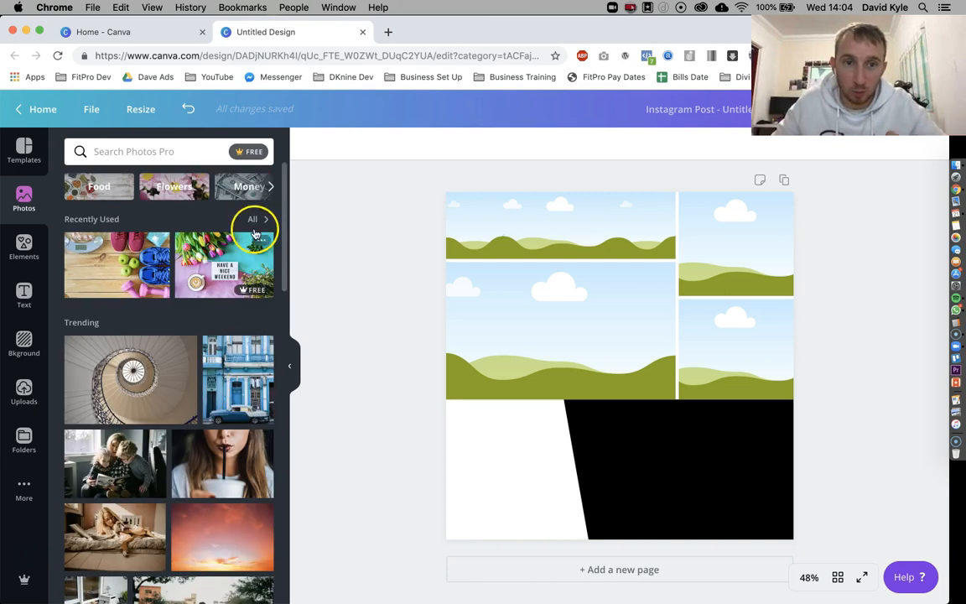
{"action": "left_click", "coordinate": [243, 152]}
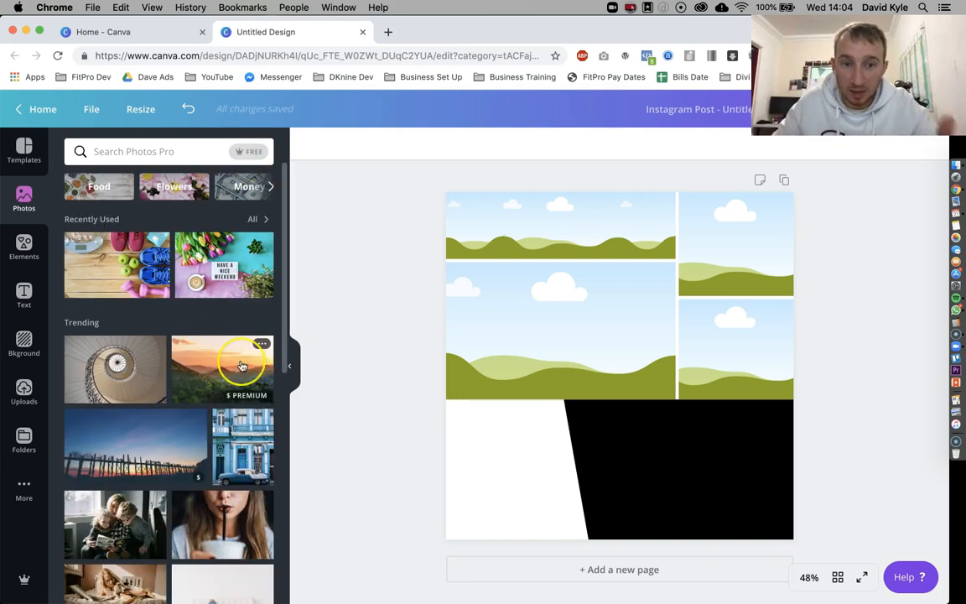
- Limit stock photos to free ones, search for "gym", and place the battle-rope photo in the grid's large lower-left cell
{"action": "left_click", "coordinate": [250, 151]}
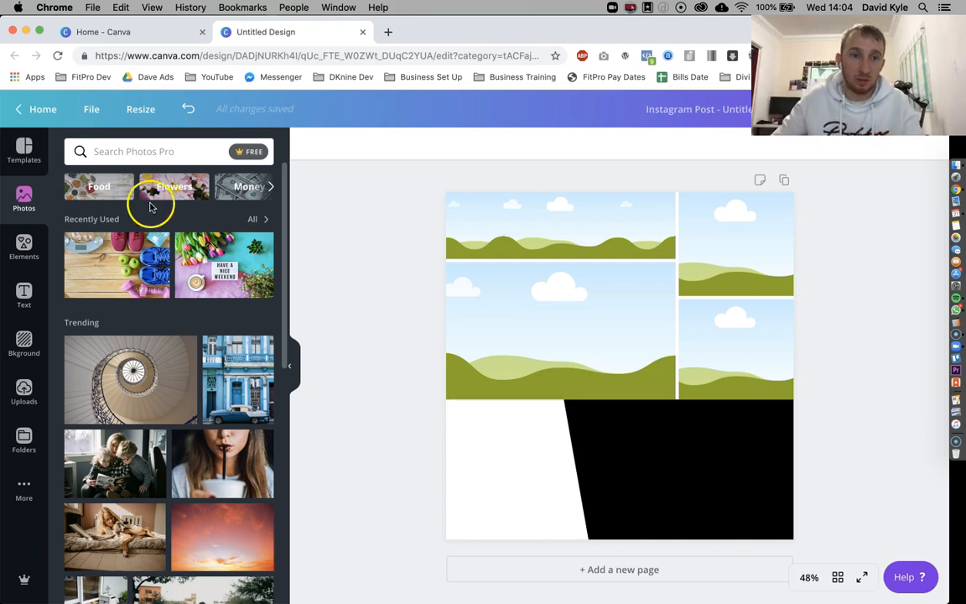
{"action": "left_click", "coordinate": [147, 145]}
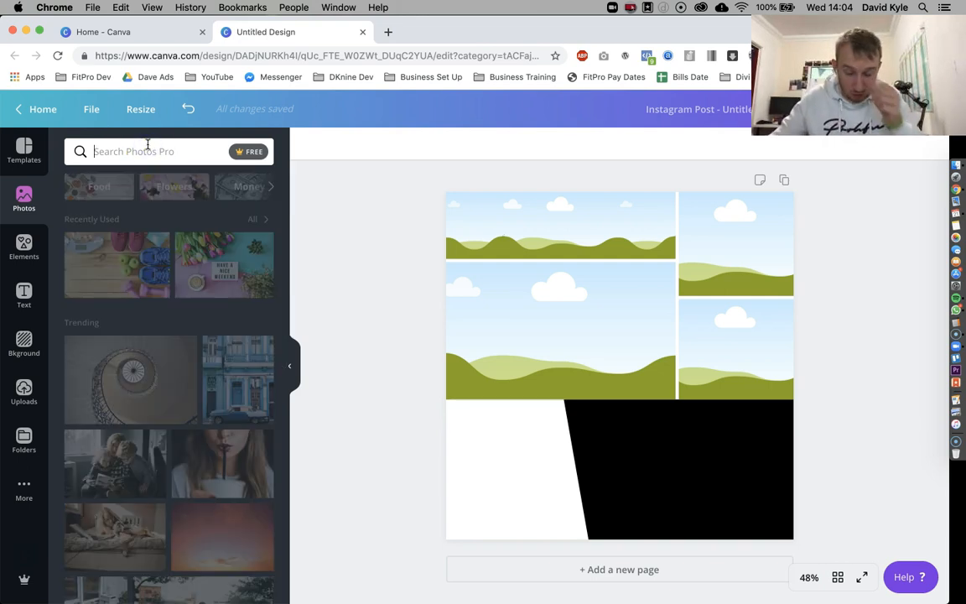
{"action": "type", "text": "gym"}
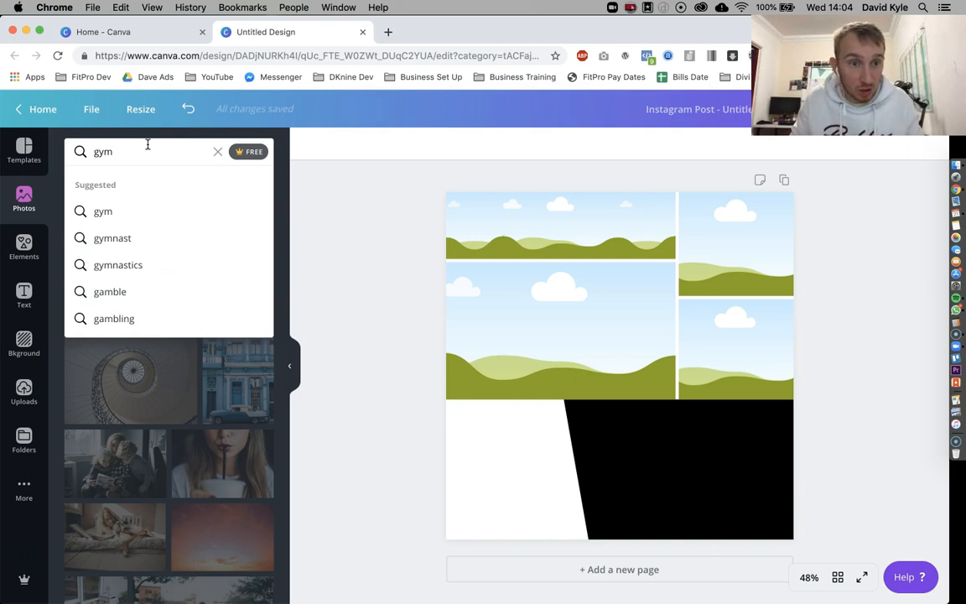
{"action": "key", "text": "Return"}
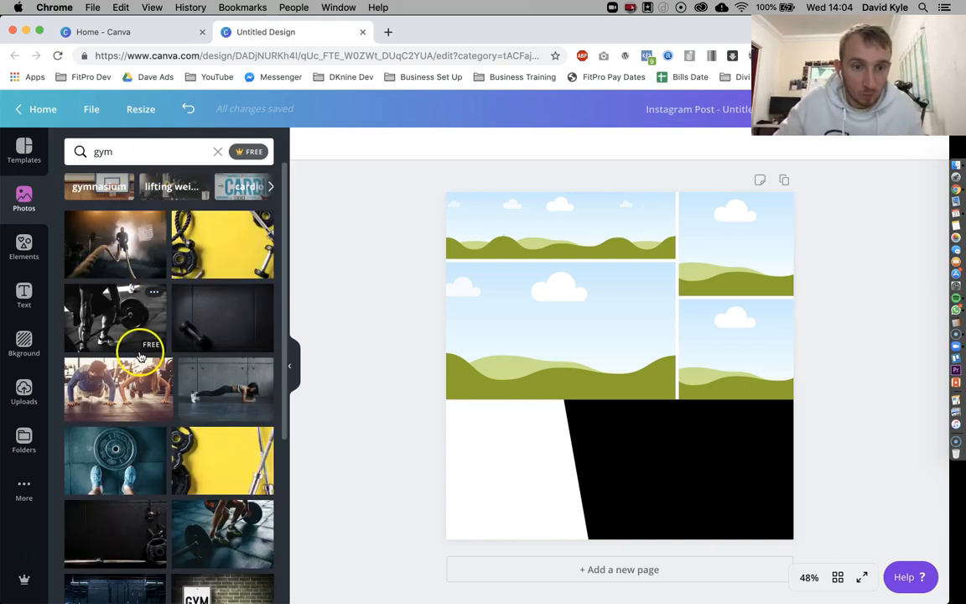
{"action": "left_click", "coordinate": [117, 245]}
{"action": "left_click_drag", "start_coordinate": [608, 392], "coordinate": [562, 326]}
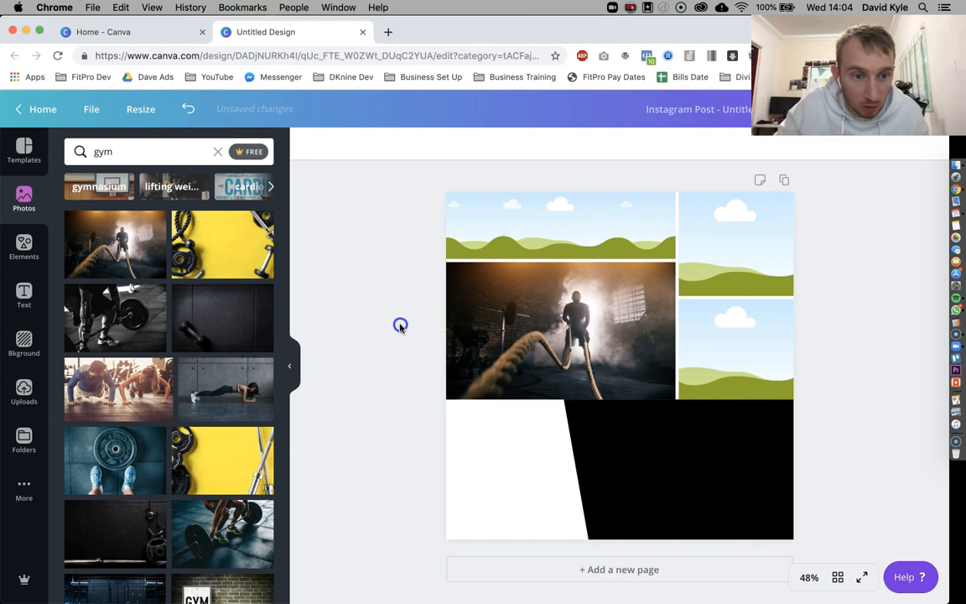
- Fill the grid's upper-right cell with the black-and-white barbell photo and its wide upper-left cell with the planking woman photo
{"action": "left_click", "coordinate": [98, 317]}
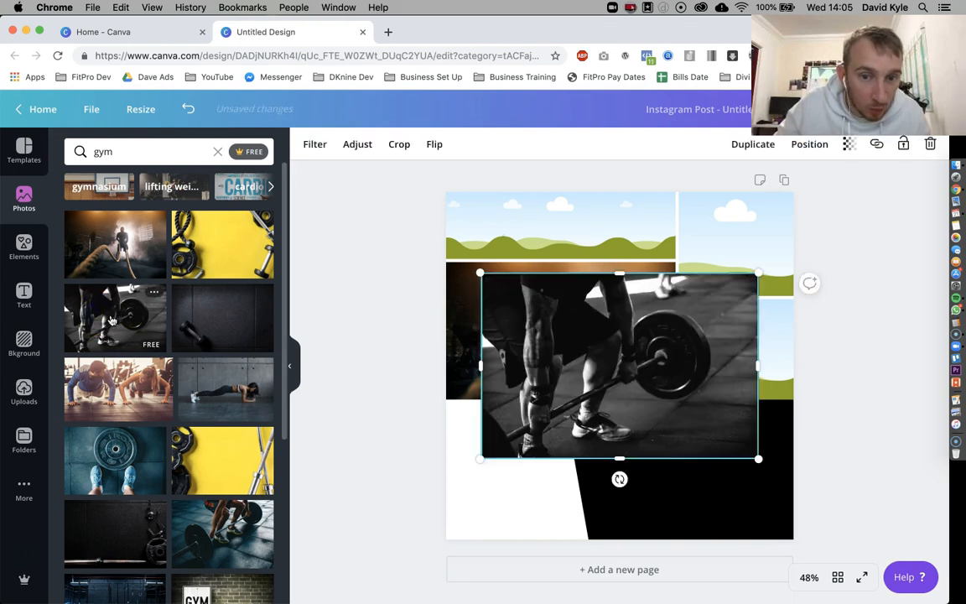
{"action": "left_click_drag", "start_coordinate": [594, 367], "coordinate": [746, 242]}
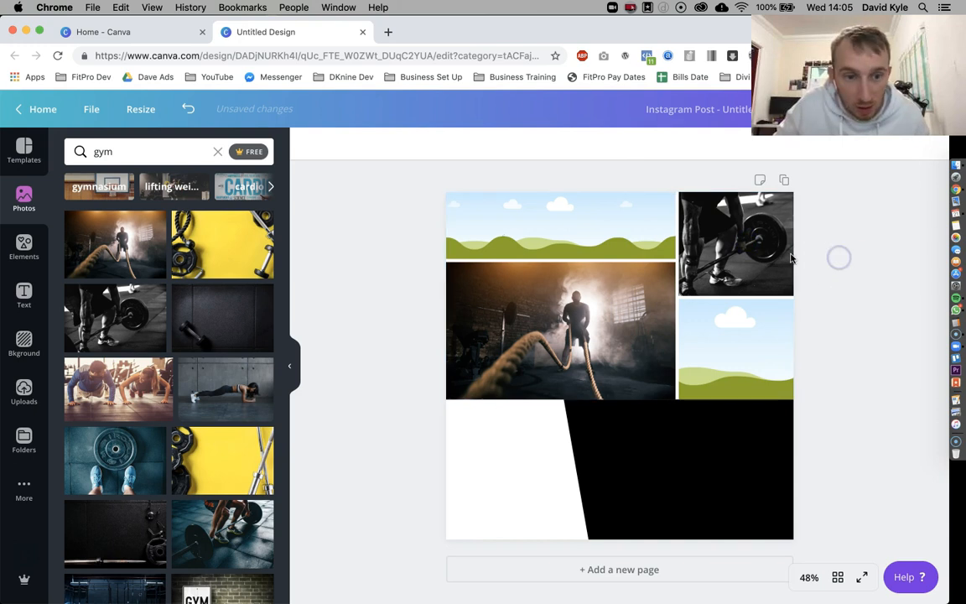
{"action": "left_click", "coordinate": [224, 384]}
{"action": "left_click_drag", "start_coordinate": [580, 403], "coordinate": [573, 247]}
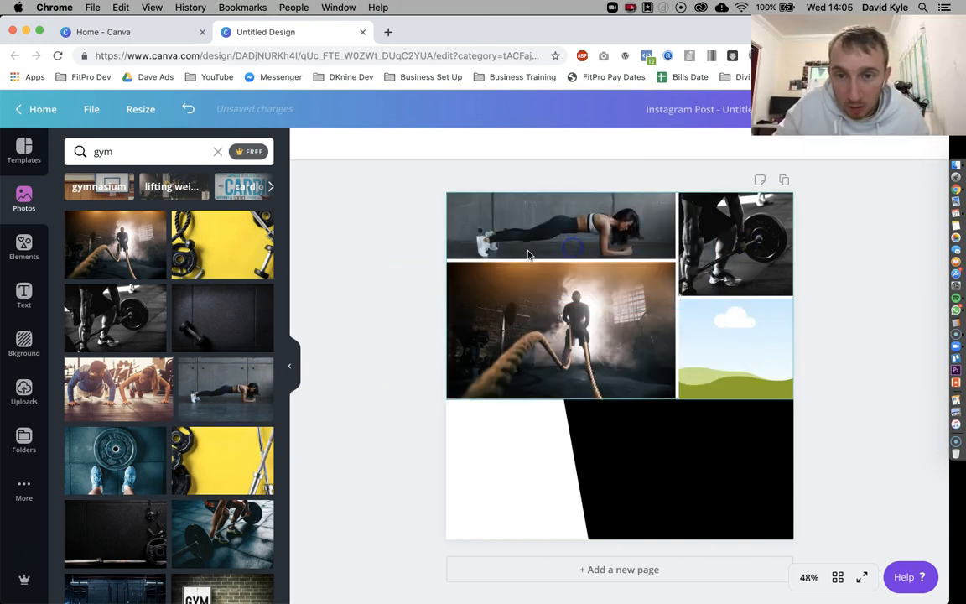
- Fill the grid's remaining lower-right cell with the photo of the blonde woman seen from behind
{"action": "scroll", "coordinate": [216, 408], "scroll_direction": "down", "scroll_amount": 4}
{"action": "scroll", "coordinate": [215, 409], "scroll_direction": "down", "scroll_amount": 2}
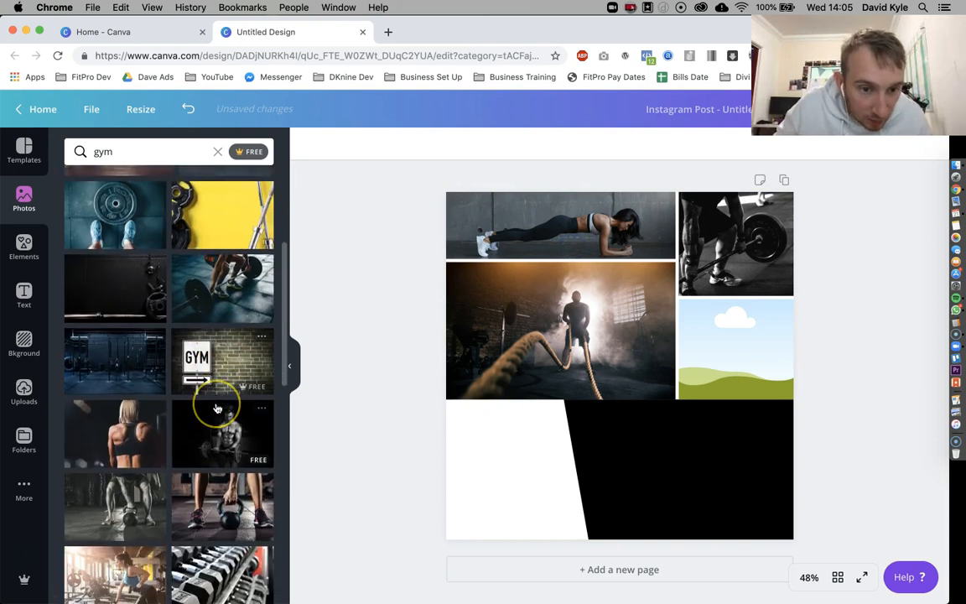
{"action": "left_click", "coordinate": [99, 429]}
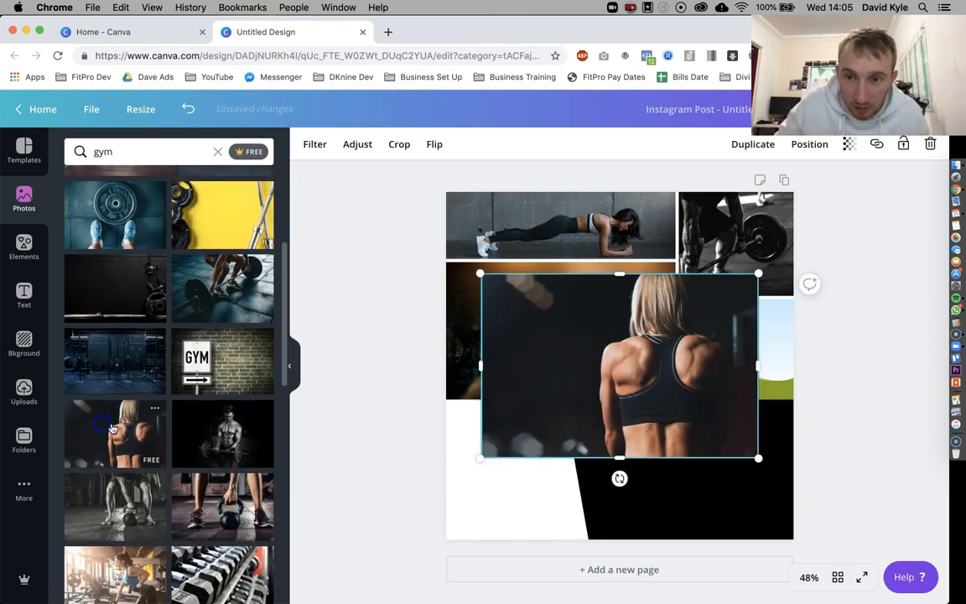
{"action": "left_click_drag", "start_coordinate": [649, 390], "coordinate": [716, 373]}
{"action": "left_click", "coordinate": [847, 392]}
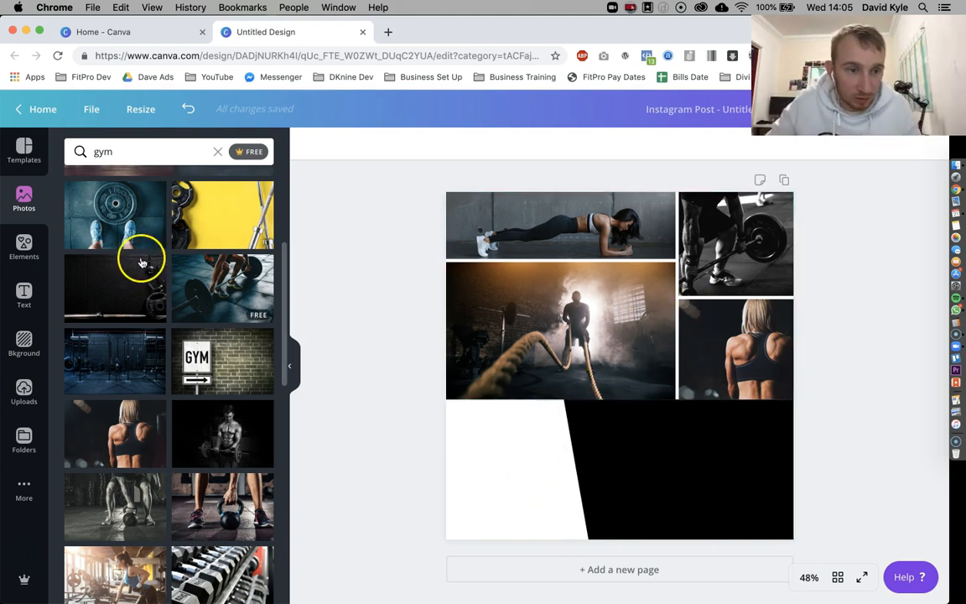
- Browse the available backgrounds and set the page background to plain black
{"action": "left_click", "coordinate": [23, 339]}
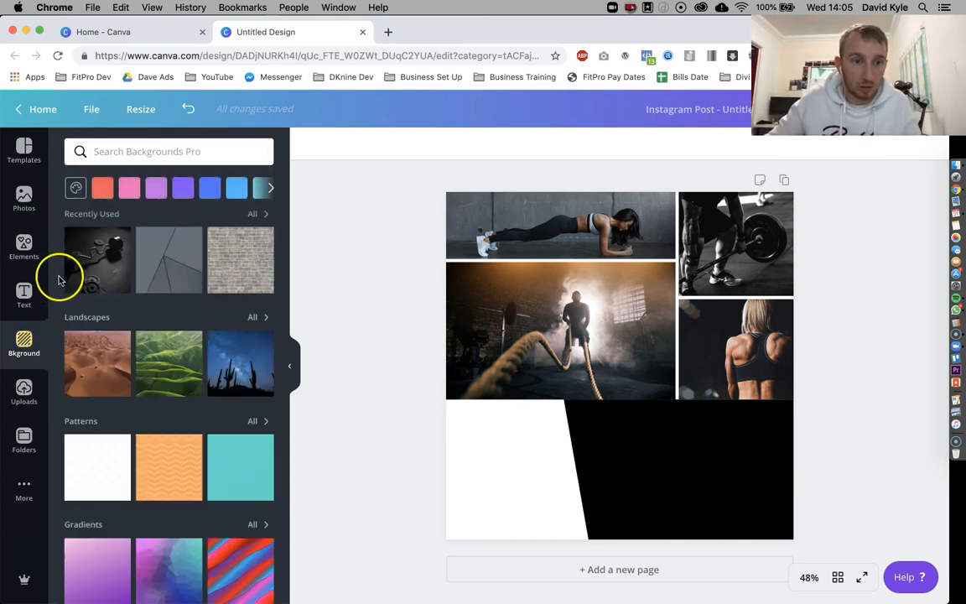
{"action": "scroll", "coordinate": [161, 388], "scroll_direction": "down", "scroll_amount": 5}
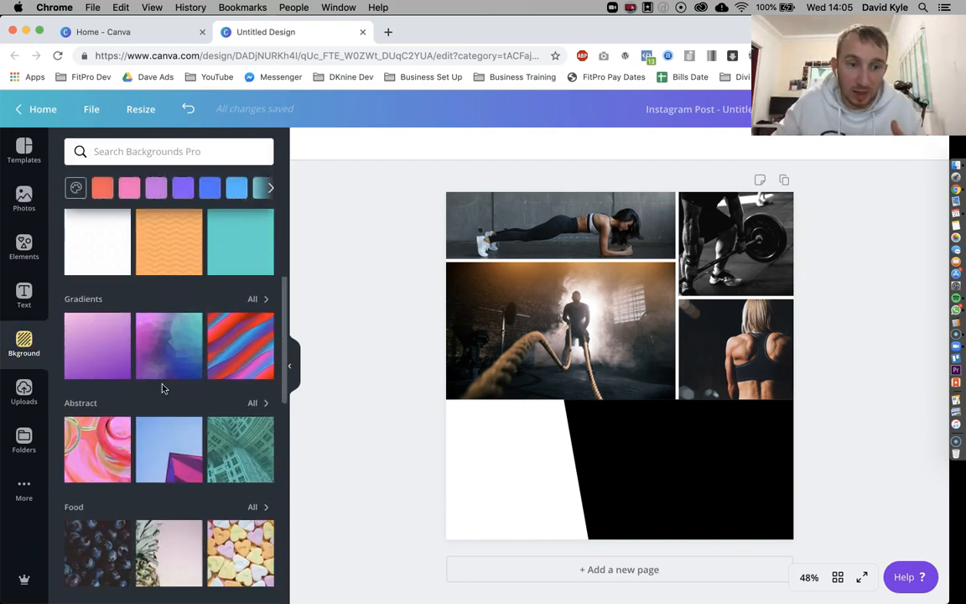
{"action": "scroll", "coordinate": [162, 388], "scroll_direction": "down", "scroll_amount": 3}
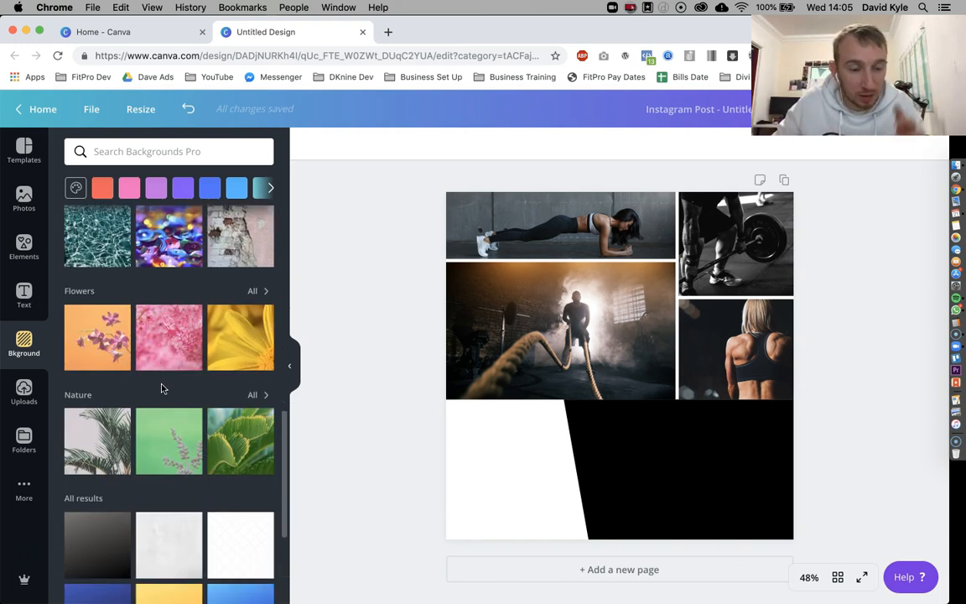
{"action": "scroll", "coordinate": [162, 388], "scroll_direction": "up", "scroll_amount": 8}
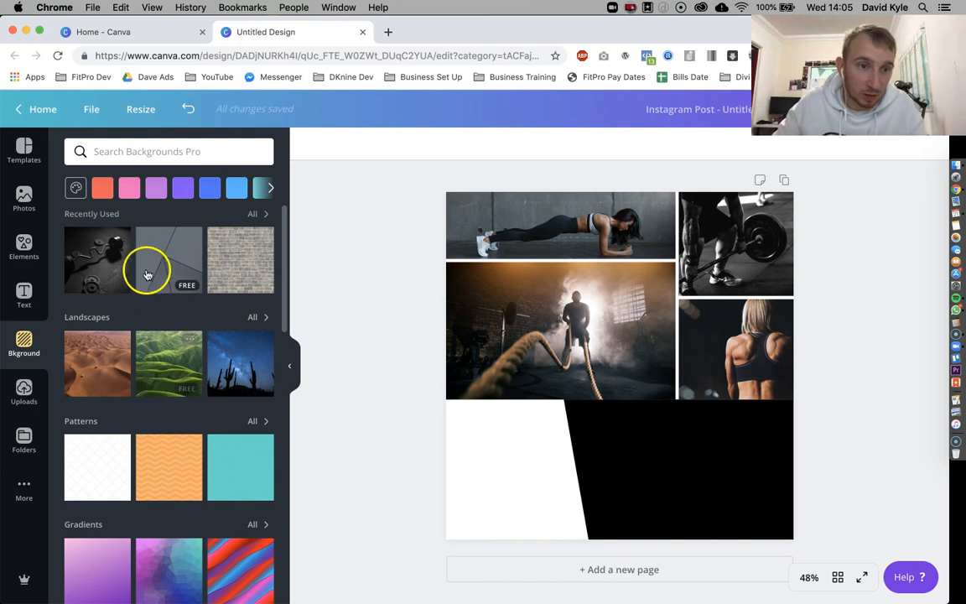
{"action": "left_click", "coordinate": [76, 189]}
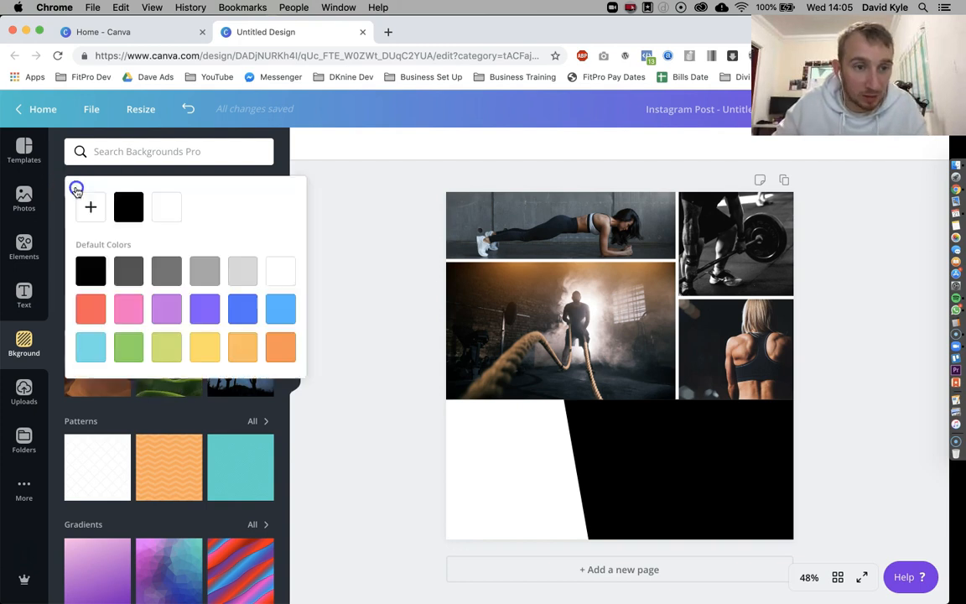
{"action": "left_click", "coordinate": [90, 270]}
{"action": "left_click", "coordinate": [802, 273]}
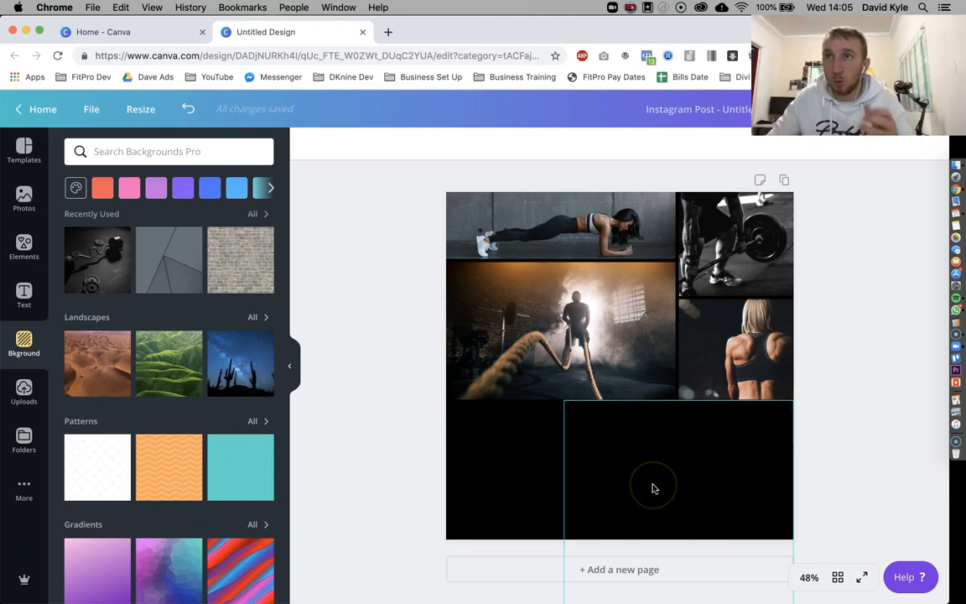
- Clear the grid search in the elements library and add a single-cell photo grid to the page
{"action": "left_click", "coordinate": [27, 260]}
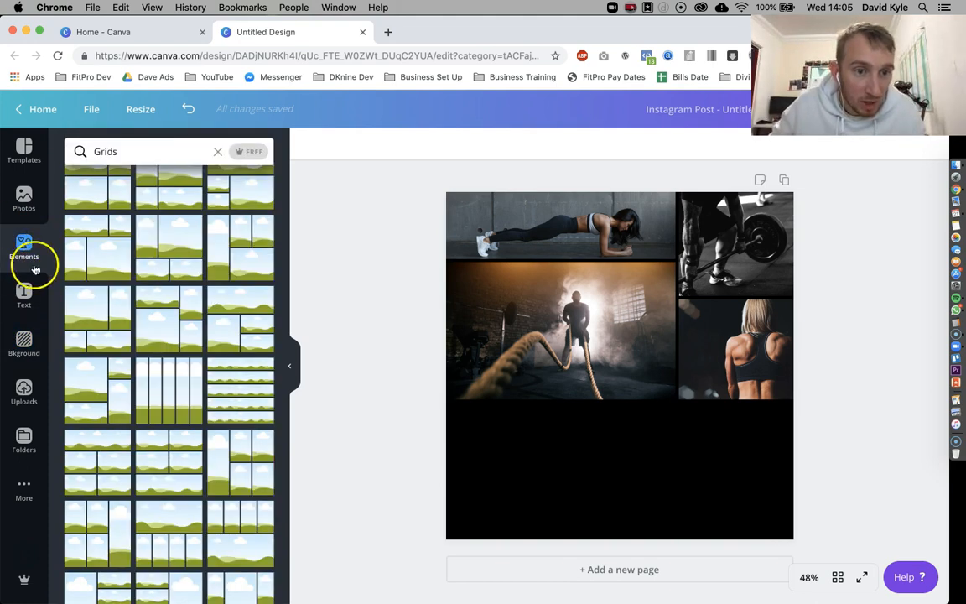
{"action": "left_click", "coordinate": [217, 154]}
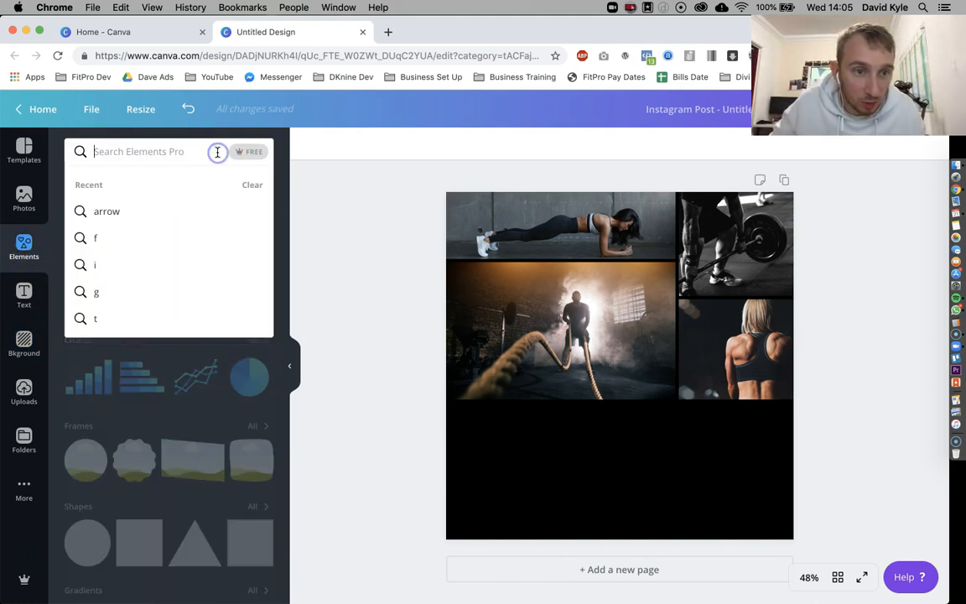
{"action": "left_click", "coordinate": [186, 358]}
{"action": "scroll", "coordinate": [178, 321], "scroll_direction": "down", "scroll_amount": 2}
{"action": "scroll", "coordinate": [151, 310], "scroll_direction": "up", "scroll_amount": 2}
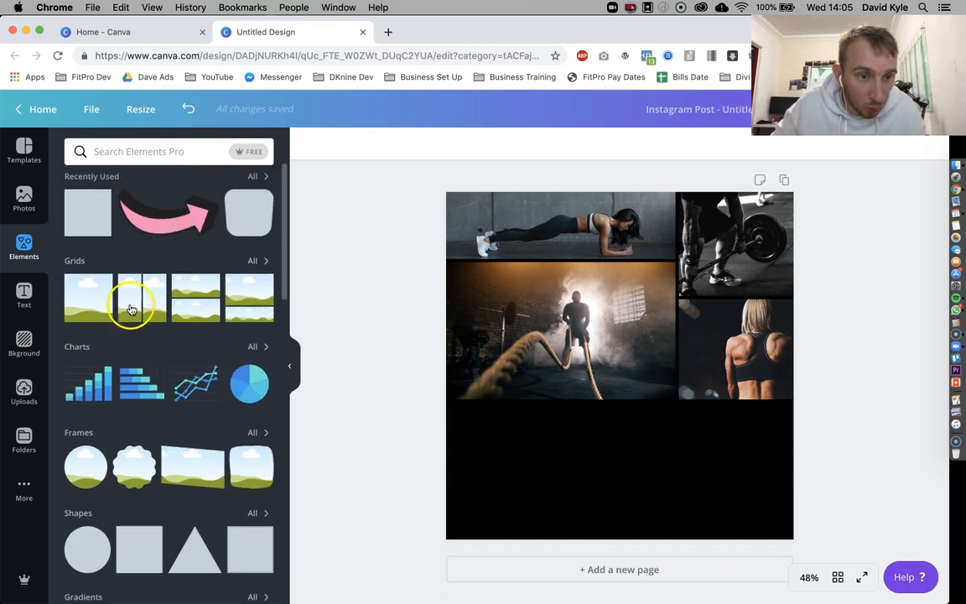
{"action": "left_click", "coordinate": [87, 299]}
- Shrink the new grid to 435 px high so it sits below the collage, and narrow it from its right side
{"action": "left_click_drag", "start_coordinate": [614, 193], "coordinate": [602, 401]}
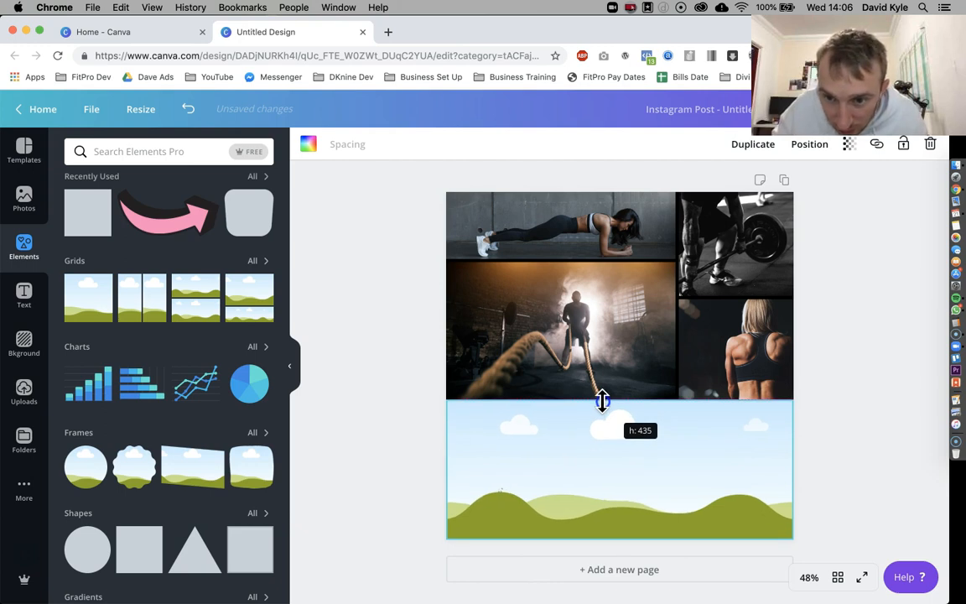
{"action": "mouse_move", "coordinate": [602, 400]}
{"action": "left_mouse_down"}
{"action": "mouse_move", "coordinate": [565, 401]}
{"action": "mouse_move", "coordinate": [616, 396]}
{"action": "mouse_move", "coordinate": [608, 414]}
{"action": "mouse_move", "coordinate": [611, 401]}
{"action": "mouse_move", "coordinate": [561, 397]}
{"action": "mouse_move", "coordinate": [615, 399]}
{"action": "mouse_move", "coordinate": [539, 399]}
{"action": "mouse_move", "coordinate": [632, 400]}
{"action": "mouse_move", "coordinate": [617, 401]}
{"action": "left_mouse_up"}
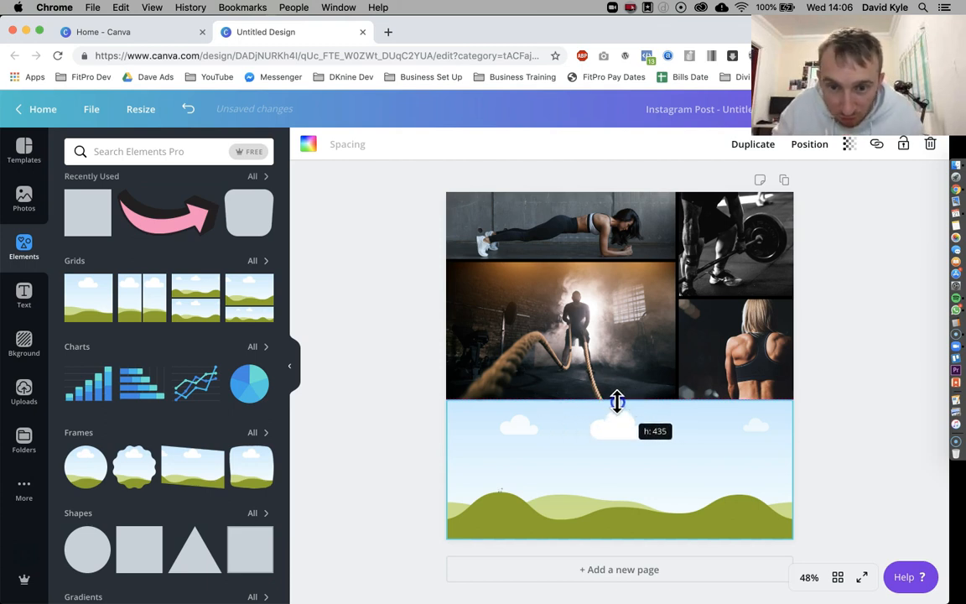
{"action": "left_click_drag", "start_coordinate": [617, 402], "coordinate": [617, 402]}
{"action": "left_click", "coordinate": [755, 462]}
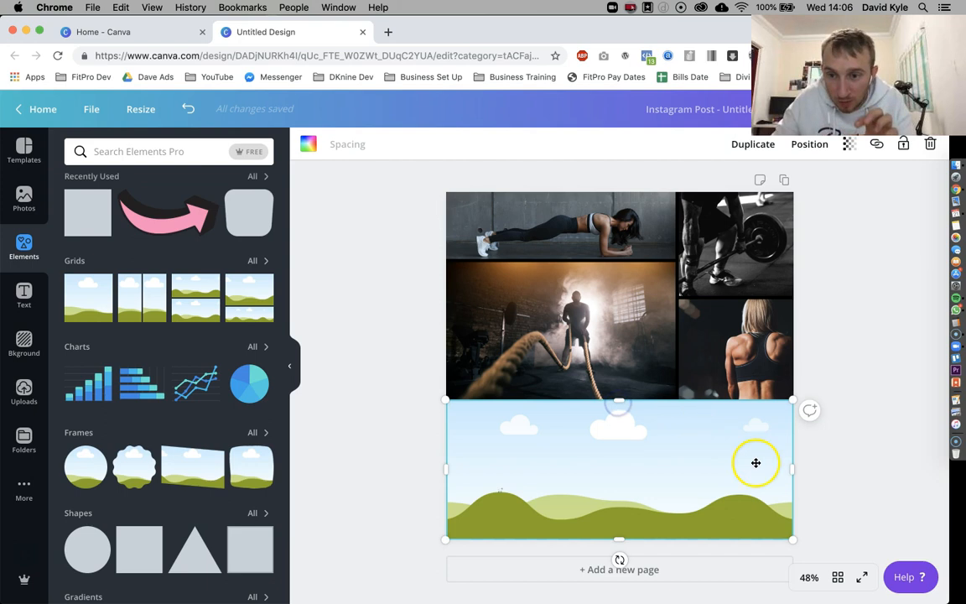
{"action": "left_click_drag", "start_coordinate": [790, 471], "coordinate": [757, 460]}
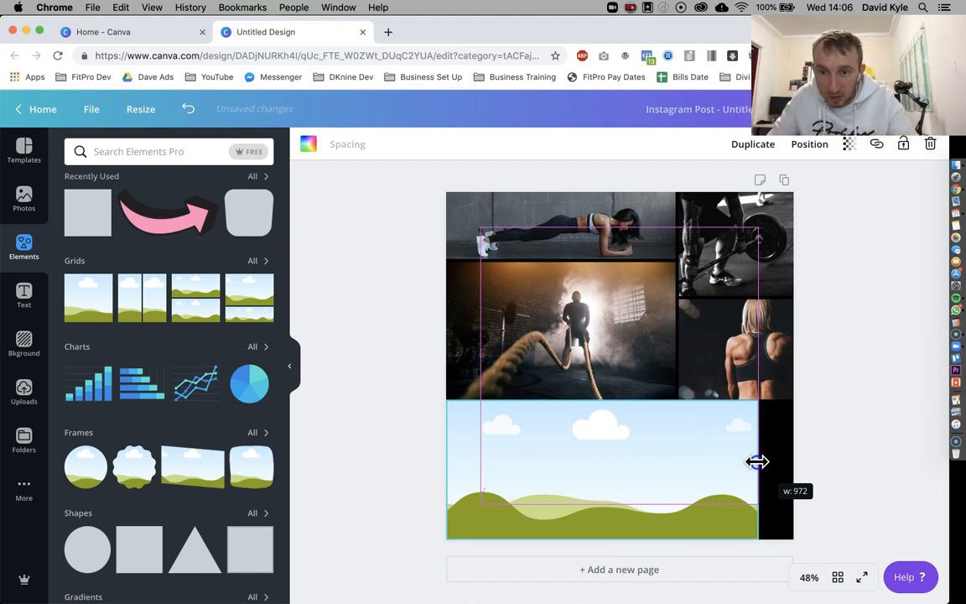
{"action": "left_click_drag", "start_coordinate": [757, 460], "coordinate": [662, 451]}
- Recolour the slanted black shape in the page's lower-right area white
{"action": "left_click", "coordinate": [716, 453]}
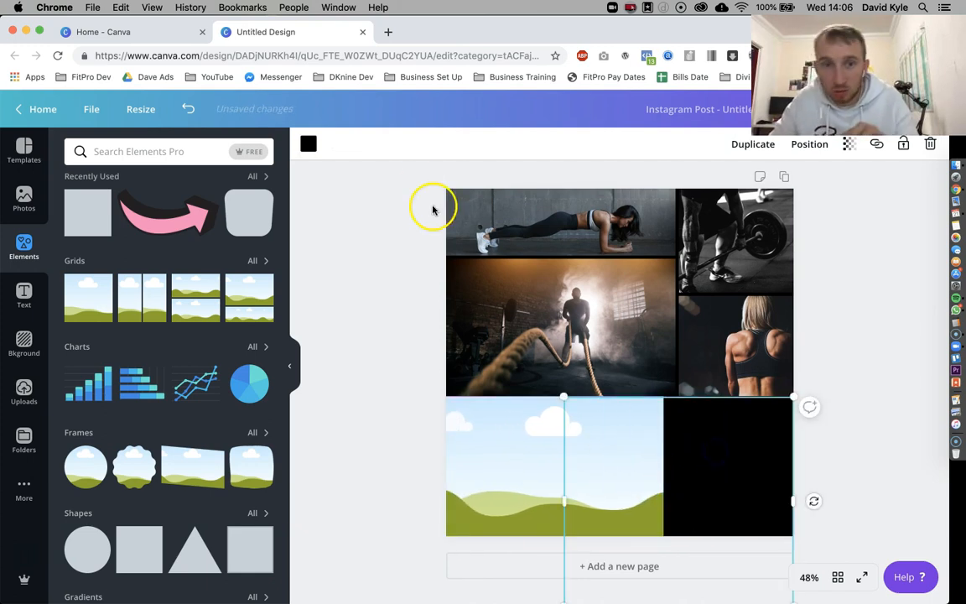
{"action": "left_click", "coordinate": [309, 144]}
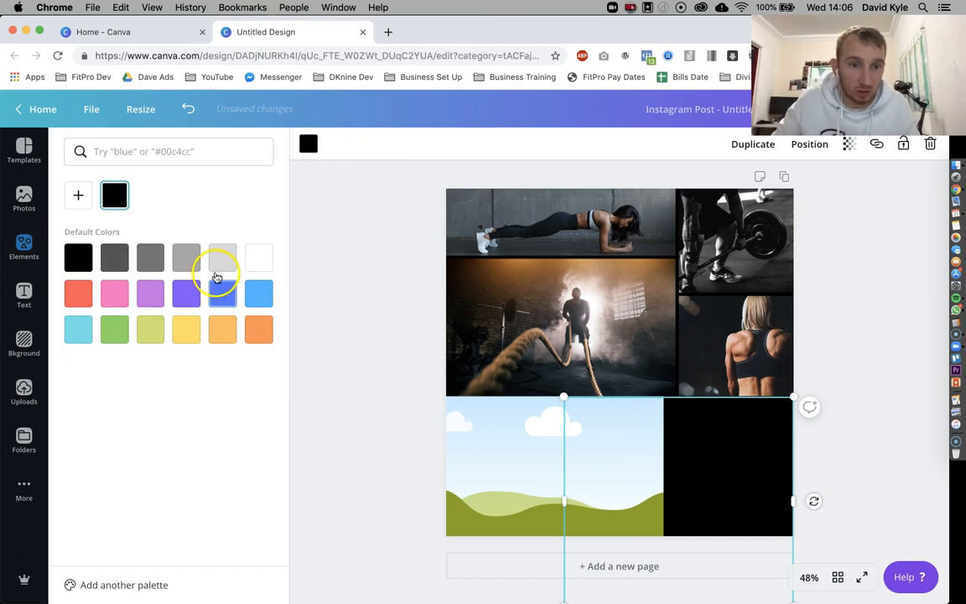
{"action": "left_click", "coordinate": [255, 258]}
{"action": "left_click", "coordinate": [323, 264]}
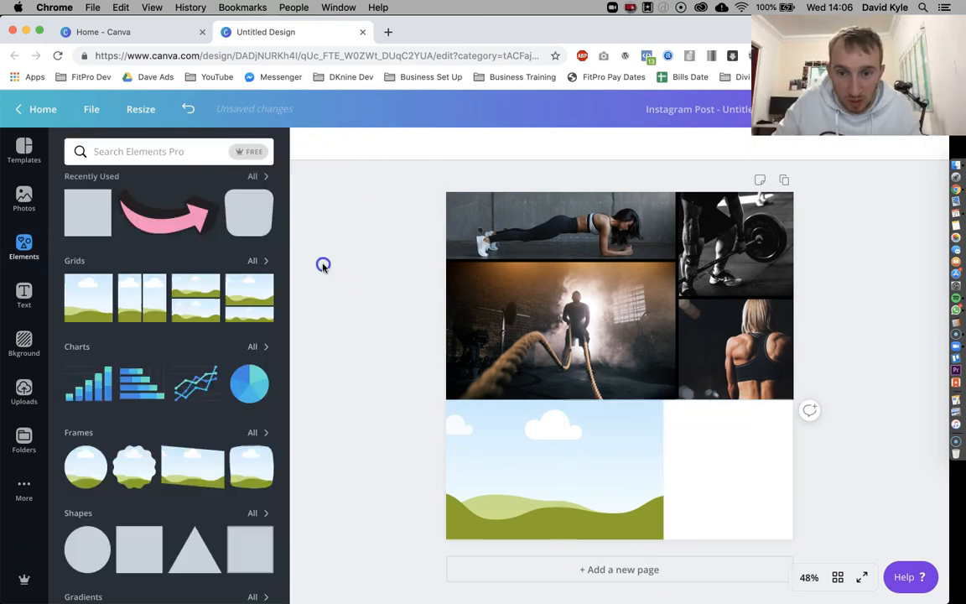
- Narrow the empty single-cell grid further so it only slightly overlaps the shape's slanted edge
{"action": "left_click", "coordinate": [547, 448]}
{"action": "left_click_drag", "start_coordinate": [662, 468], "coordinate": [586, 466]}
{"action": "left_click", "coordinate": [358, 431]}
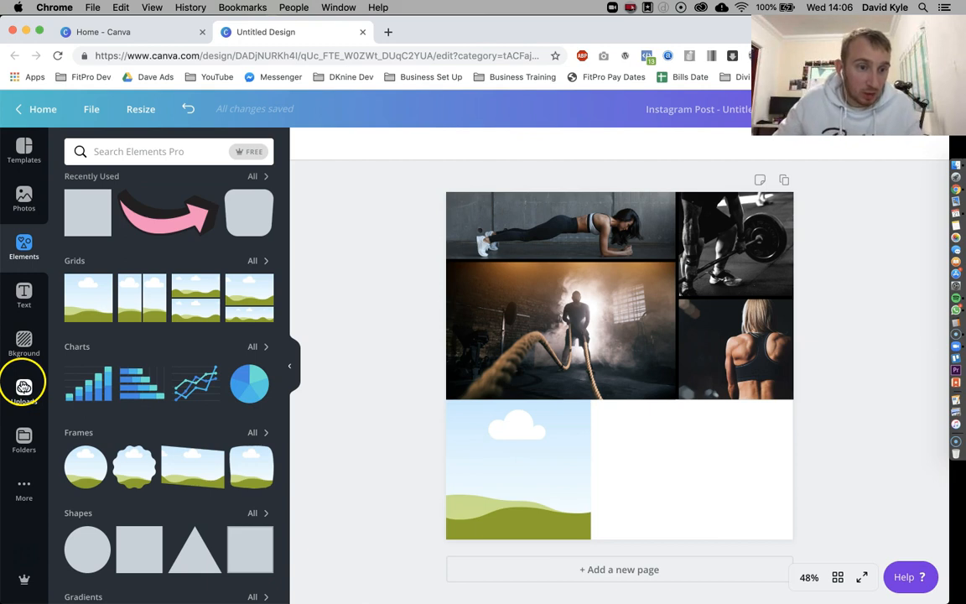
- Fill the empty lower-left grid with the free stock photo of the muscular man gripping a kettlebell in muted tones
{"action": "left_click", "coordinate": [23, 386]}
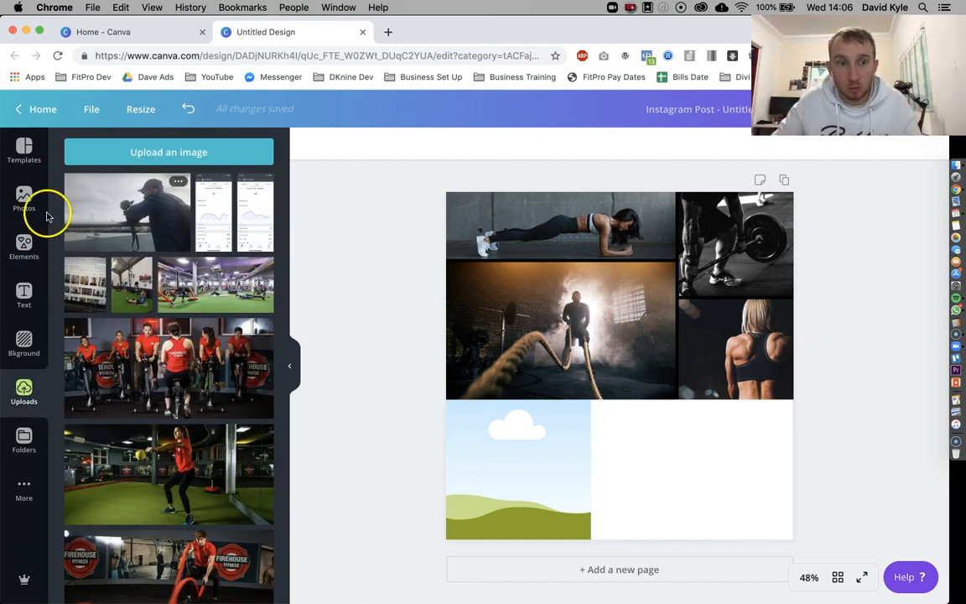
{"action": "left_click", "coordinate": [25, 199]}
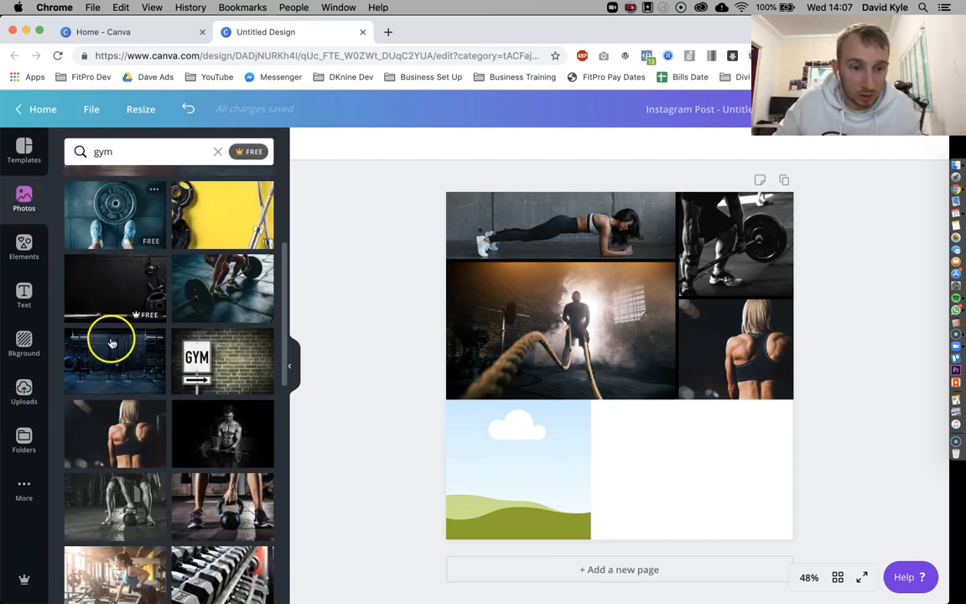
{"action": "scroll", "coordinate": [173, 325], "scroll_direction": "down", "scroll_amount": 3}
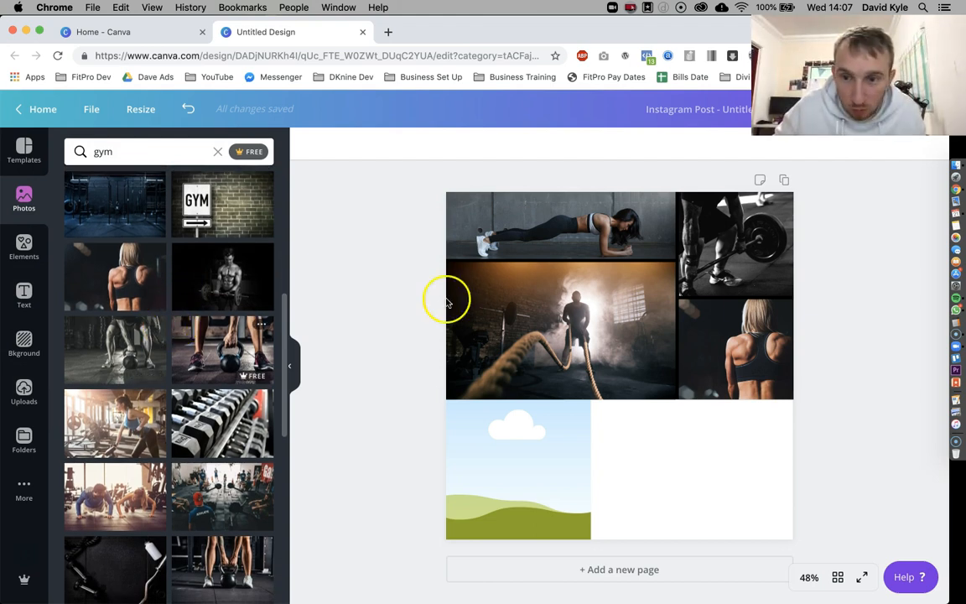
{"action": "scroll", "coordinate": [129, 318], "scroll_direction": "down", "scroll_amount": 2}
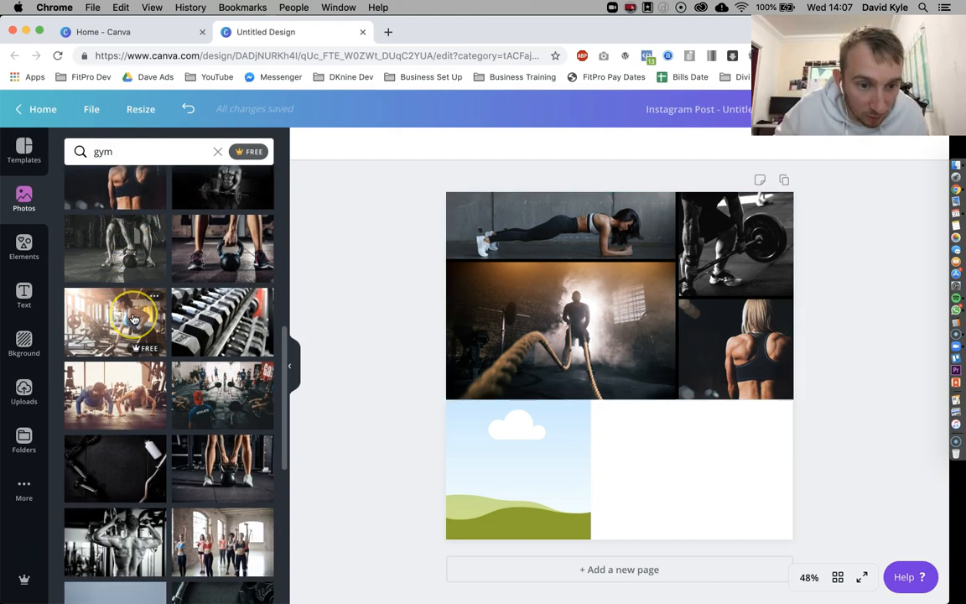
{"action": "scroll", "coordinate": [132, 318], "scroll_direction": "up", "scroll_amount": 2}
{"action": "left_click", "coordinate": [109, 307]}
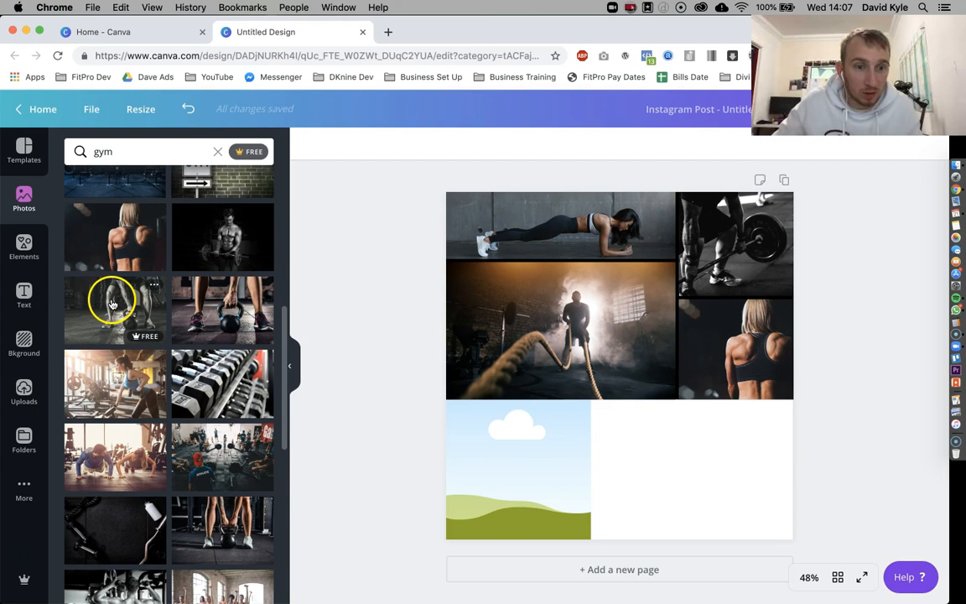
{"action": "left_click_drag", "start_coordinate": [571, 330], "coordinate": [659, 446]}
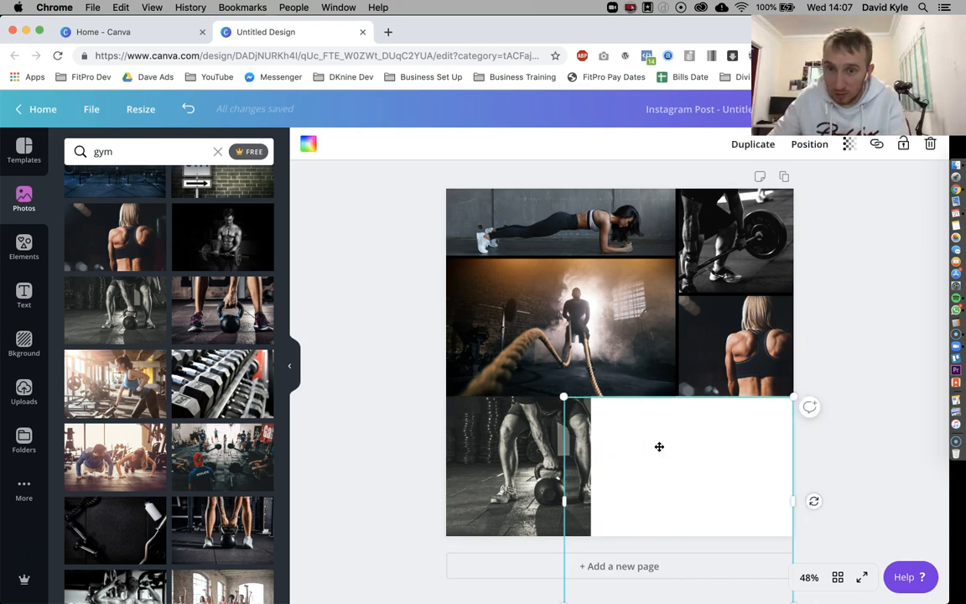
- Bring the slanted shape forward so it lies in front of the kettlebell photo
{"action": "left_click", "coordinate": [810, 146]}
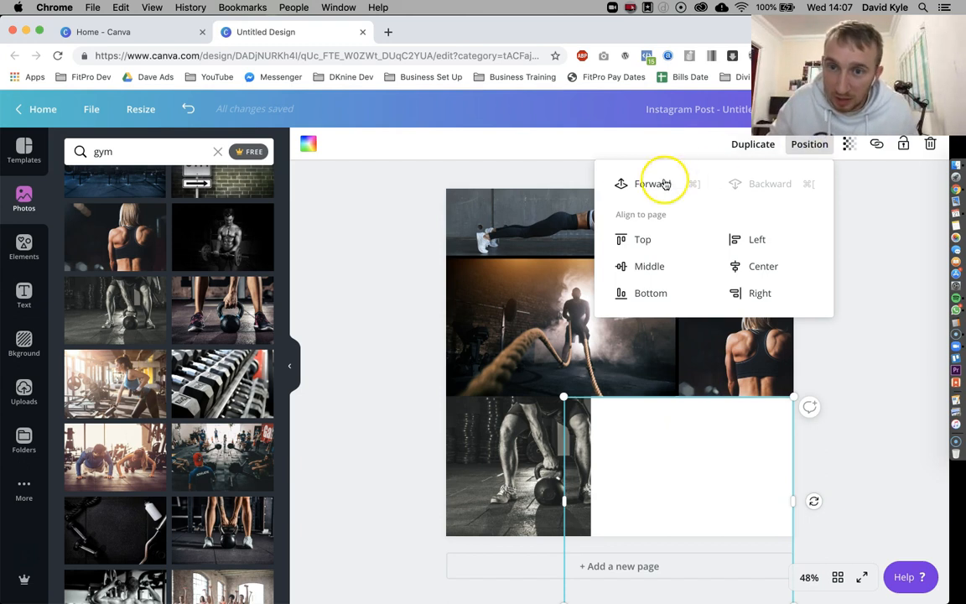
{"action": "left_click", "coordinate": [632, 188]}
{"action": "left_click", "coordinate": [632, 188]}
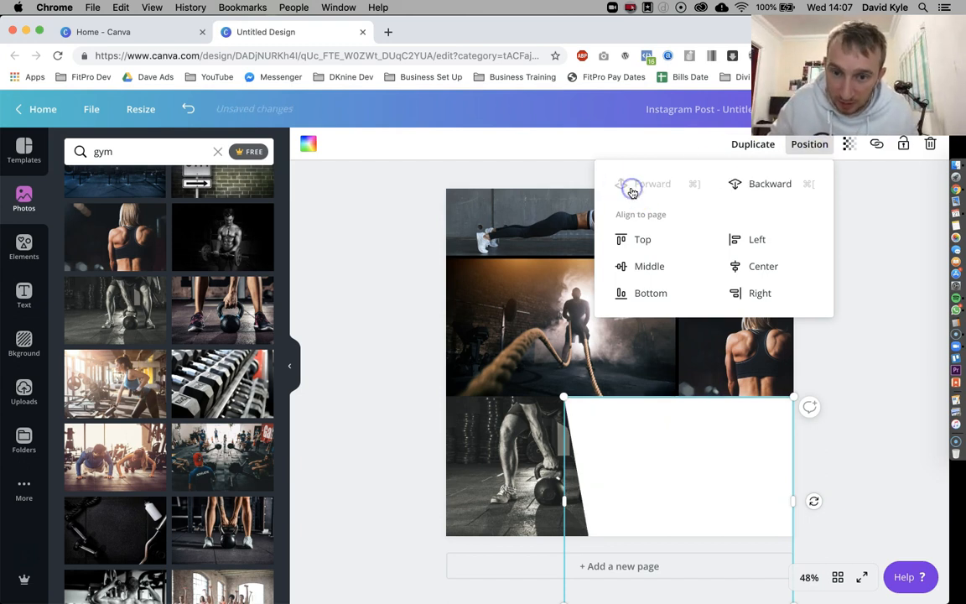
{"action": "left_click", "coordinate": [873, 425]}
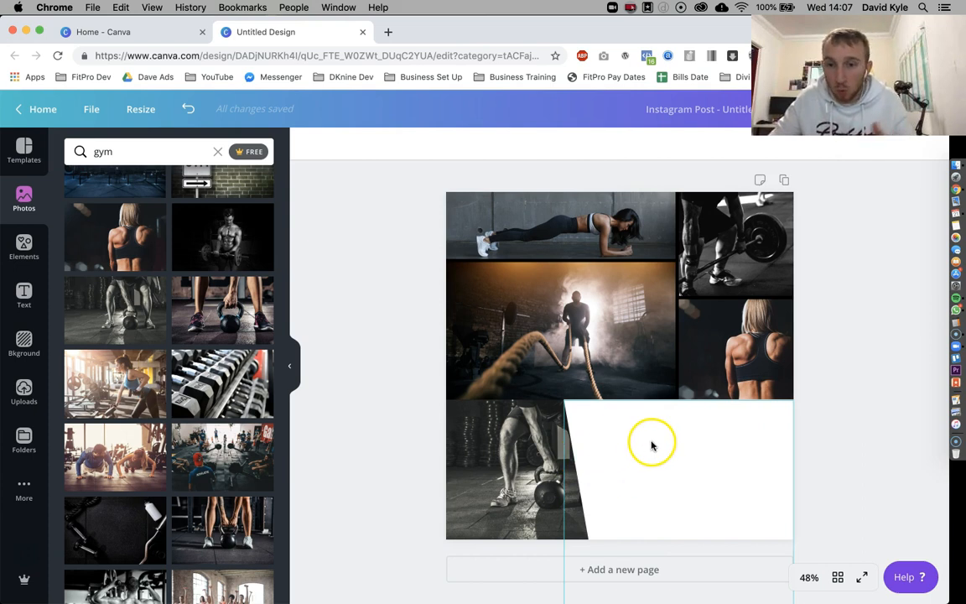
- Bring the kettlebell photo in front of the slanted shape, and return the shape to the front
{"action": "left_click", "coordinate": [515, 444]}
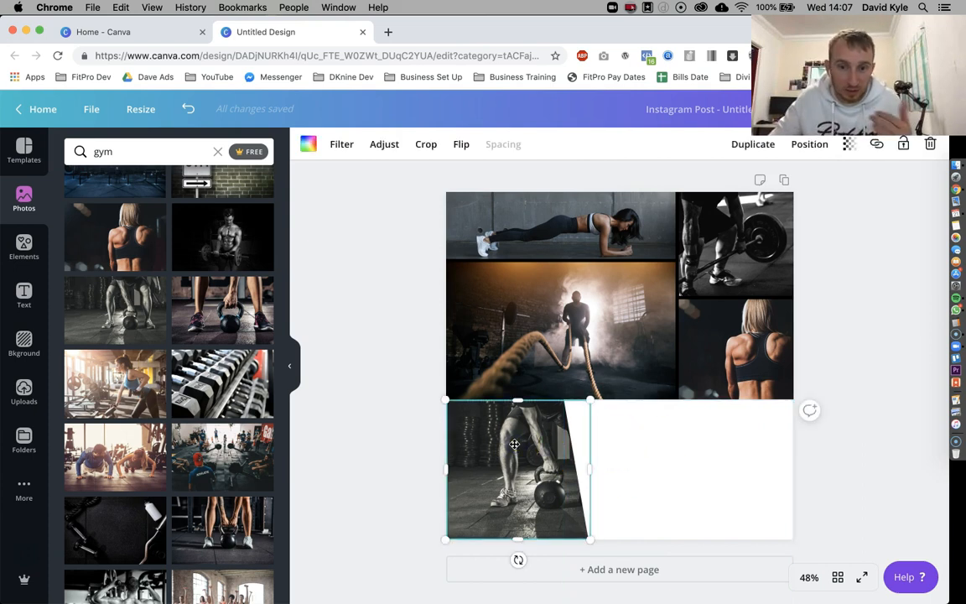
{"action": "left_click", "coordinate": [809, 146]}
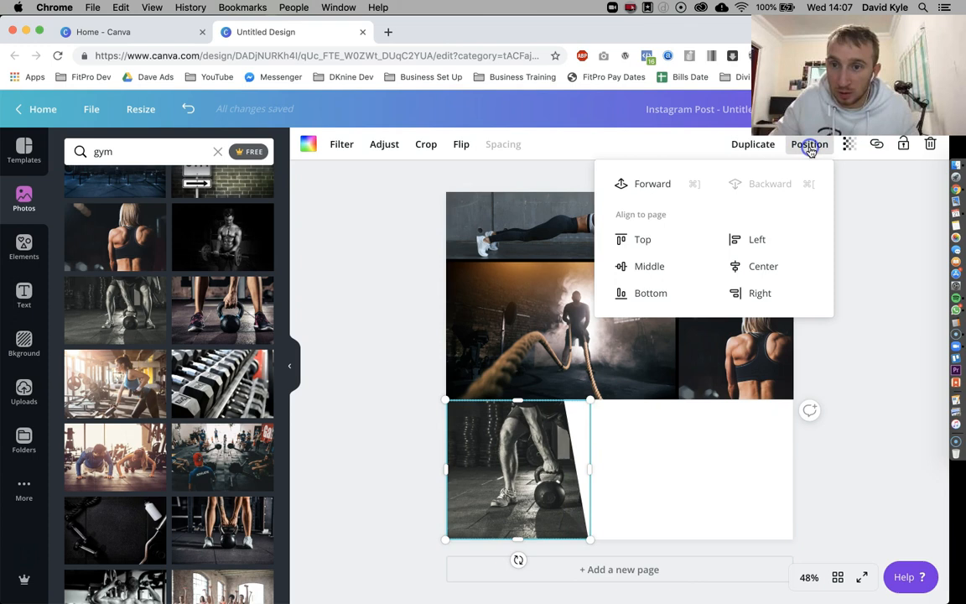
{"action": "left_click", "coordinate": [653, 186]}
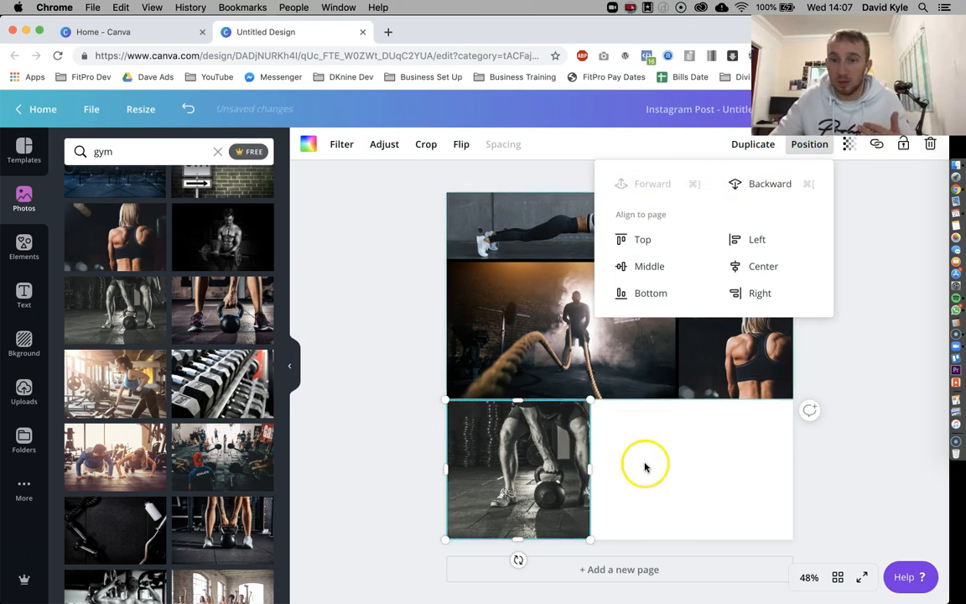
{"action": "left_click", "coordinate": [688, 455]}
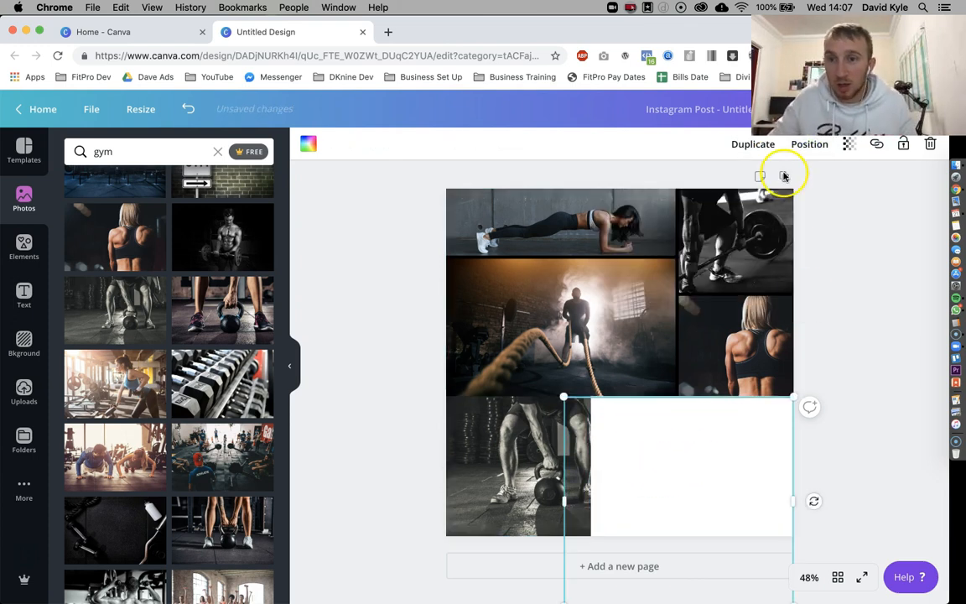
{"action": "left_click", "coordinate": [820, 145]}
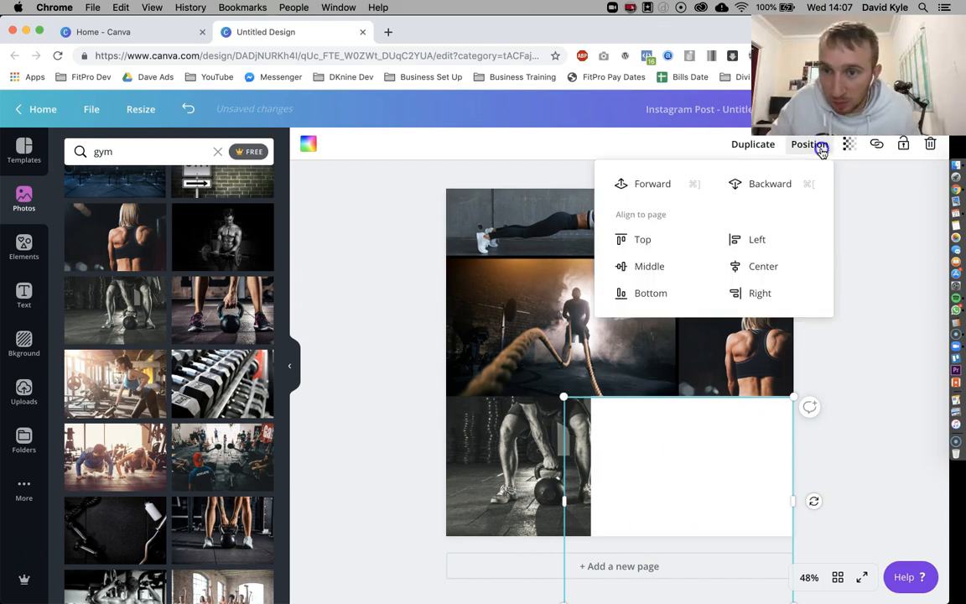
{"action": "left_click", "coordinate": [662, 185]}
{"action": "left_click", "coordinate": [873, 239]}
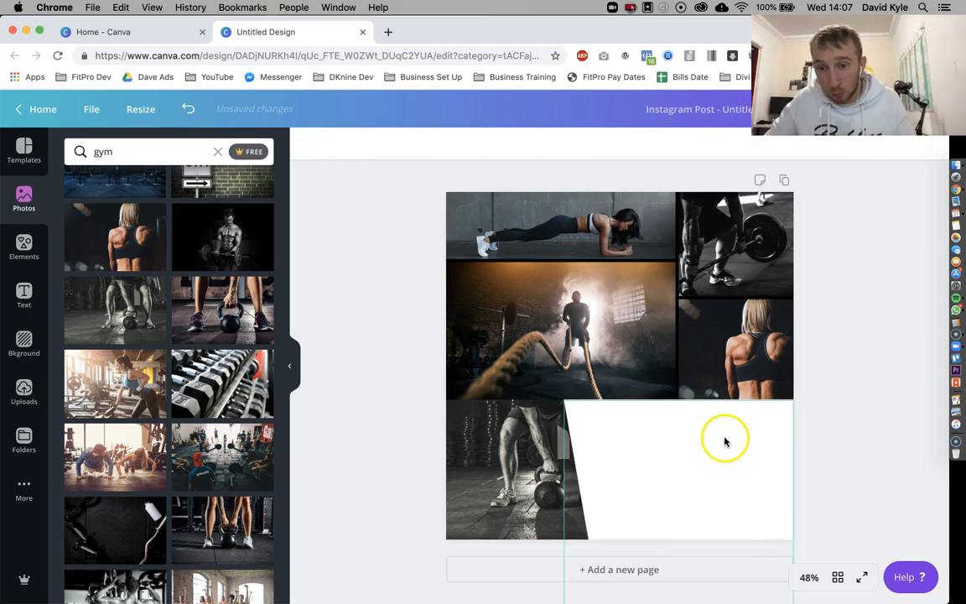
- Recolour the slanted shape beside the kettlebell photo black
{"action": "left_click", "coordinate": [683, 459]}
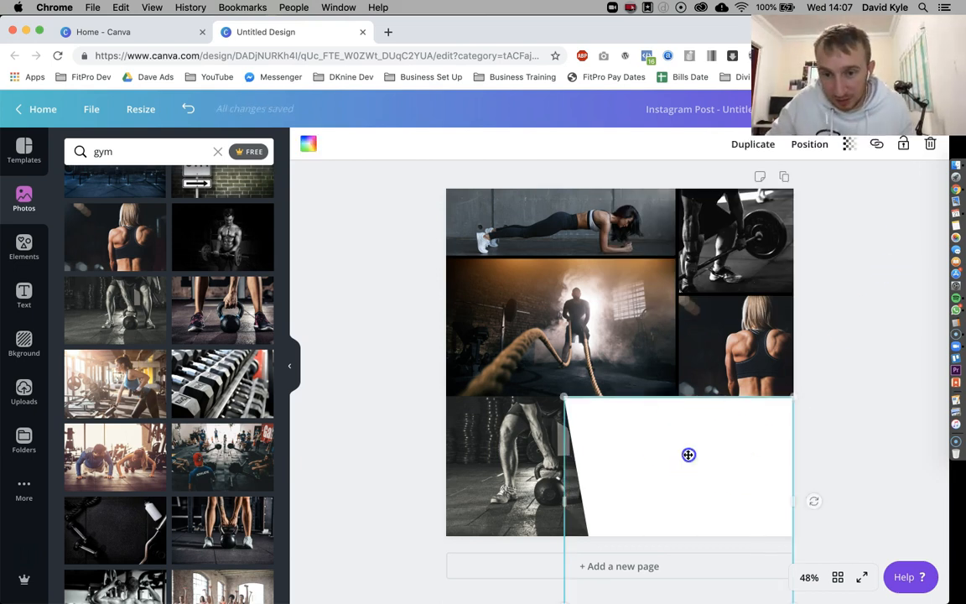
{"action": "left_click", "coordinate": [309, 145]}
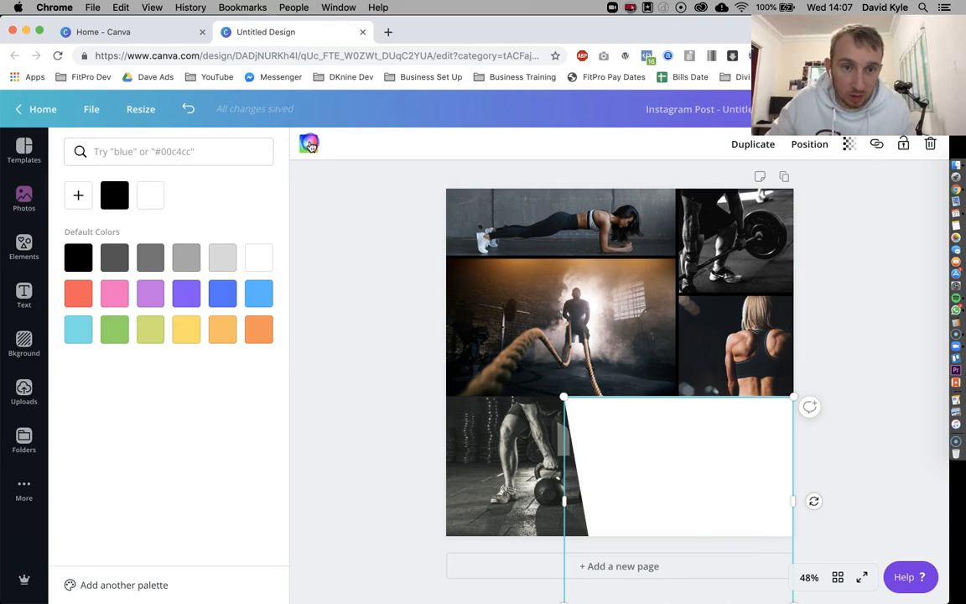
{"action": "left_click", "coordinate": [78, 257]}
{"action": "left_click", "coordinate": [343, 250]}
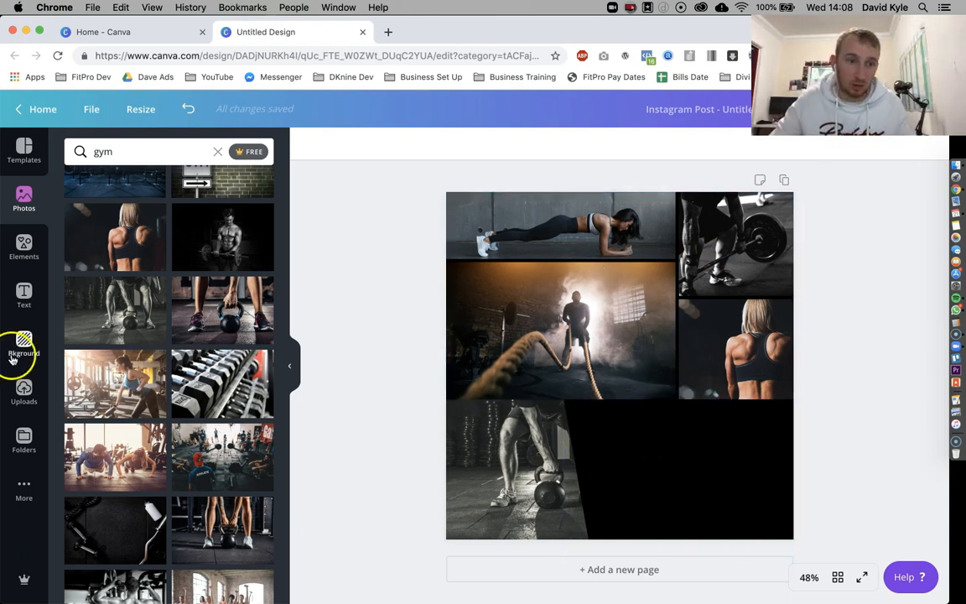
- Add a heading text box and place it in the black area beside the kettlebell photo
{"action": "left_click", "coordinate": [20, 291]}
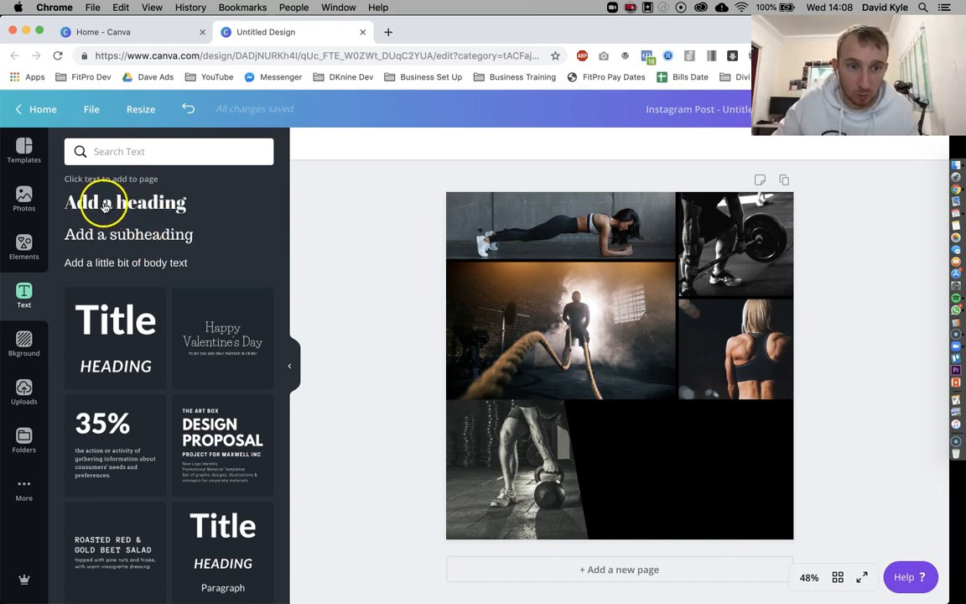
{"action": "left_click", "coordinate": [104, 206]}
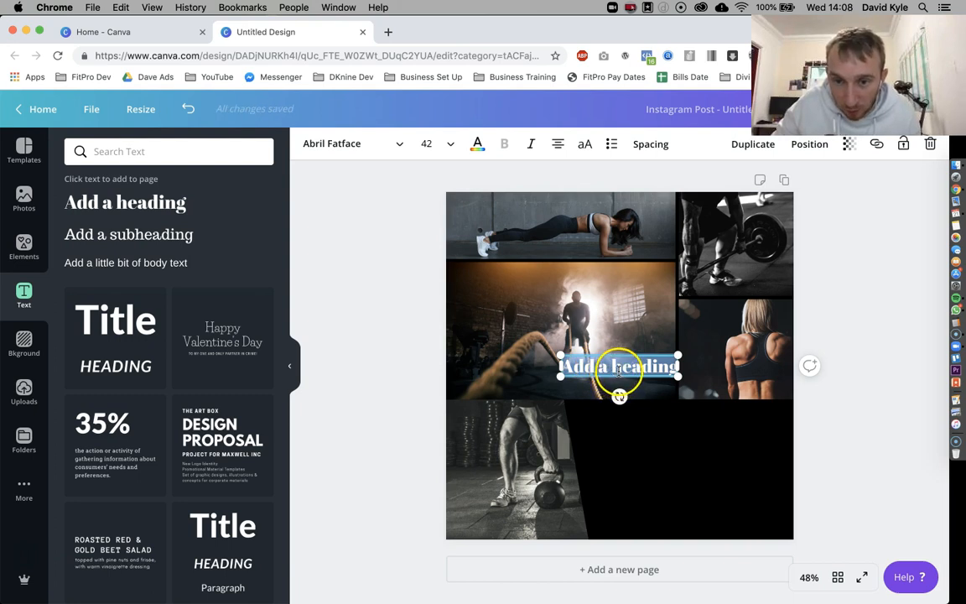
{"action": "left_click_drag", "start_coordinate": [620, 379], "coordinate": [686, 443]}
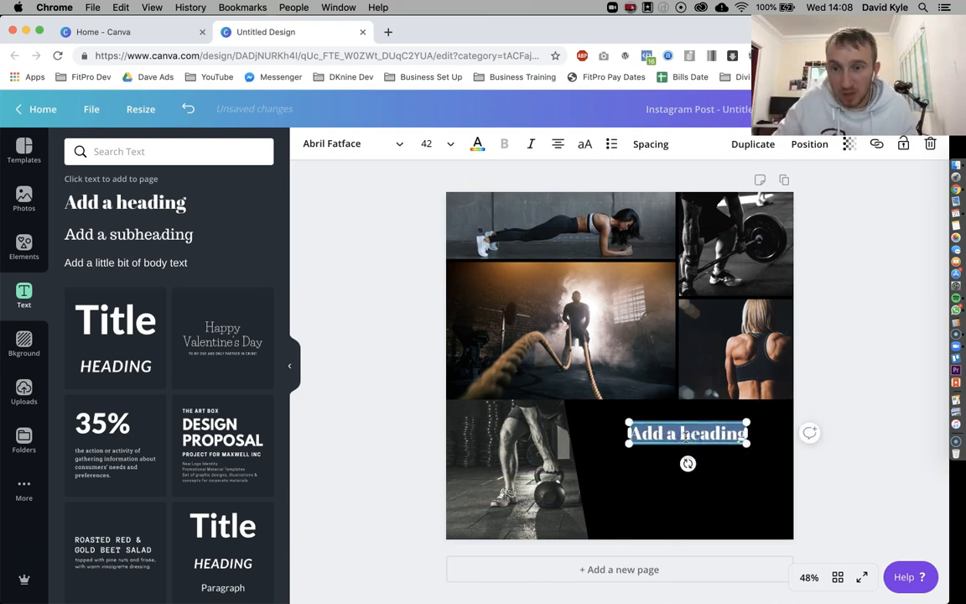
- Set the heading's font to Aileron Regular
{"action": "left_click", "coordinate": [686, 435]}
{"action": "triple_click", "coordinate": [688, 435]}
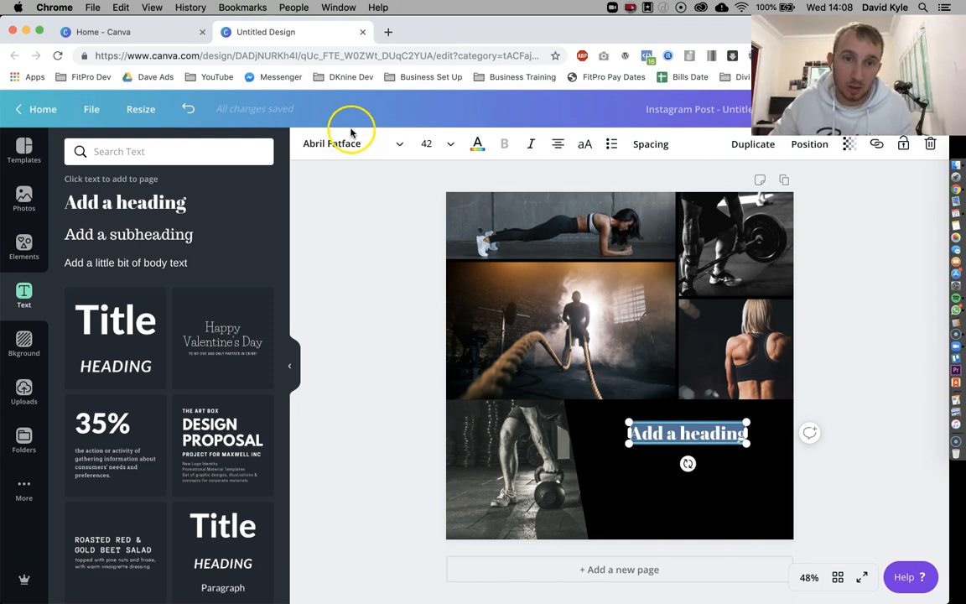
{"action": "left_click", "coordinate": [400, 148]}
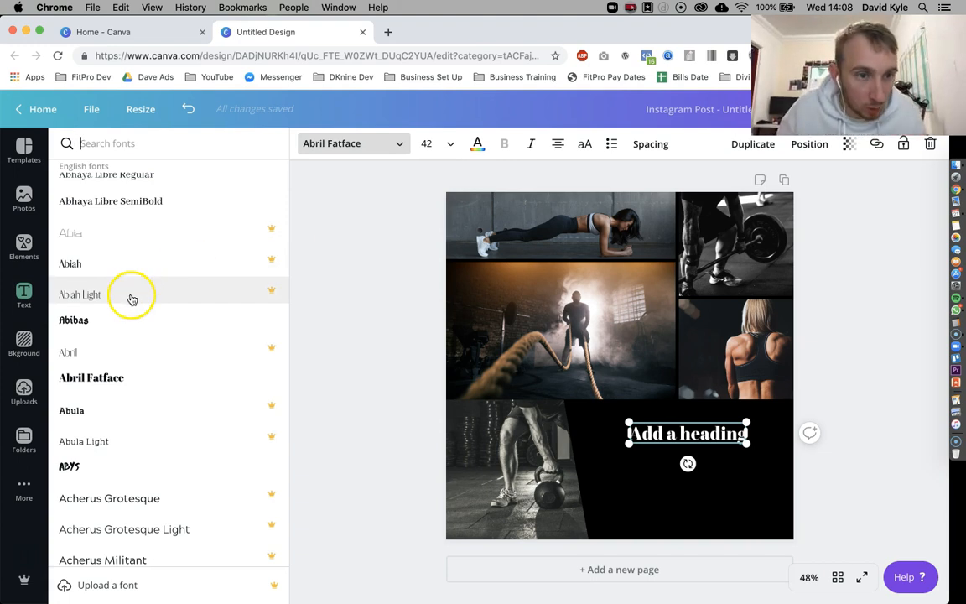
{"action": "scroll", "coordinate": [134, 302], "scroll_direction": "down", "scroll_amount": 10}
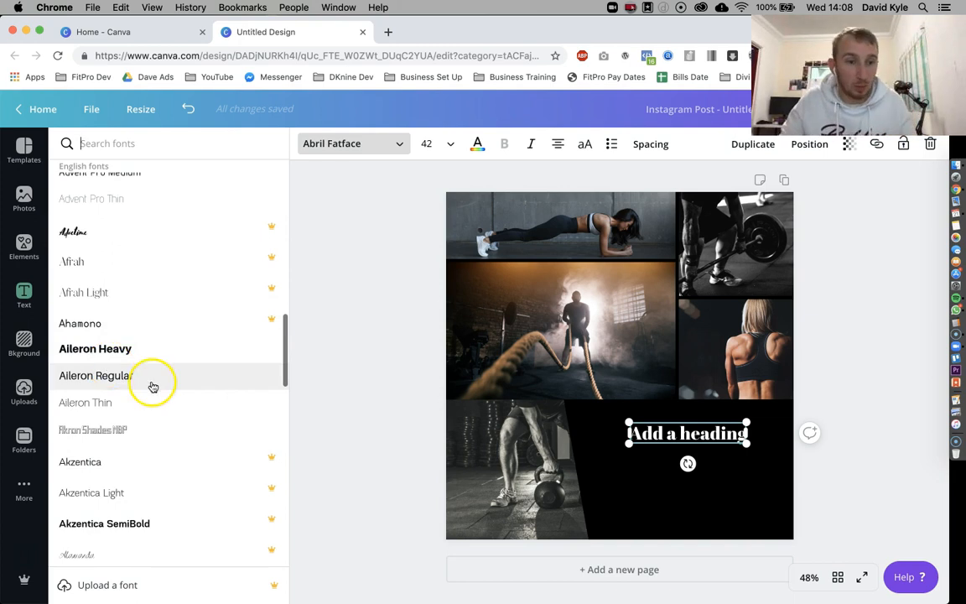
{"action": "left_click", "coordinate": [76, 379]}
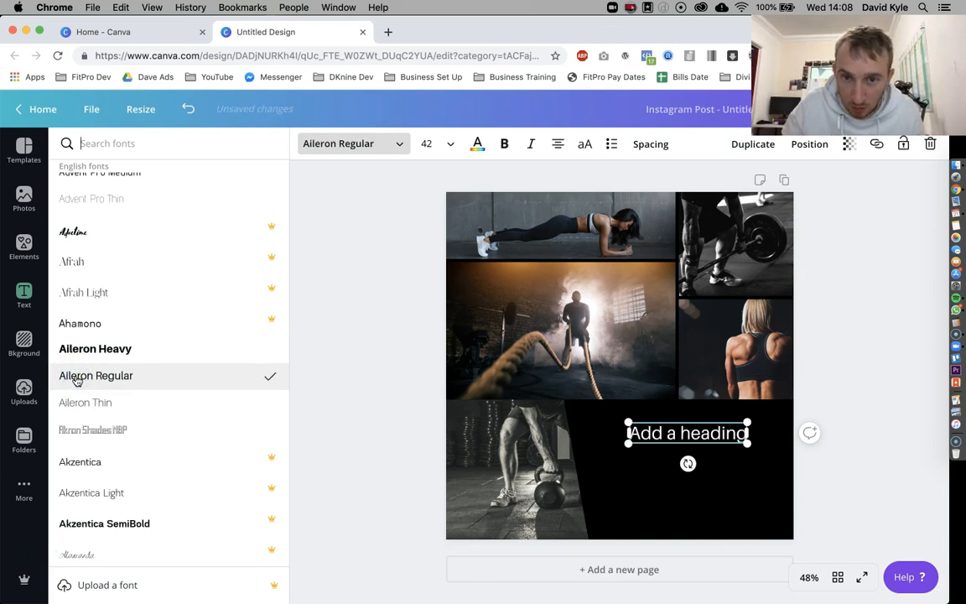
- Make the whole heading text bold
{"action": "left_click", "coordinate": [663, 431]}
{"action": "left_click", "coordinate": [701, 432]}
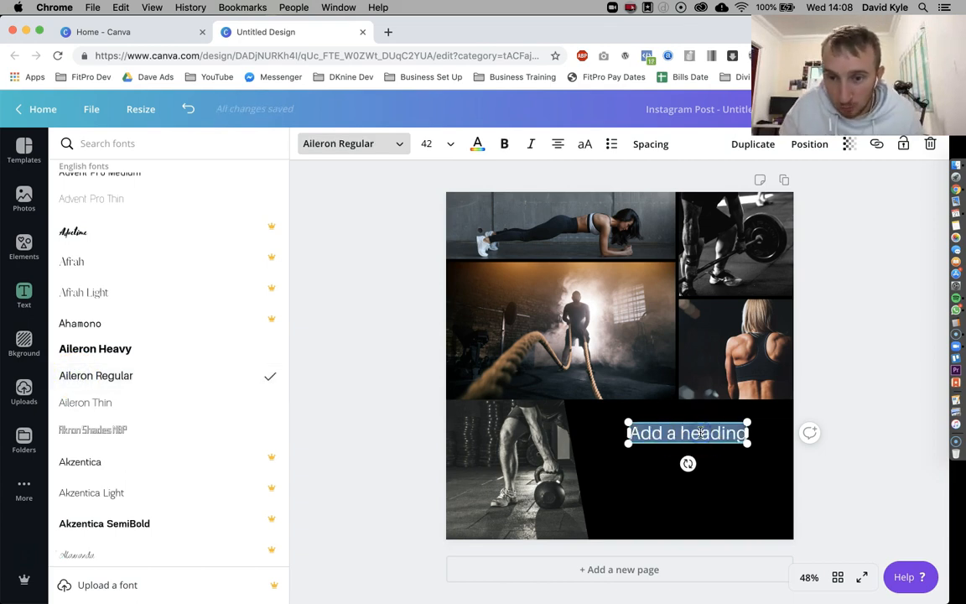
{"action": "left_click", "coordinate": [505, 146]}
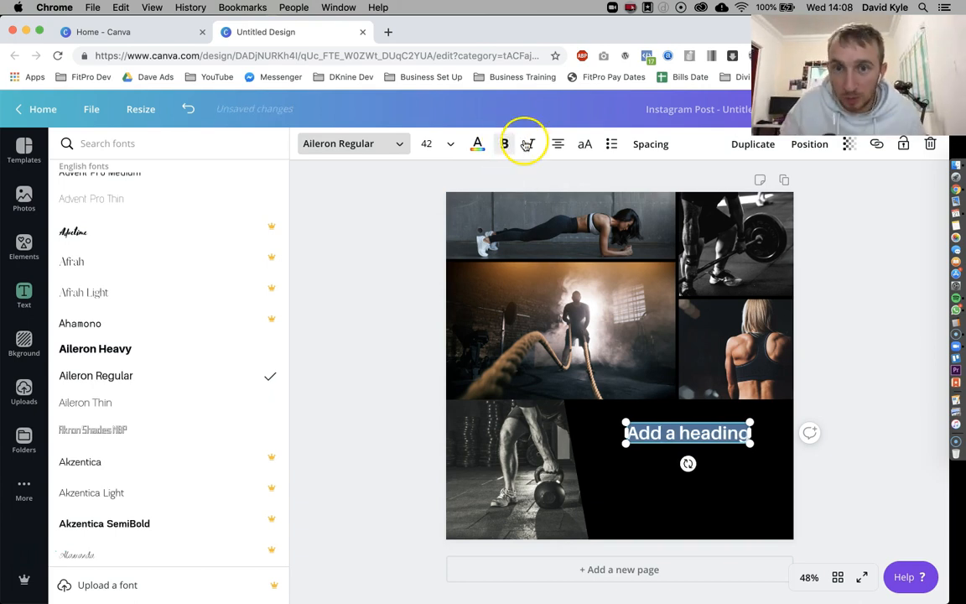
- Try italic style and purple colour on the heading, and restore the upright white text
{"action": "left_click", "coordinate": [529, 144]}
{"action": "left_click", "coordinate": [476, 144]}
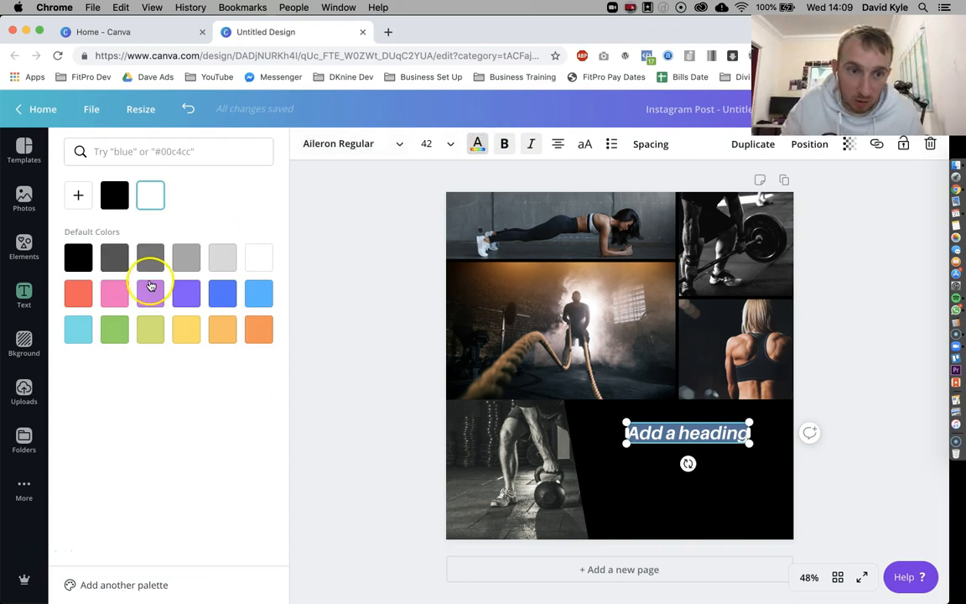
{"action": "left_click", "coordinate": [192, 297]}
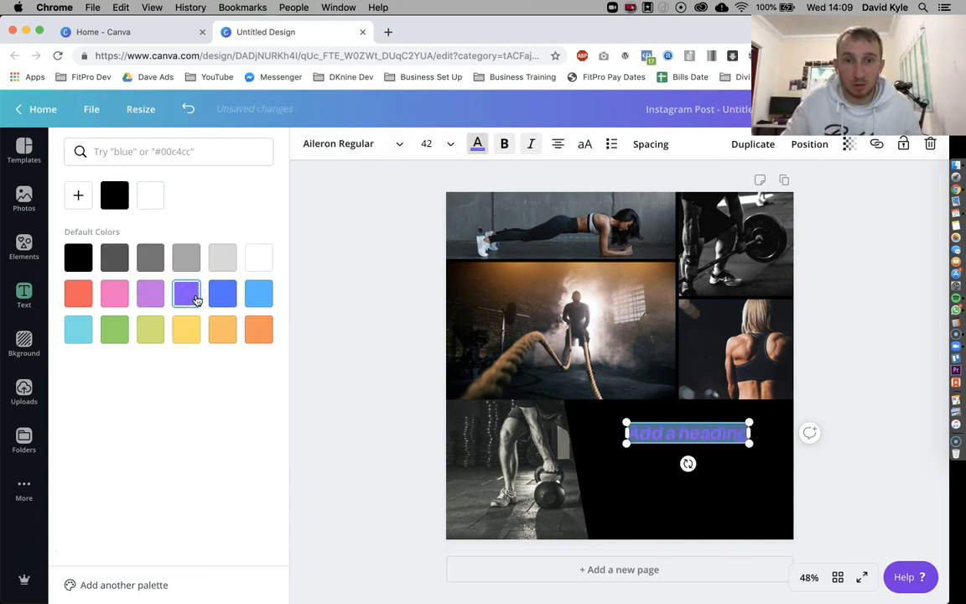
{"action": "left_click", "coordinate": [257, 270]}
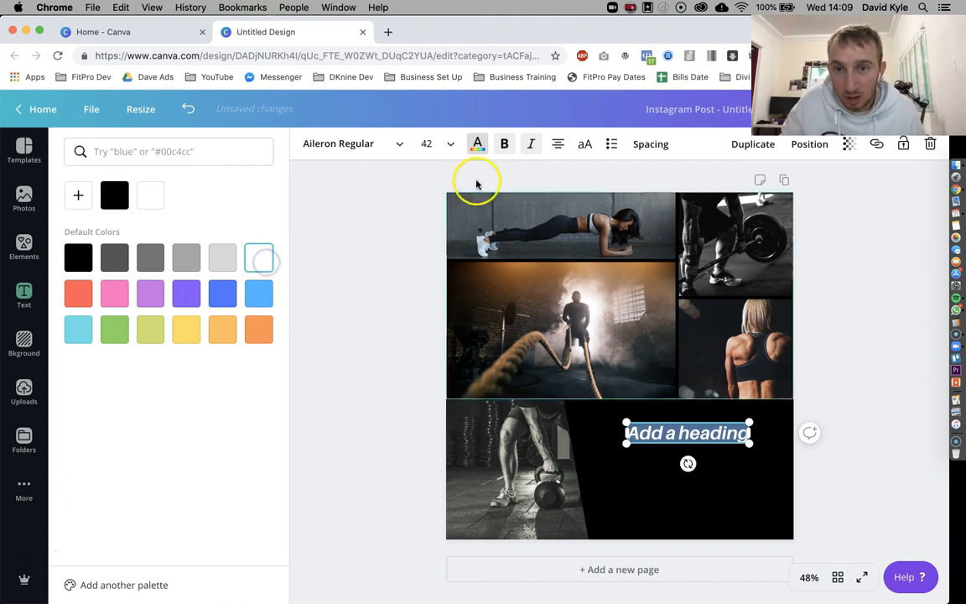
{"action": "left_click", "coordinate": [380, 145]}
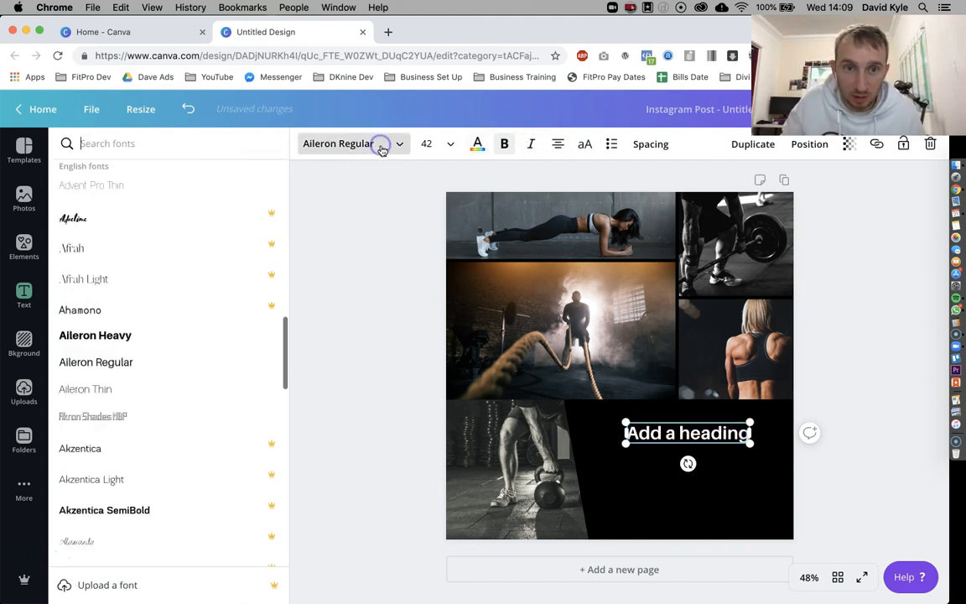
{"action": "left_click", "coordinate": [385, 212]}
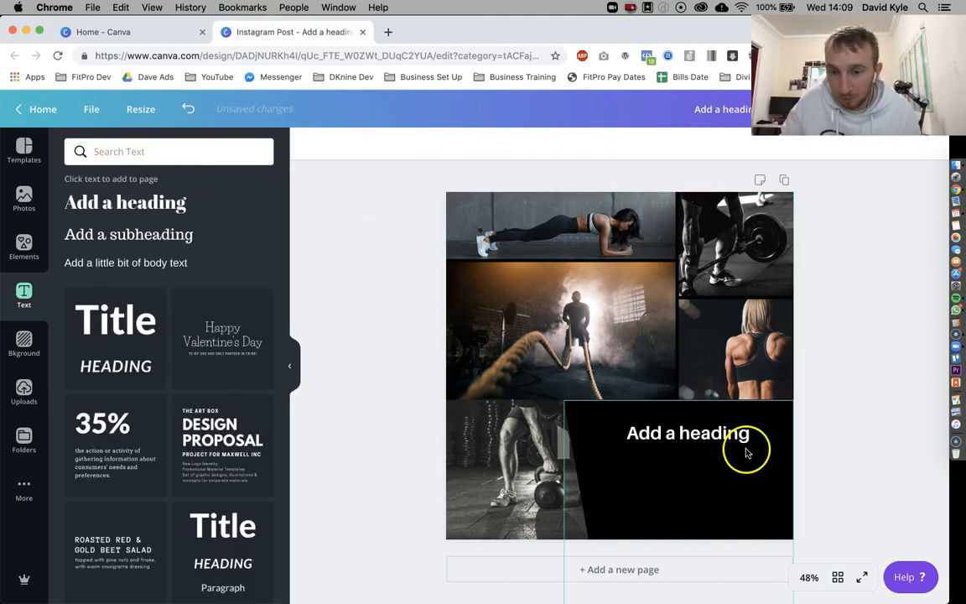
- Replace the placeholder heading text with "Fitness People Of Cardiff"
{"action": "double_click", "coordinate": [721, 436]}
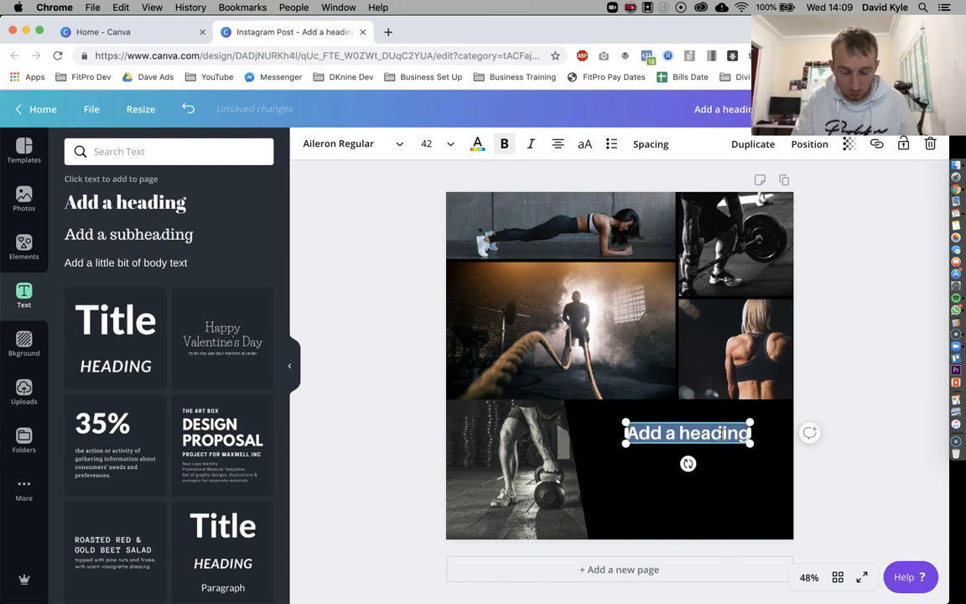
{"action": "type", "text": "Fitn"}
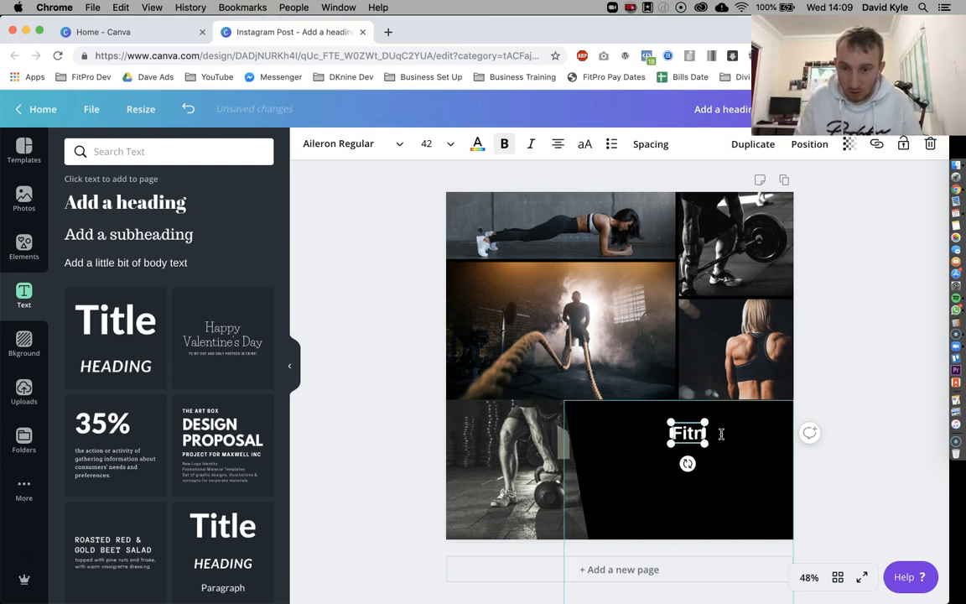
{"action": "type", "text": "ess People O"}
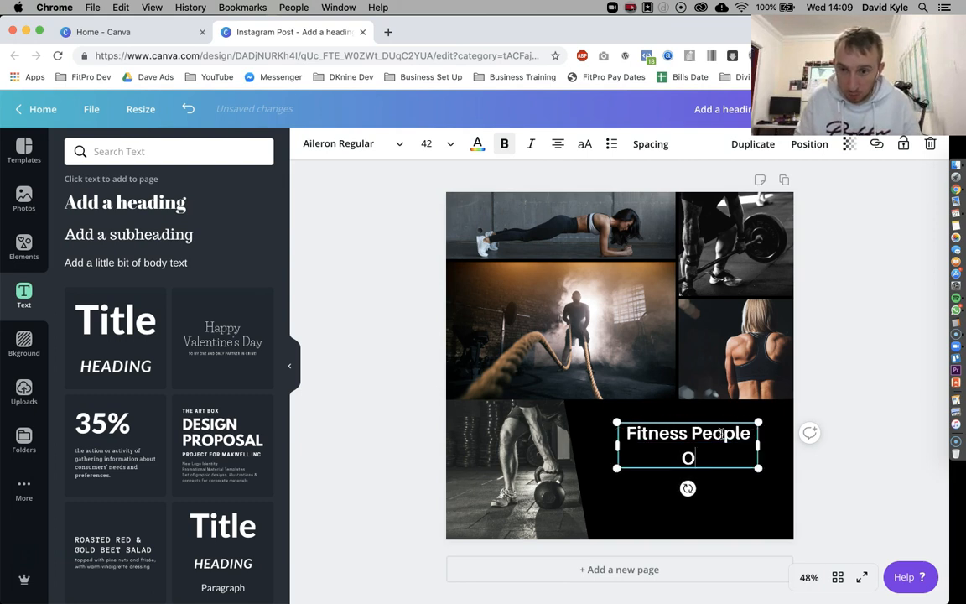
{"action": "type", "text": "f Cardiff"}
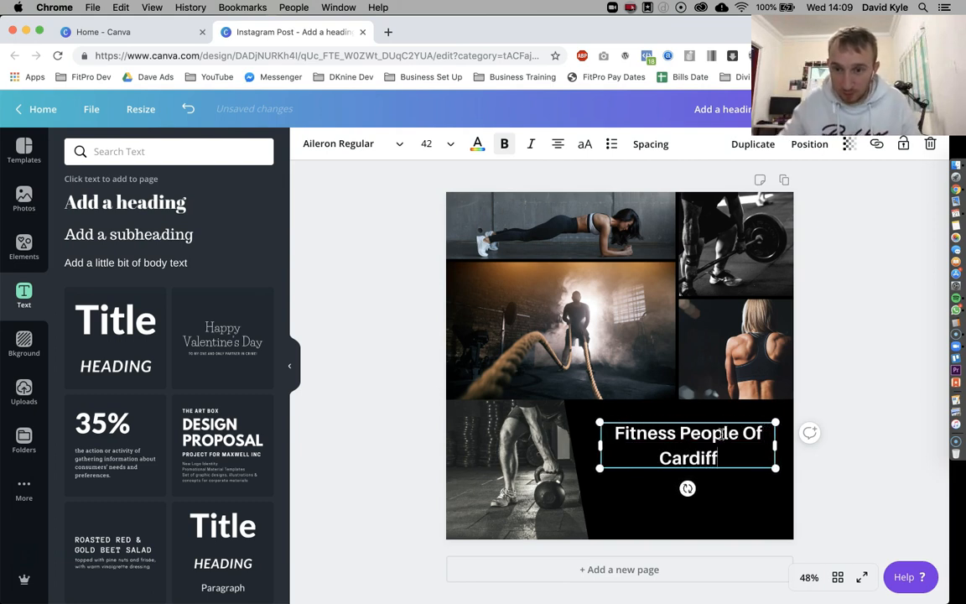
{"action": "left_click", "coordinate": [933, 381]}
- Delete "Cardiff" from the heading and widen its text box to about 497 so the remaining words fit on one line
{"action": "left_click_drag", "start_coordinate": [707, 435], "coordinate": [658, 449]}
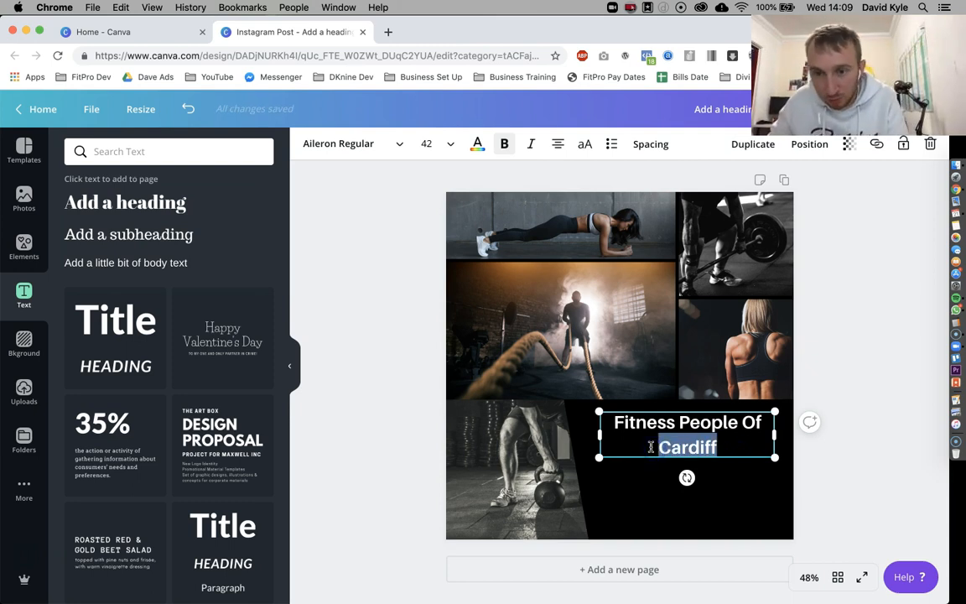
{"action": "key", "text": "BackSpace"}
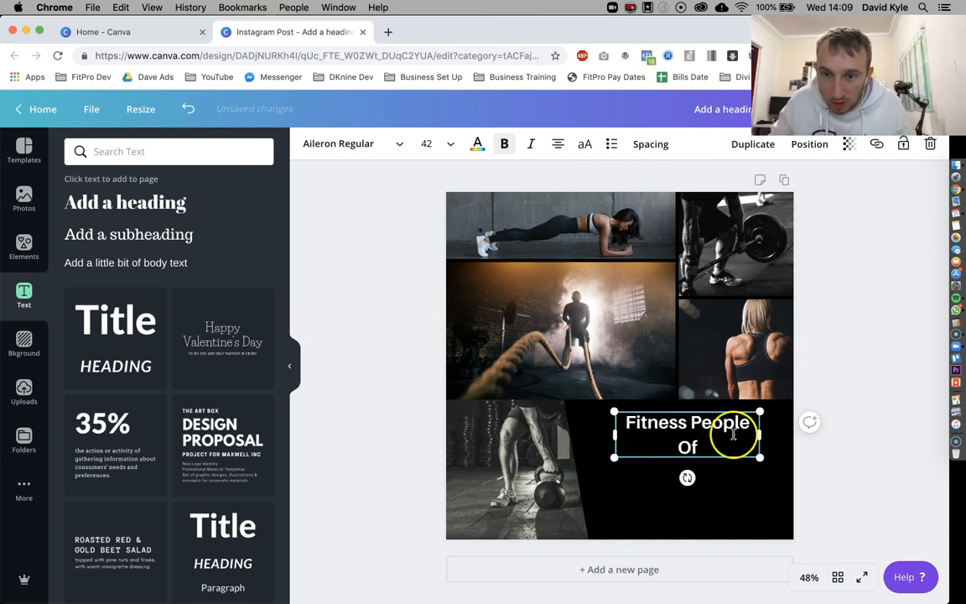
{"action": "left_click_drag", "start_coordinate": [619, 432], "coordinate": [600, 430]}
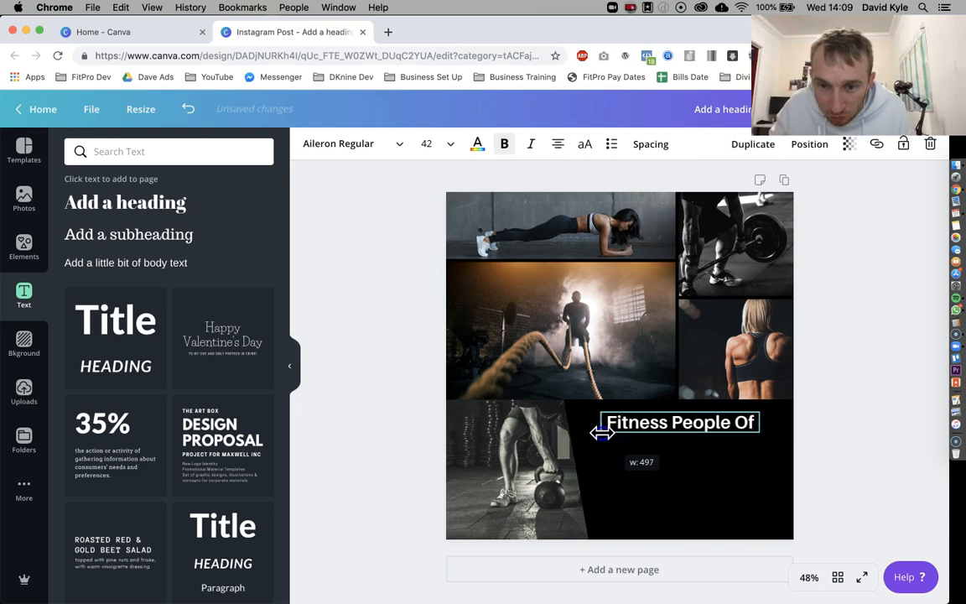
- Shift the "Fitness People Of" heading slightly right within the black area
{"action": "left_click", "coordinate": [854, 350]}
{"action": "left_click", "coordinate": [677, 424]}
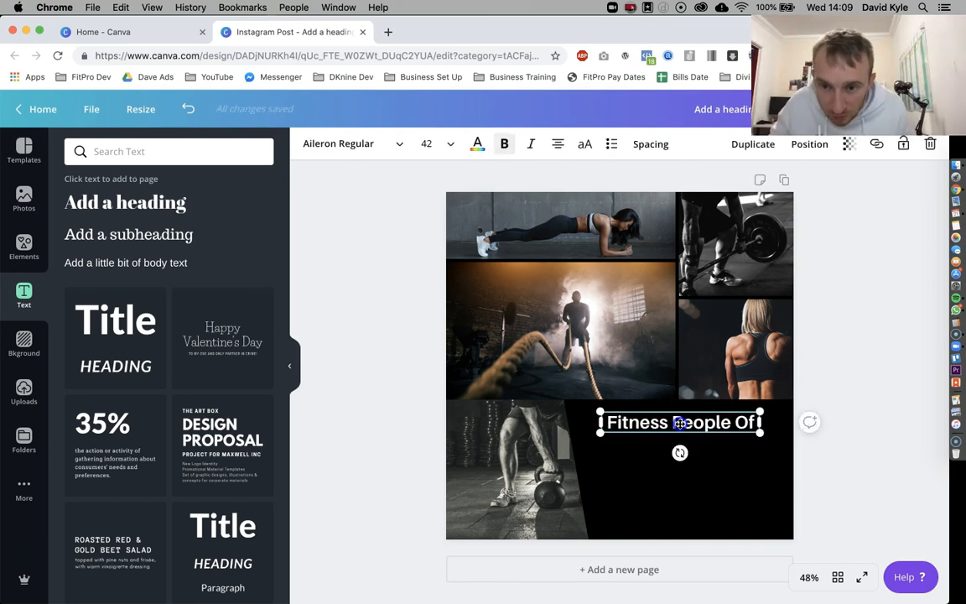
{"action": "left_click", "coordinate": [895, 323]}
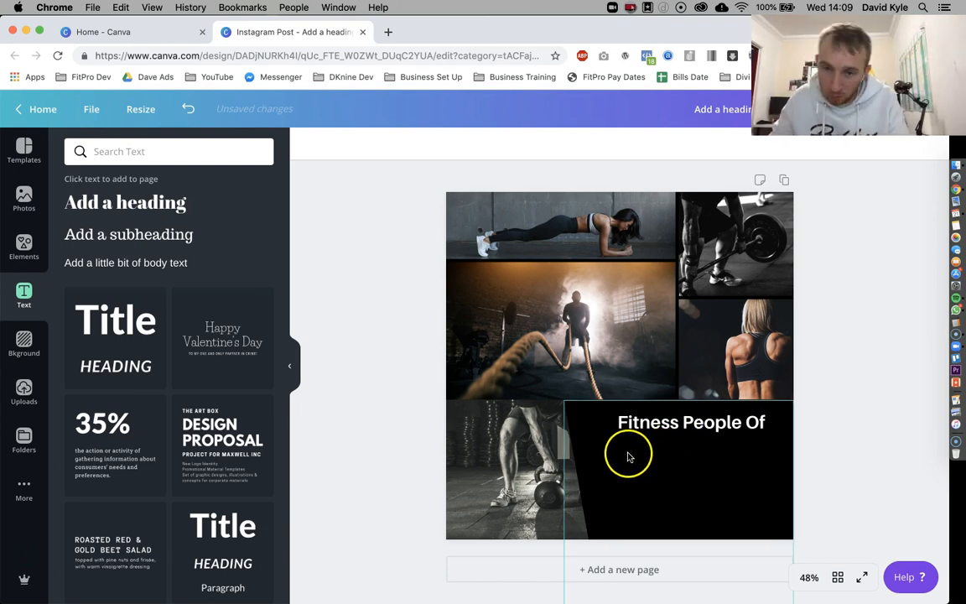
- Add a plain square shape to the design
{"action": "left_click", "coordinate": [25, 242]}
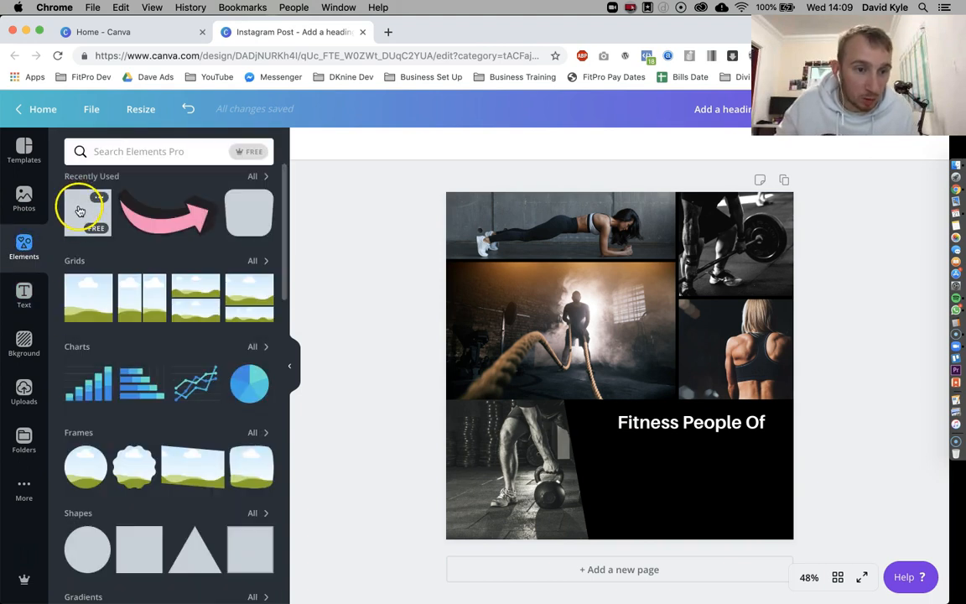
{"action": "scroll", "coordinate": [173, 352], "scroll_direction": "down", "scroll_amount": 5}
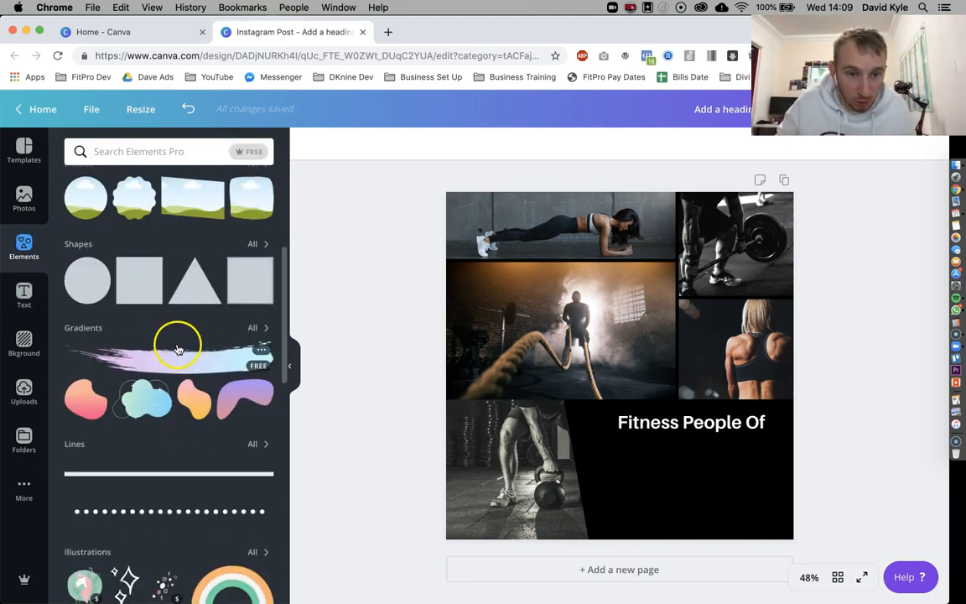
{"action": "scroll", "coordinate": [177, 349], "scroll_direction": "up", "scroll_amount": 2}
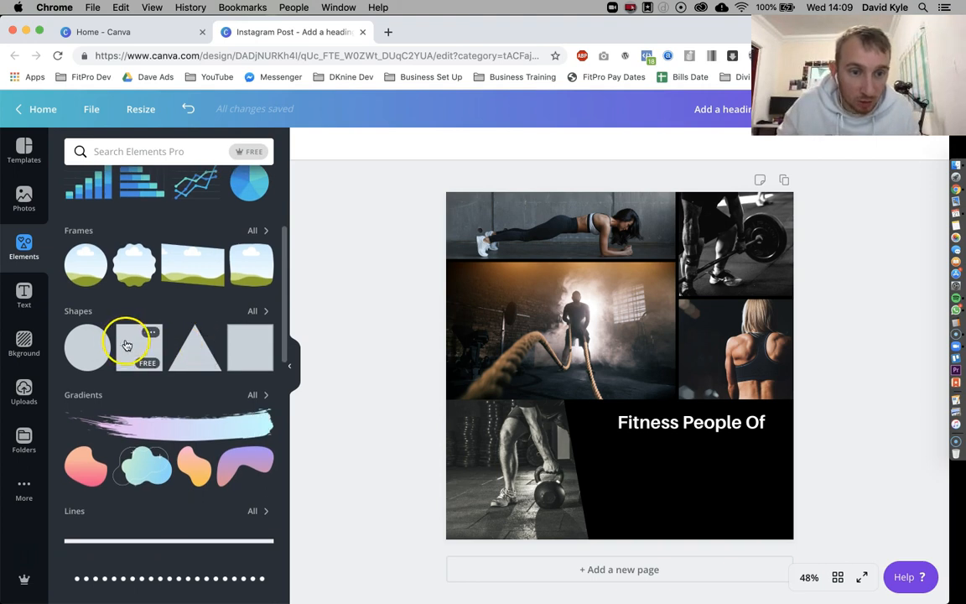
{"action": "left_click", "coordinate": [132, 344]}
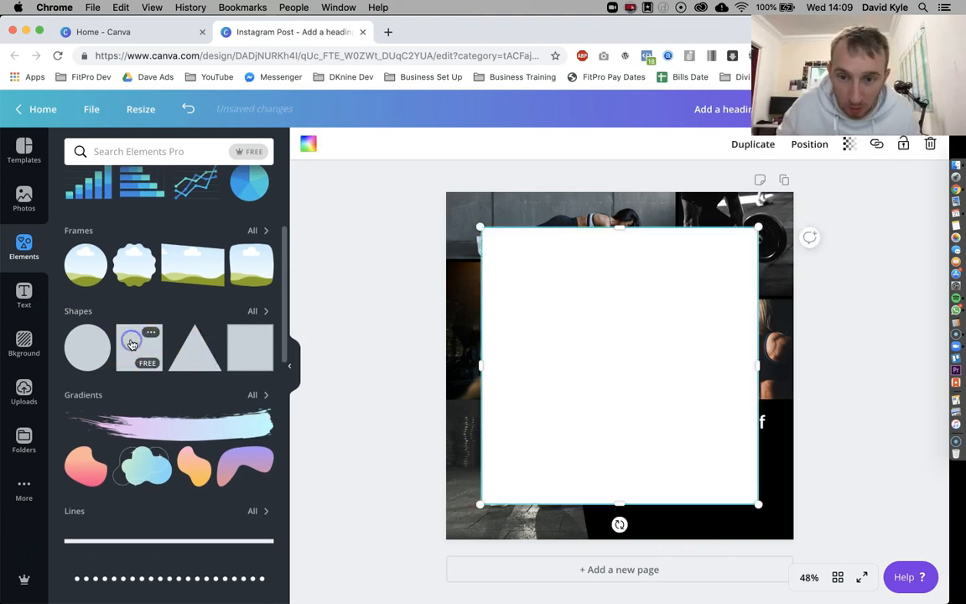
- Reshape the white square into a thin horizontal bar and place it just below the "Fitness People Of" heading
{"action": "left_click", "coordinate": [311, 144]}
{"action": "left_click_drag", "start_coordinate": [618, 228], "coordinate": [611, 467]}
{"action": "left_click_drag", "start_coordinate": [480, 486], "coordinate": [599, 486]}
{"action": "left_click_drag", "start_coordinate": [683, 507], "coordinate": [688, 449]}
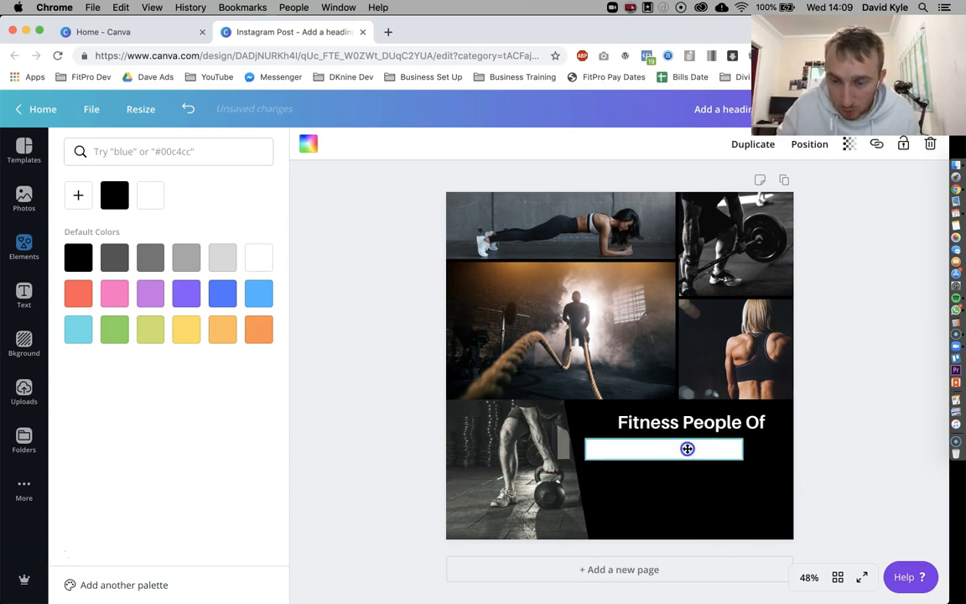
{"action": "left_click", "coordinate": [852, 408]}
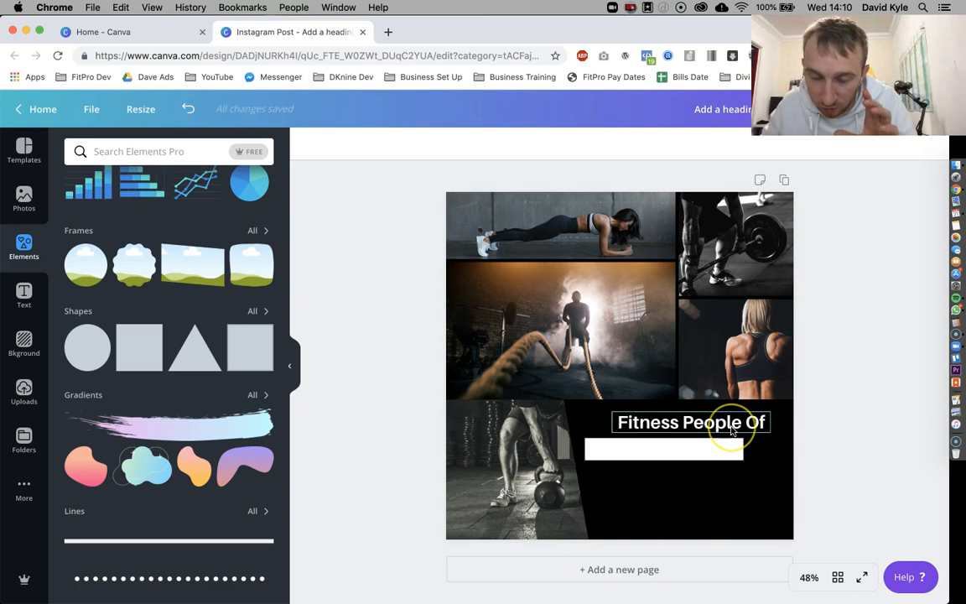
- Duplicate the "Fitness People Of" heading and place the copy over the white bar
{"action": "left_click", "coordinate": [24, 293]}
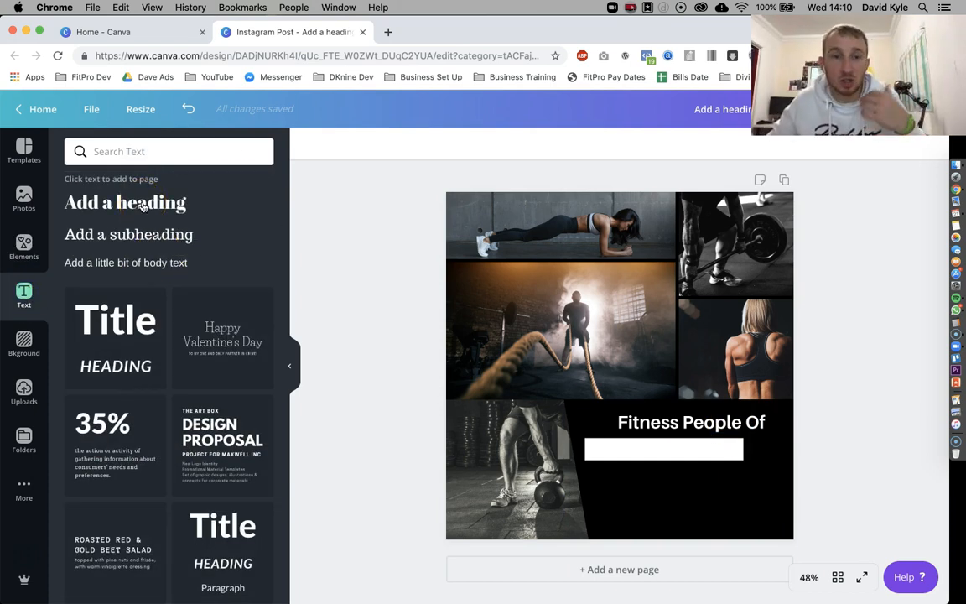
{"action": "left_click", "coordinate": [682, 423]}
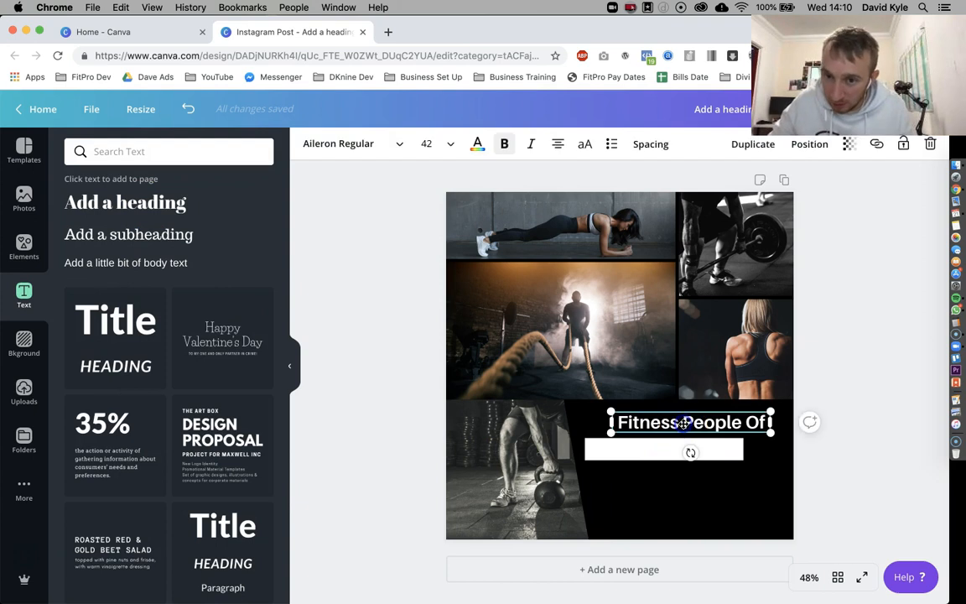
{"action": "left_click", "coordinate": [753, 145]}
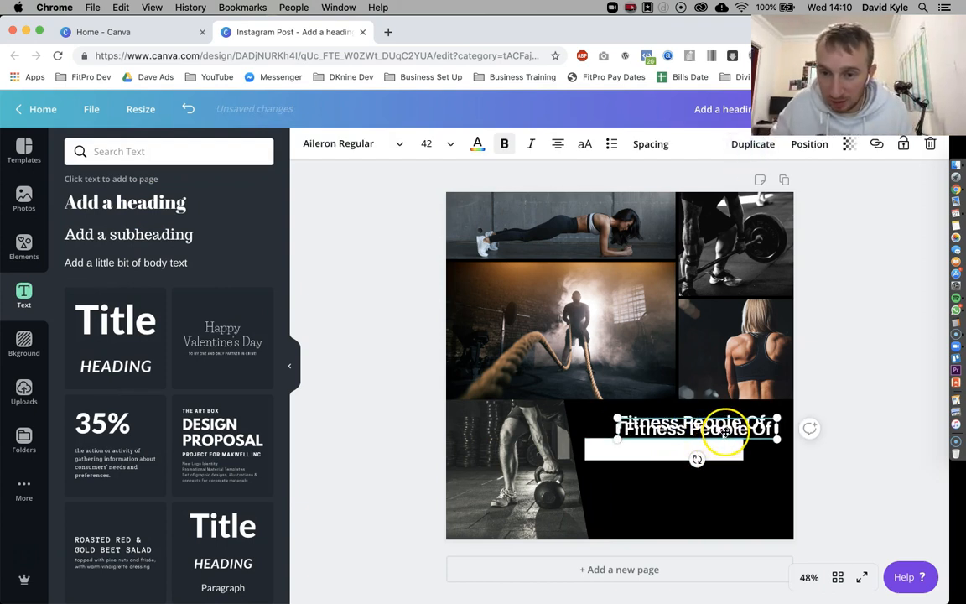
{"action": "left_click_drag", "start_coordinate": [725, 429], "coordinate": [694, 450]}
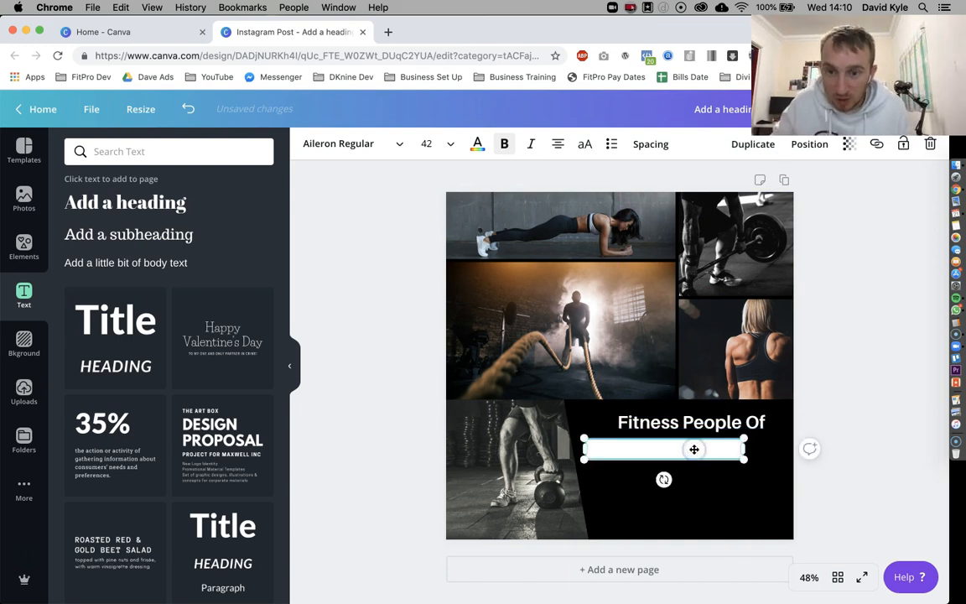
- Recolour the copied heading text on the white bar black
{"action": "triple_click", "coordinate": [695, 450]}
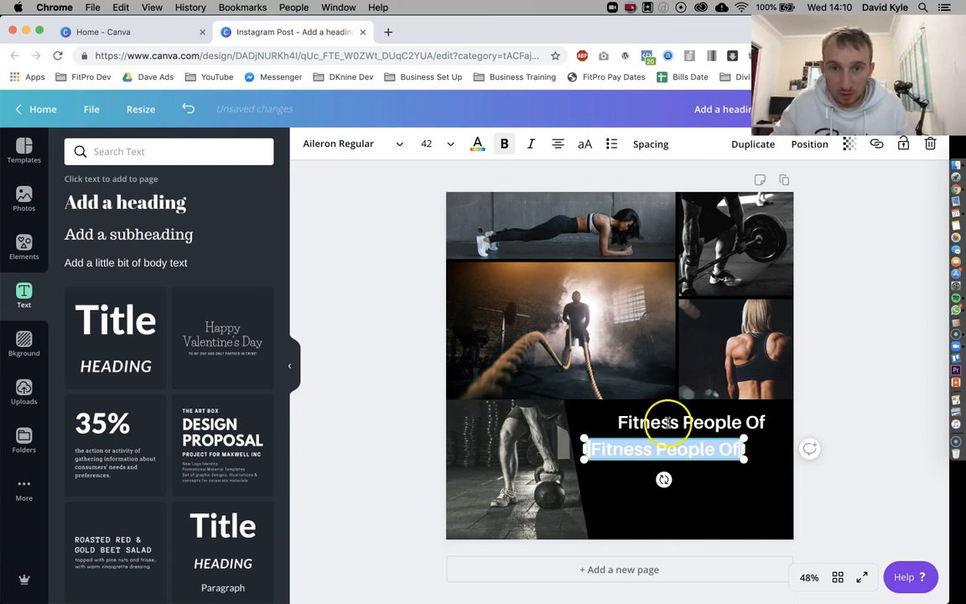
{"action": "left_click", "coordinate": [477, 143]}
{"action": "left_click", "coordinate": [111, 195]}
{"action": "left_click", "coordinate": [903, 441]}
- Replace the copied heading text on the white bar with "Cardiff..."
{"action": "left_click", "coordinate": [691, 452]}
{"action": "left_click", "coordinate": [692, 451]}
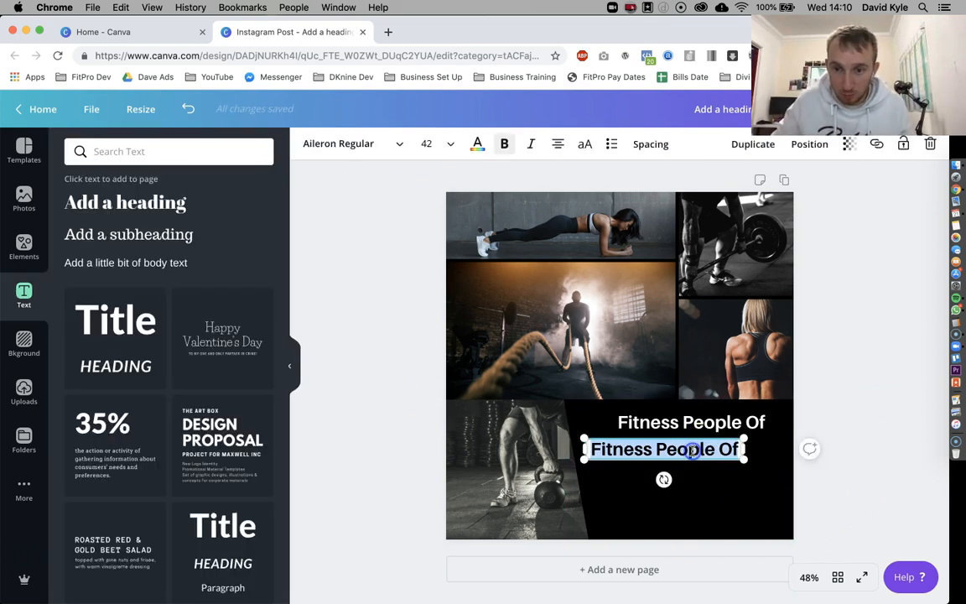
{"action": "type", "text": "Cardiff..."}
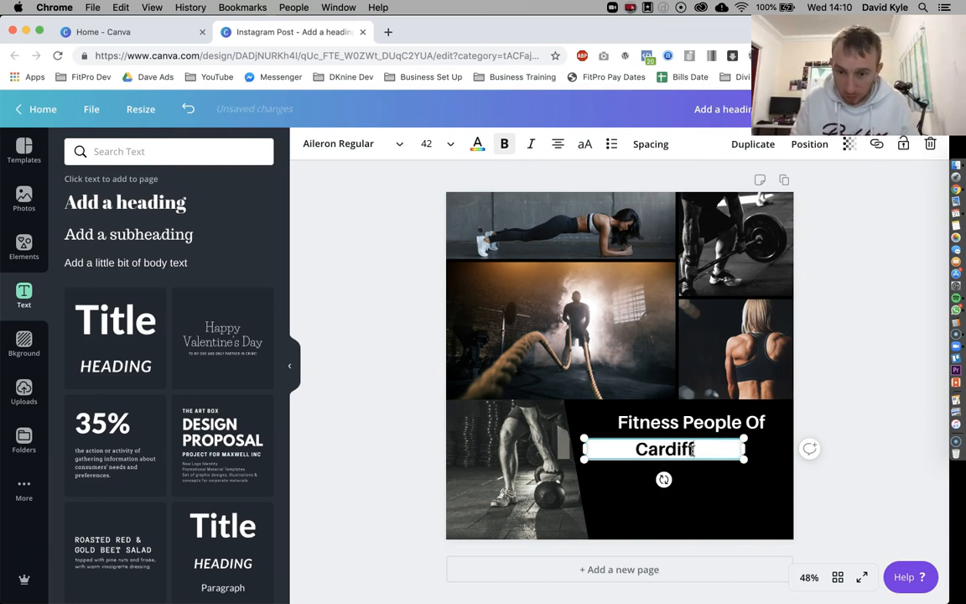
{"action": "left_click", "coordinate": [877, 350]}
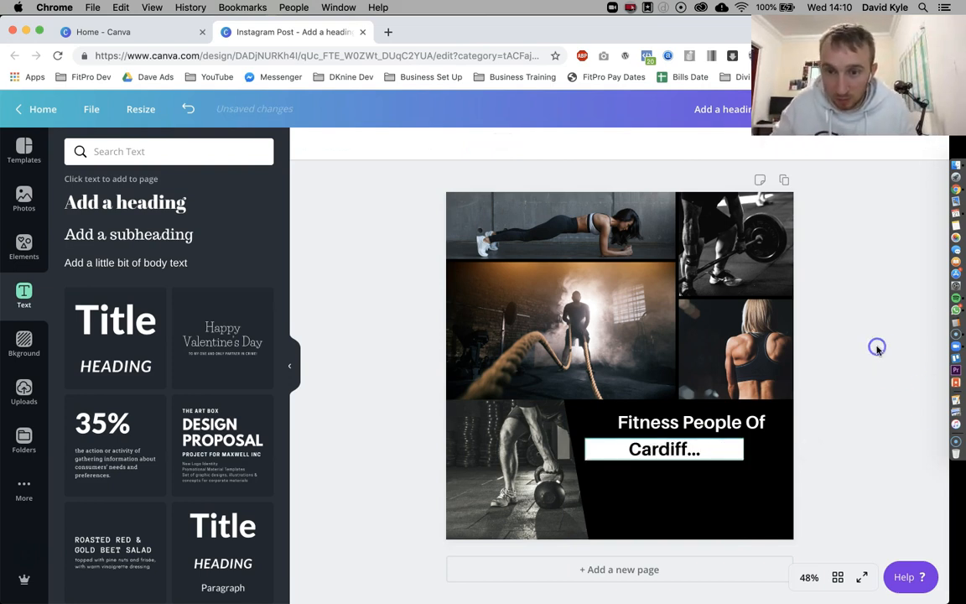
- Change the "Cardiff..." text on the white bar to uppercase
{"action": "double_click", "coordinate": [659, 449]}
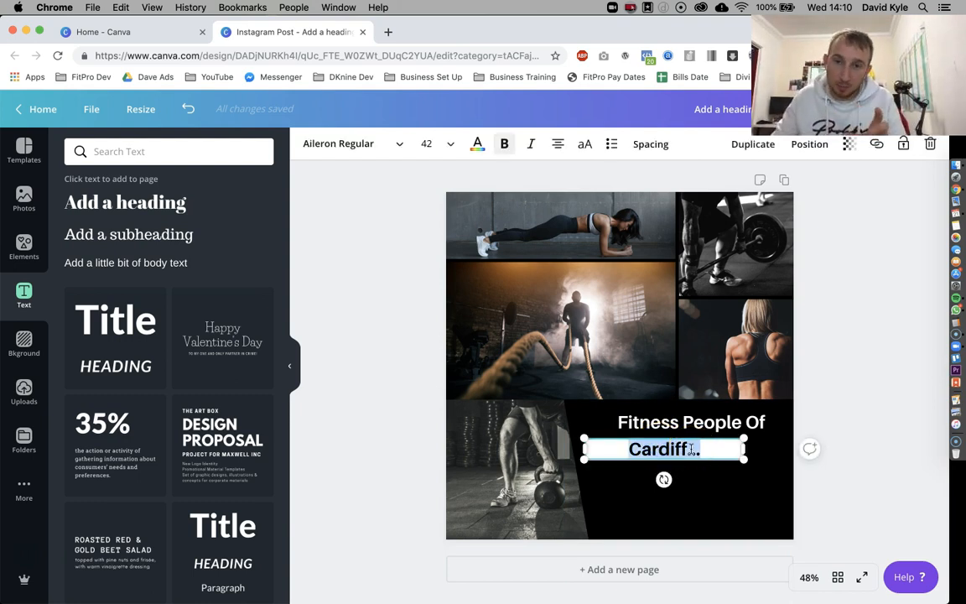
{"action": "left_click", "coordinate": [584, 145]}
{"action": "left_click", "coordinate": [879, 350]}
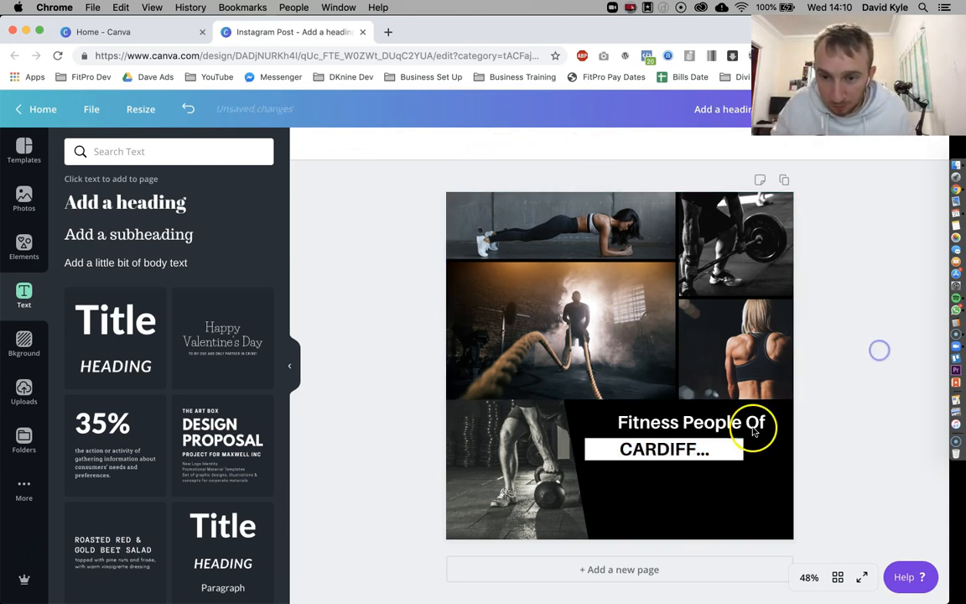
- Left-align the "CARDIFF..." text within its text box
{"action": "left_click", "coordinate": [677, 449]}
{"action": "left_click", "coordinate": [557, 144]}
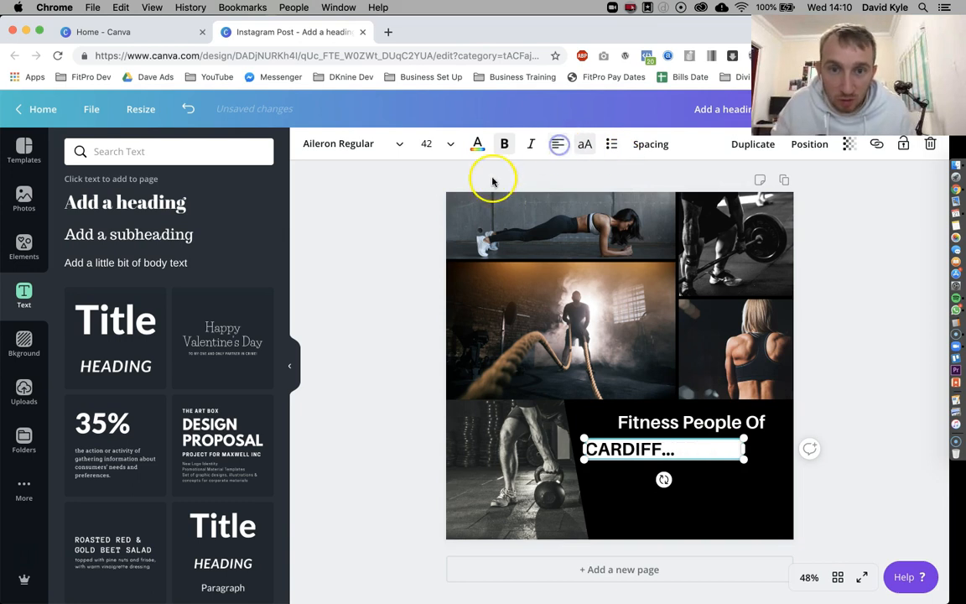
{"action": "left_click", "coordinate": [561, 147]}
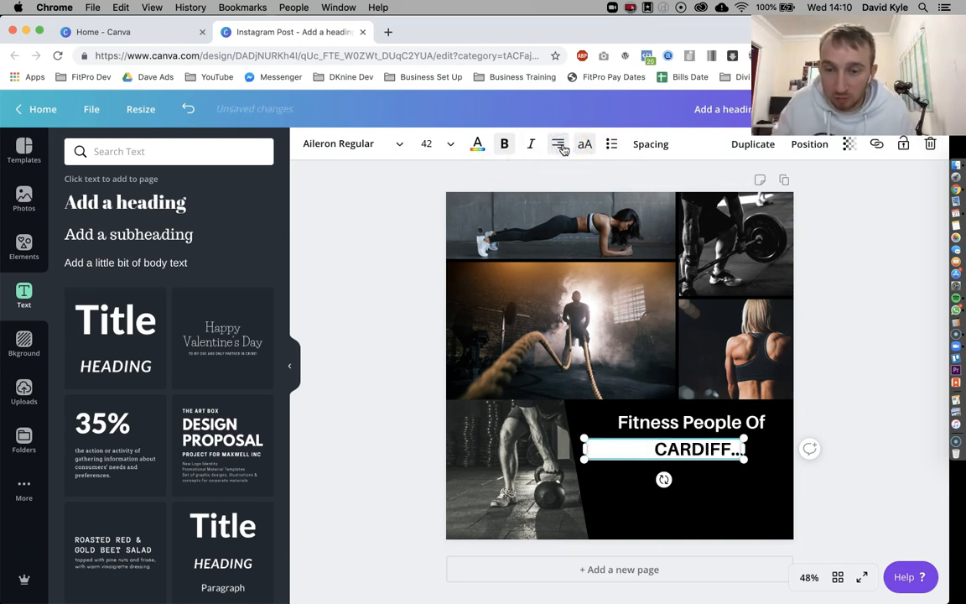
{"action": "left_click", "coordinate": [560, 146]}
{"action": "left_click", "coordinate": [560, 146]}
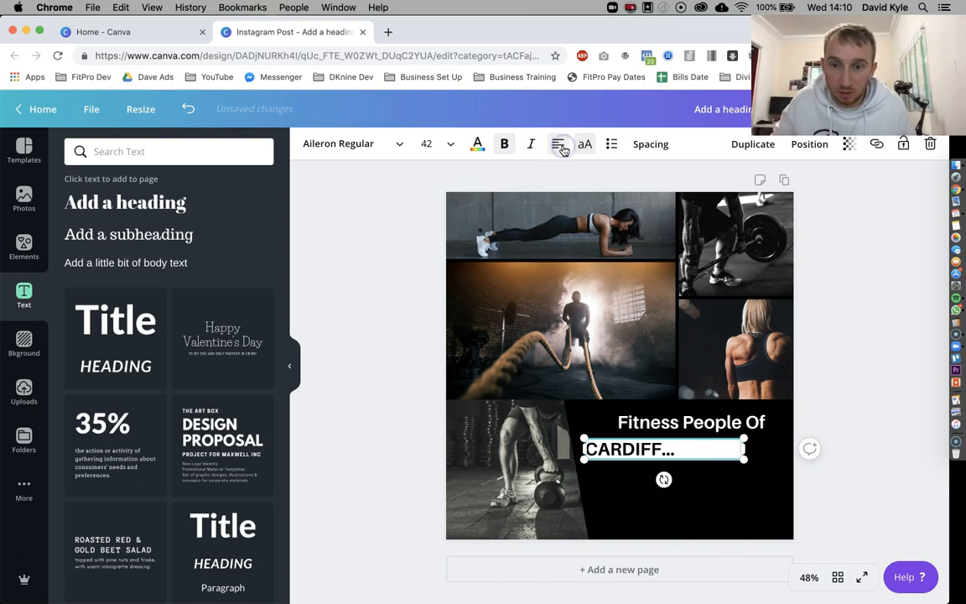
{"action": "left_click", "coordinate": [848, 257]}
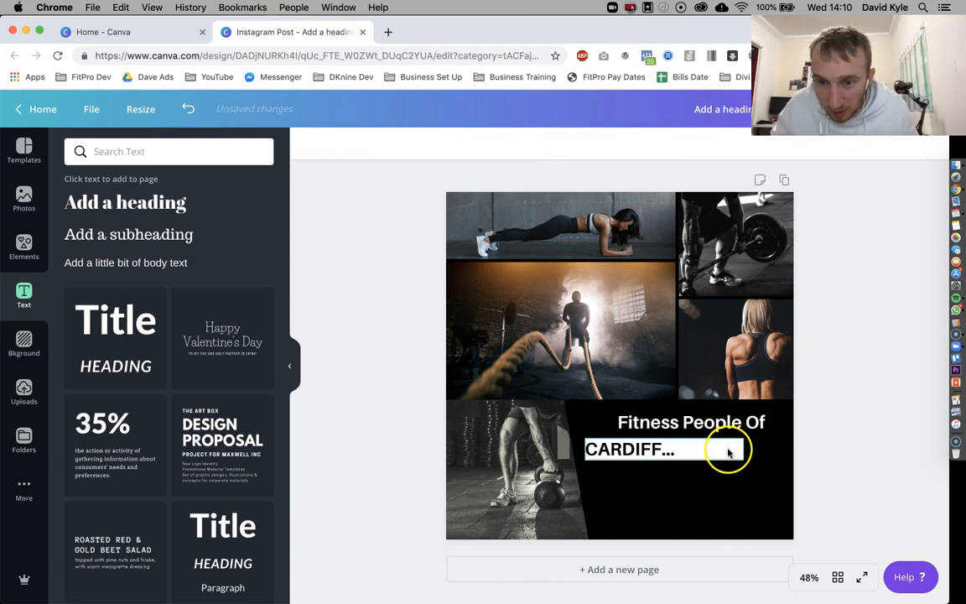
- Narrow the "CARDIFF..." text box and the white bar behind it to fit the word closely
{"action": "left_click", "coordinate": [728, 449]}
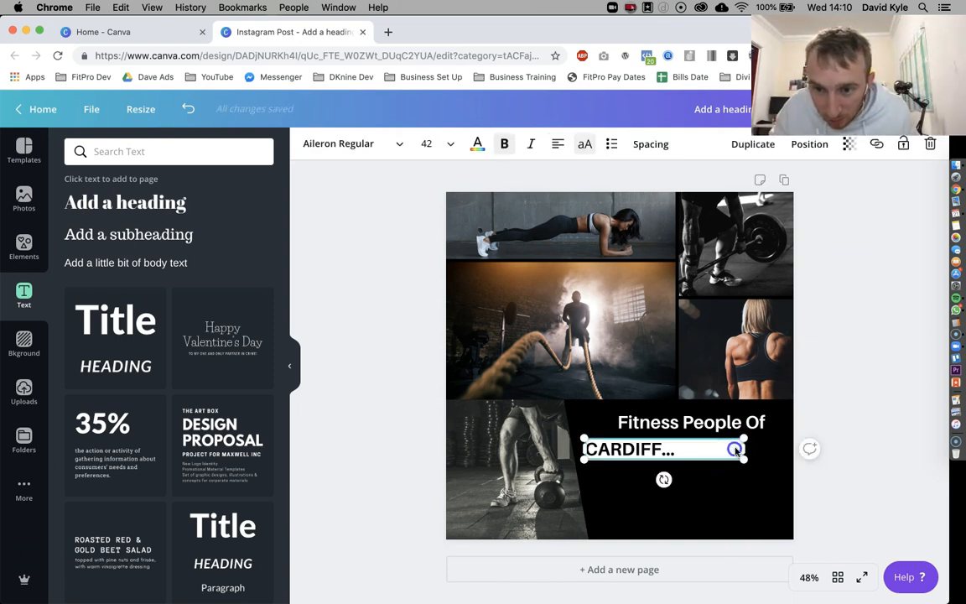
{"action": "left_click_drag", "start_coordinate": [744, 449], "coordinate": [684, 449]}
{"action": "left_click", "coordinate": [716, 450]}
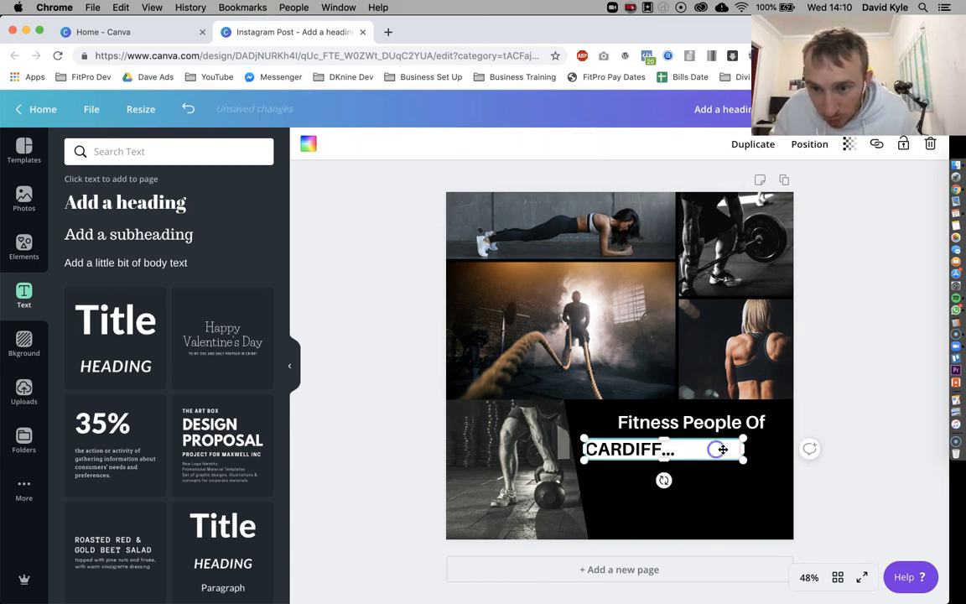
{"action": "left_click", "coordinate": [741, 451]}
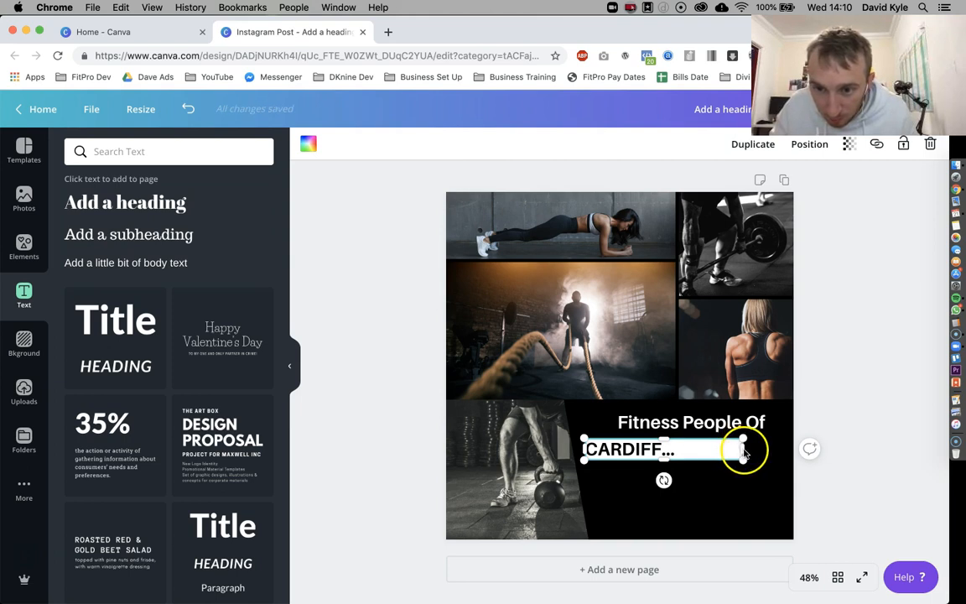
{"action": "left_click", "coordinate": [810, 431]}
{"action": "left_click", "coordinate": [733, 448]}
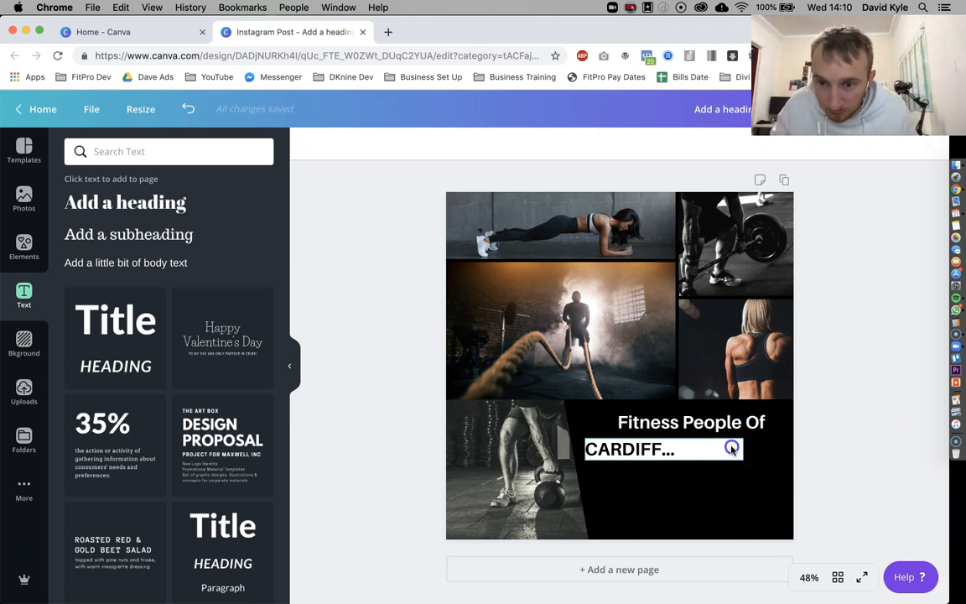
{"action": "left_click_drag", "start_coordinate": [724, 448], "coordinate": [688, 449]}
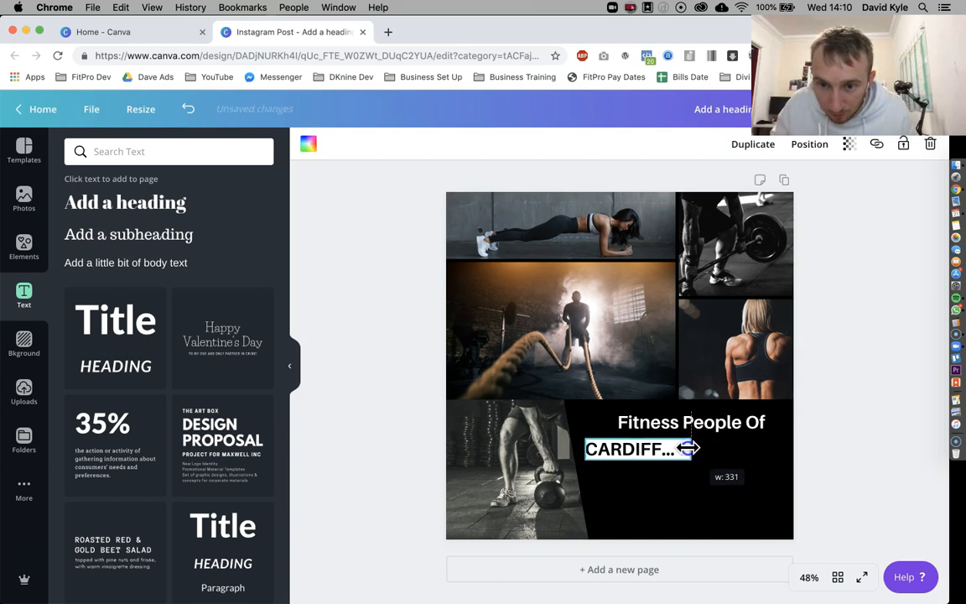
{"action": "left_click", "coordinate": [837, 371]}
- Duplicate the "Fitness People Of" heading and place the copy below the "CARDIFF..." bar
{"action": "left_click", "coordinate": [635, 419]}
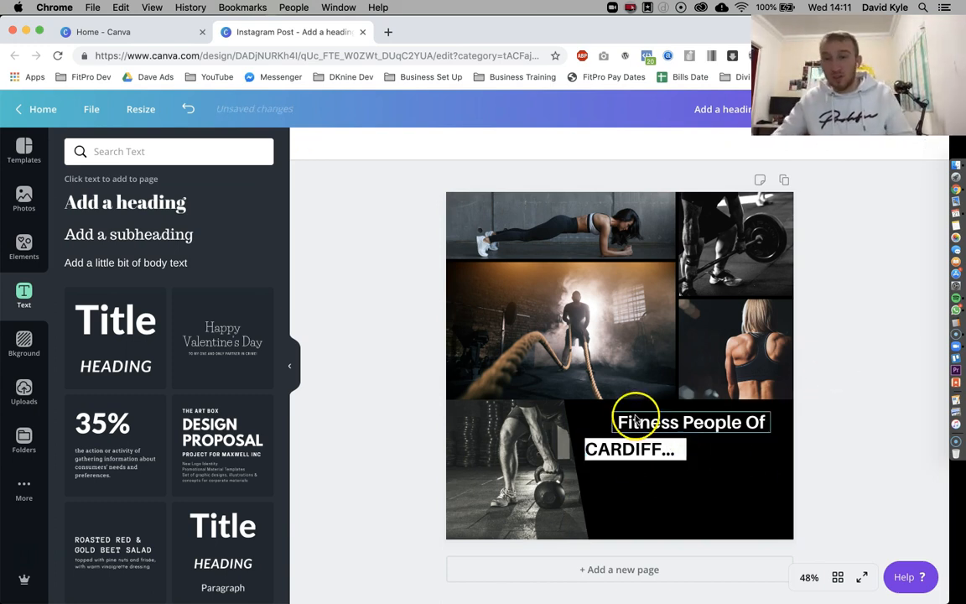
{"action": "left_click", "coordinate": [702, 425]}
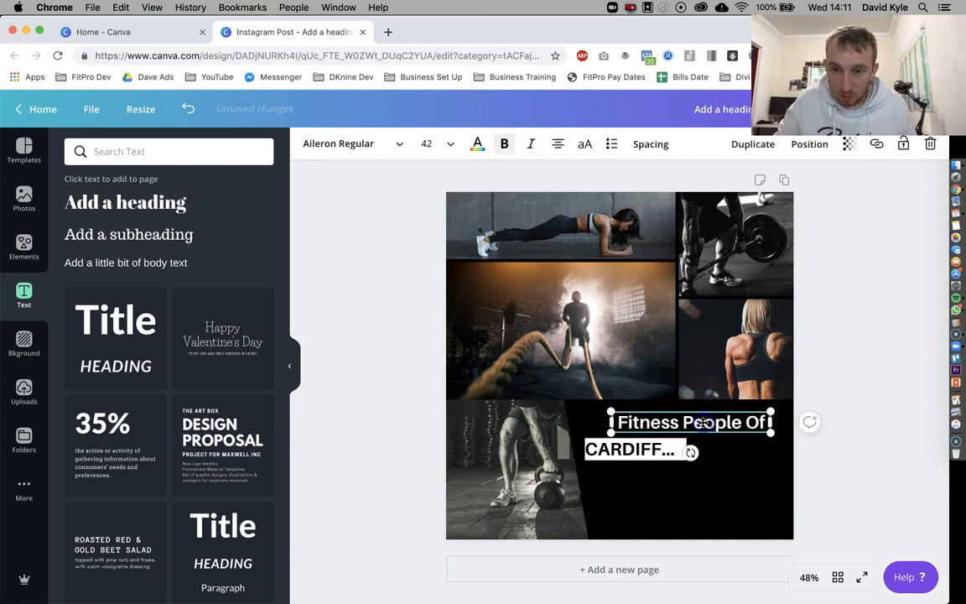
{"action": "left_click", "coordinate": [739, 147]}
{"action": "left_click_drag", "start_coordinate": [732, 429], "coordinate": [726, 481]}
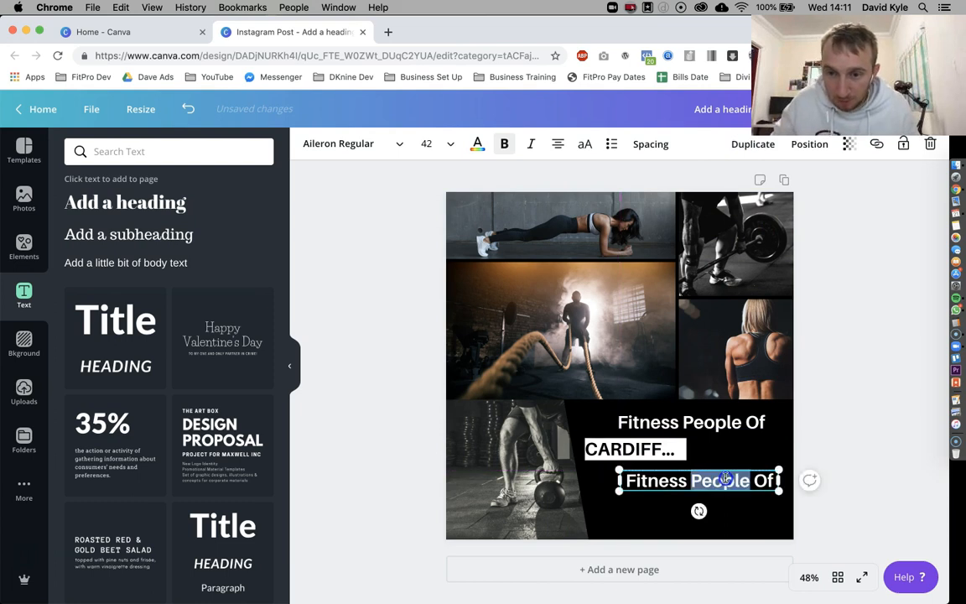
- Replace the copied heading's text with "Take The 7 Day" and line its box up under the "Fitness People Of" heading
{"action": "type", "text": "Take T"}
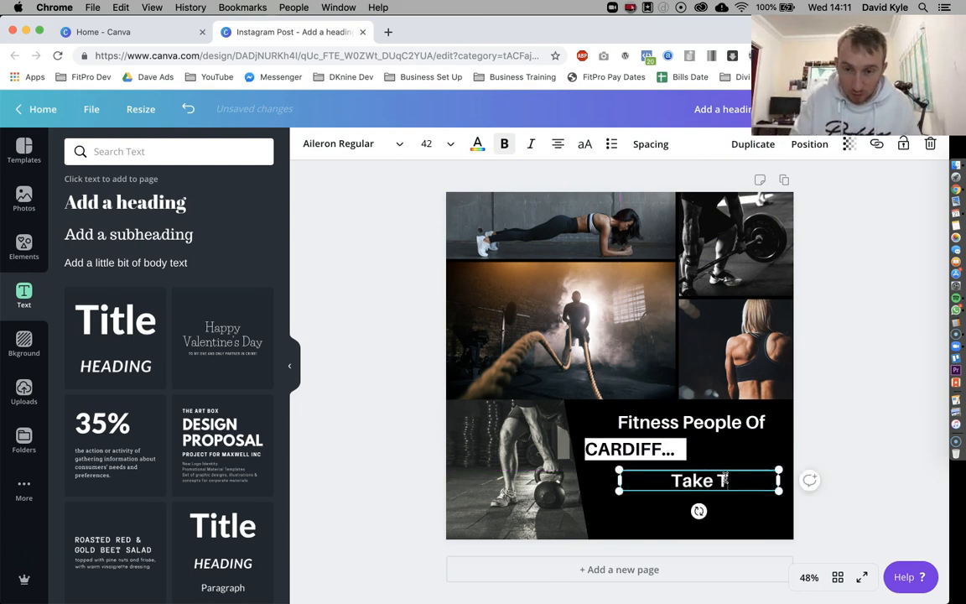
{"action": "key", "text": "BackSpace"}
{"action": "key", "text": "BackSpace"}
{"action": "type", "text": "7 Day"}
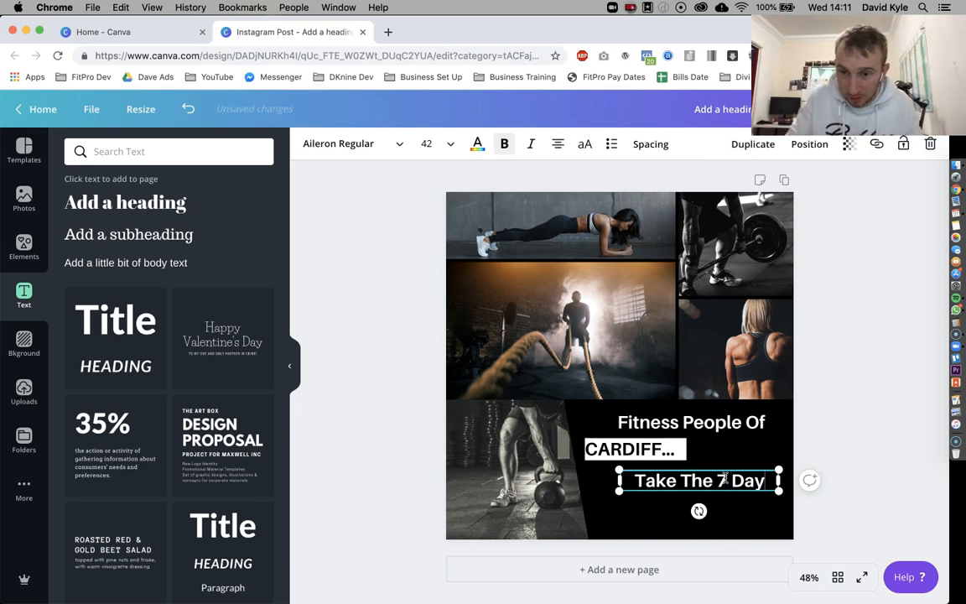
{"action": "left_click", "coordinate": [863, 408]}
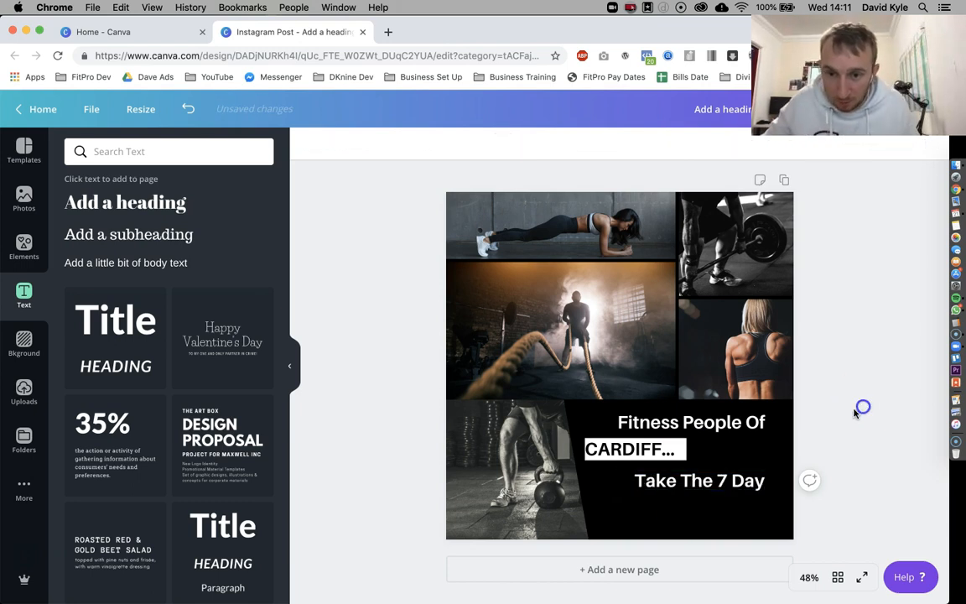
{"action": "left_click", "coordinate": [684, 482]}
{"action": "mouse_move", "coordinate": [685, 481]}
{"action": "left_mouse_down"}
{"action": "mouse_move", "coordinate": [665, 480]}
{"action": "mouse_move", "coordinate": [680, 481]}
{"action": "left_mouse_up"}
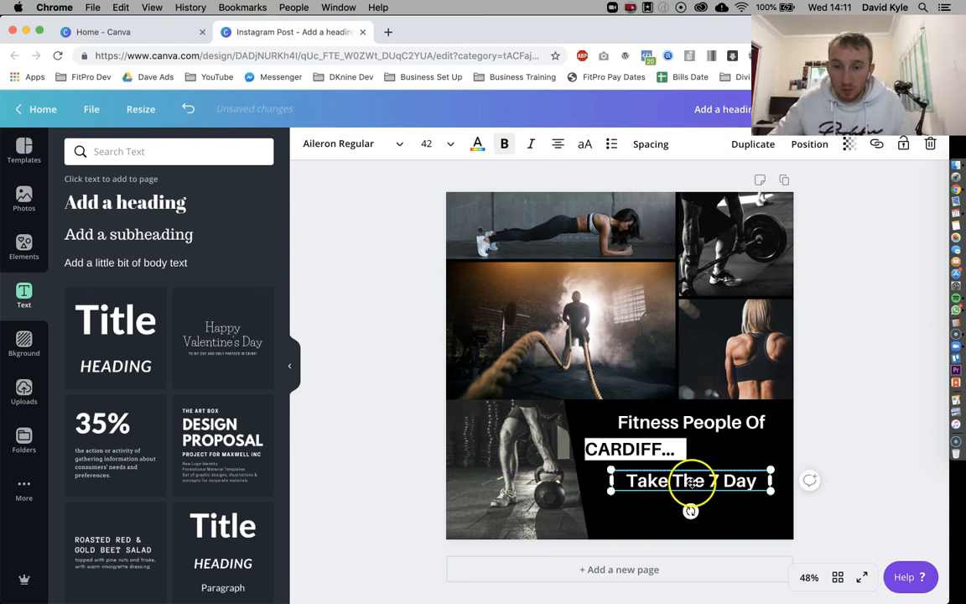
- Left-align the "Take The 7 Day" and "Fitness People Of" headings
{"action": "double_click", "coordinate": [691, 480]}
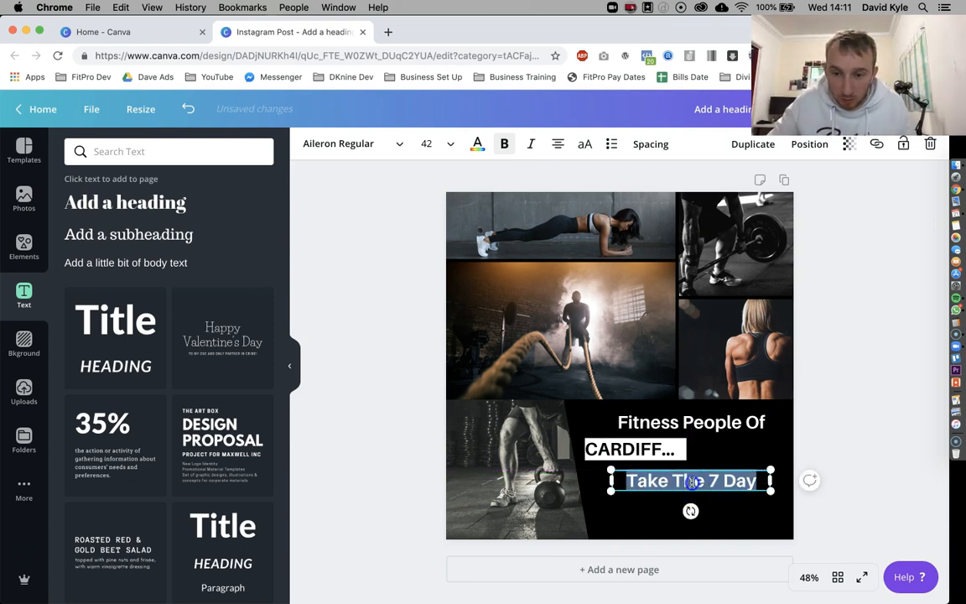
{"action": "left_click", "coordinate": [558, 144]}
{"action": "double_click", "coordinate": [701, 423]}
{"action": "left_click", "coordinate": [557, 144]}
{"action": "left_click", "coordinate": [861, 262]}
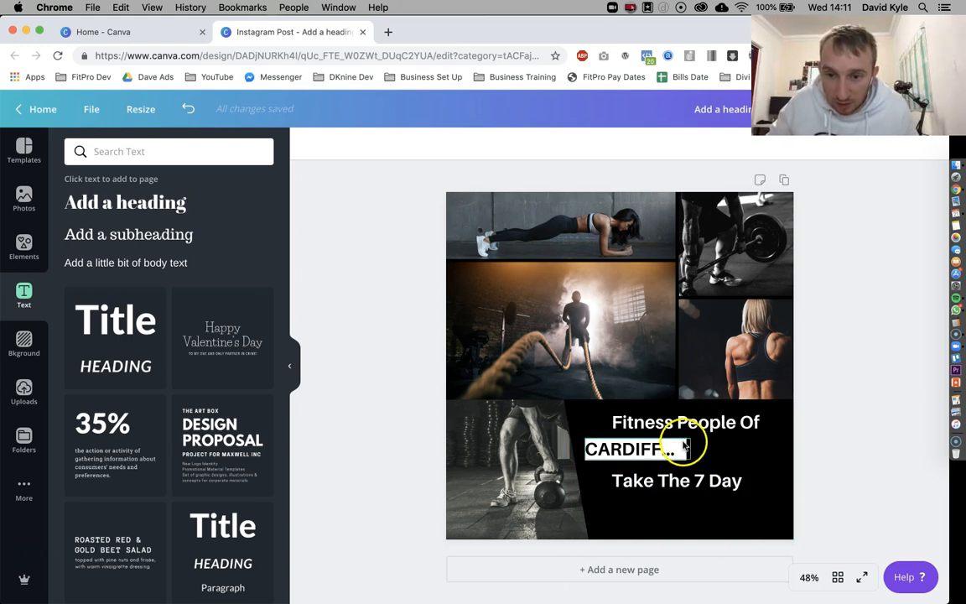
- Duplicate the "CARDIFF..." text and place the copy directly beneath "Take The 7 Day"
{"action": "left_click", "coordinate": [687, 446]}
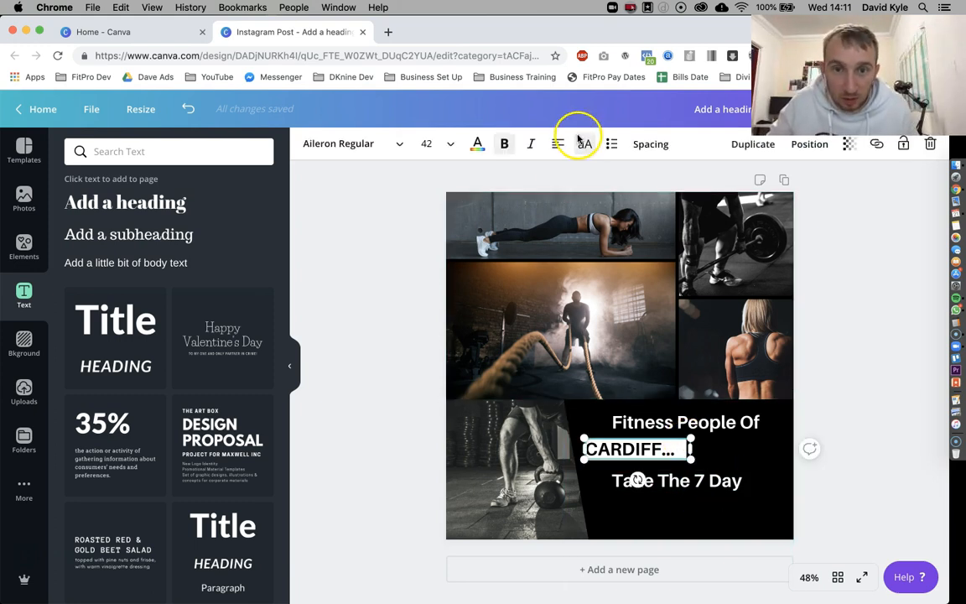
{"action": "left_click", "coordinate": [753, 144]}
{"action": "left_click_drag", "start_coordinate": [665, 455], "coordinate": [679, 505]}
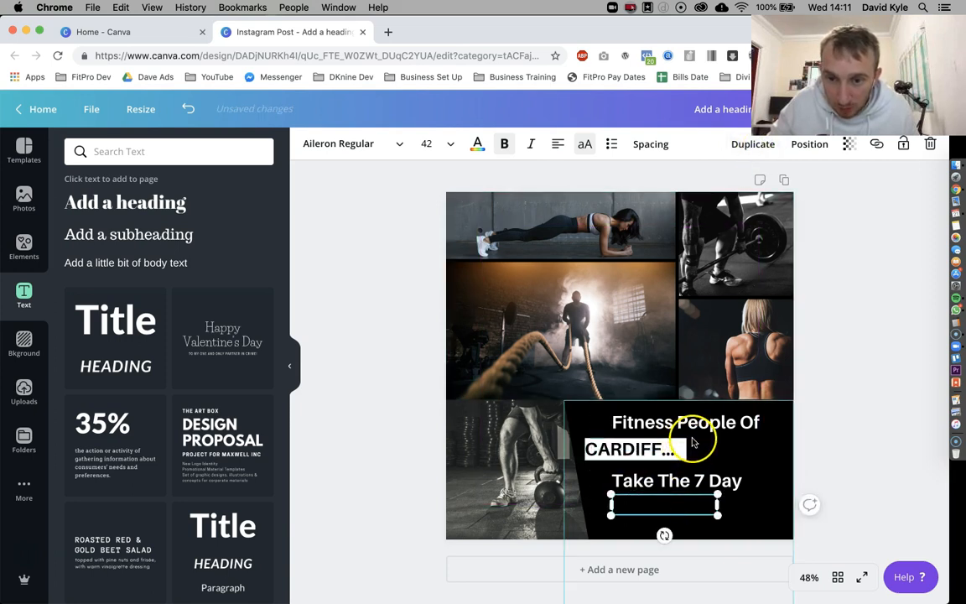
- Duplicate the white bar behind "CARDIFF..." and place the copy beneath "Take The 7 Day", keeping the original text on its bar
{"action": "left_click_drag", "start_coordinate": [668, 449], "coordinate": [668, 443]}
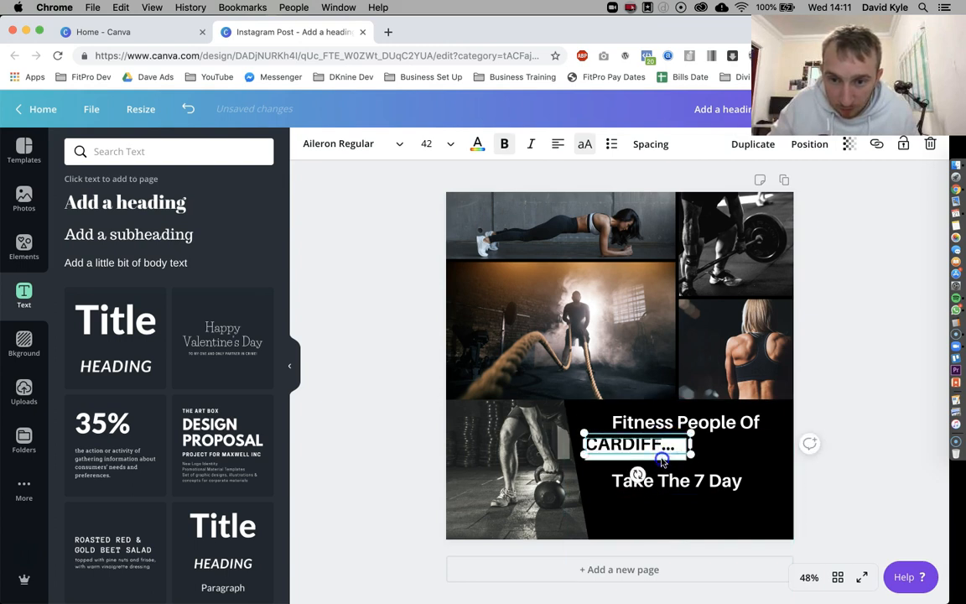
{"action": "left_click", "coordinate": [646, 457]}
{"action": "left_click", "coordinate": [753, 144]}
{"action": "left_click_drag", "start_coordinate": [640, 455], "coordinate": [660, 504]}
{"action": "left_click_drag", "start_coordinate": [646, 445], "coordinate": [648, 452]}
{"action": "left_click", "coordinate": [856, 425]}
- Send the lower white bar backward so it sits behind the copied "CARDIFF..." text
{"action": "left_click", "coordinate": [679, 500]}
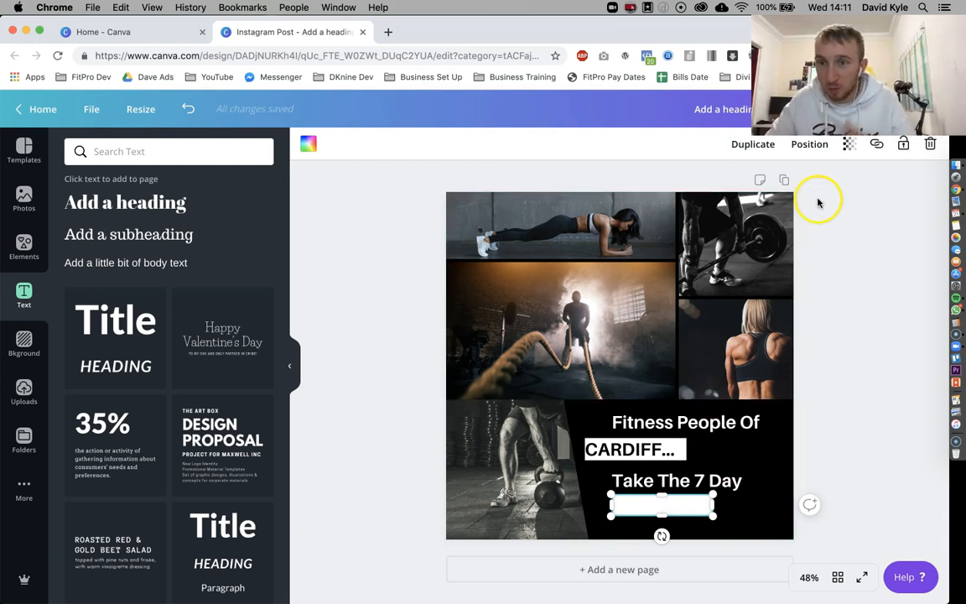
{"action": "left_click", "coordinate": [809, 144]}
{"action": "left_click", "coordinate": [781, 184]}
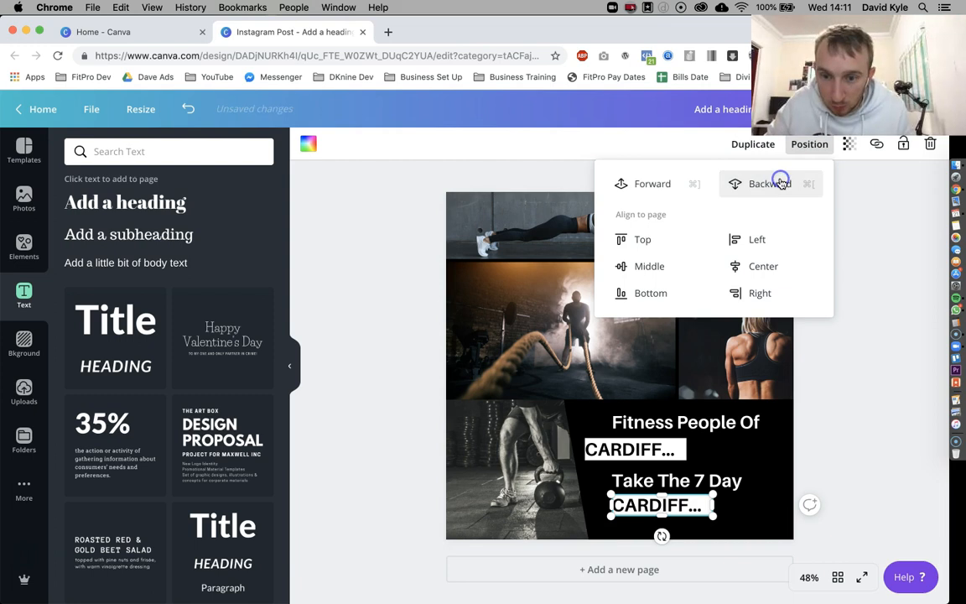
{"action": "left_click", "coordinate": [875, 263]}
- Replace the lower "CARDIFF..." text with "TRAIL TODAY" and widen its text box to fit on one line
{"action": "left_click", "coordinate": [657, 505]}
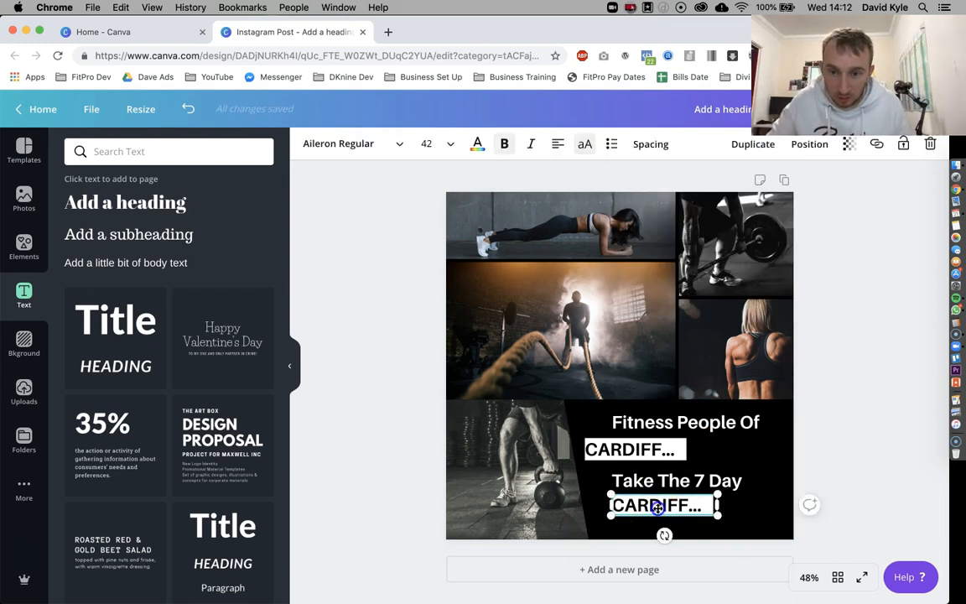
{"action": "left_click", "coordinate": [656, 507]}
{"action": "type", "text": "TRAI"}
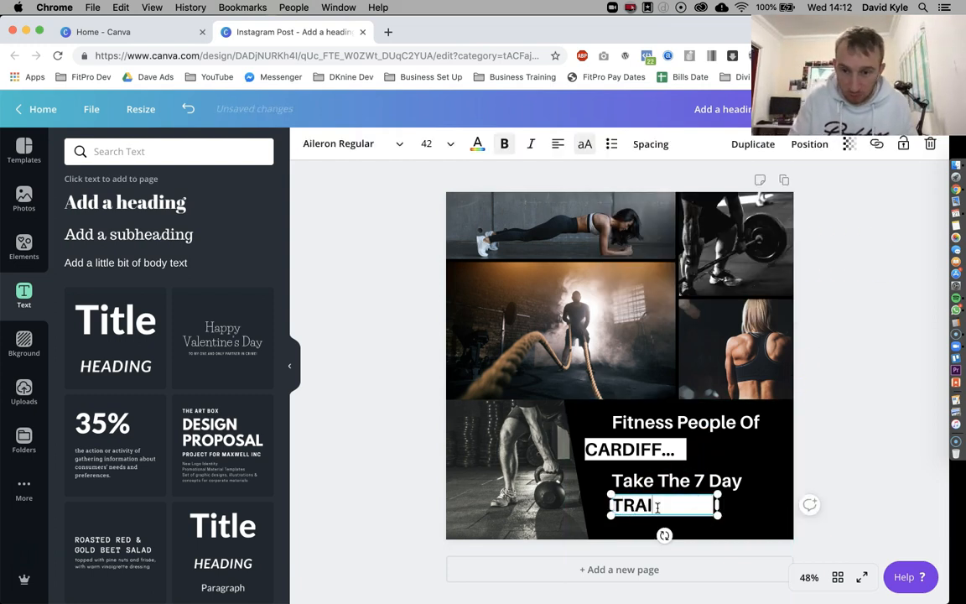
{"action": "type", "text": "L TODA"}
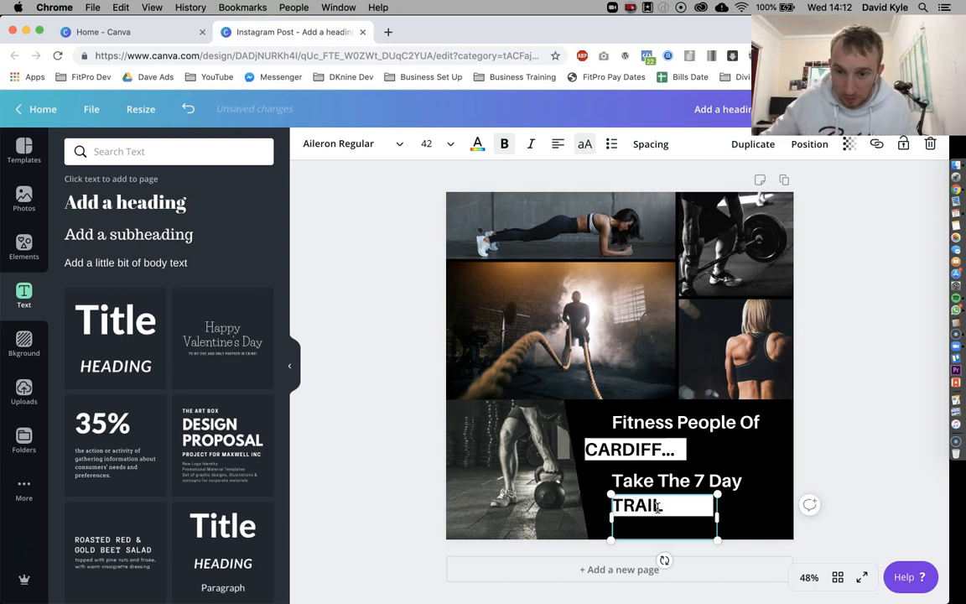
{"action": "left_click", "coordinate": [664, 516]}
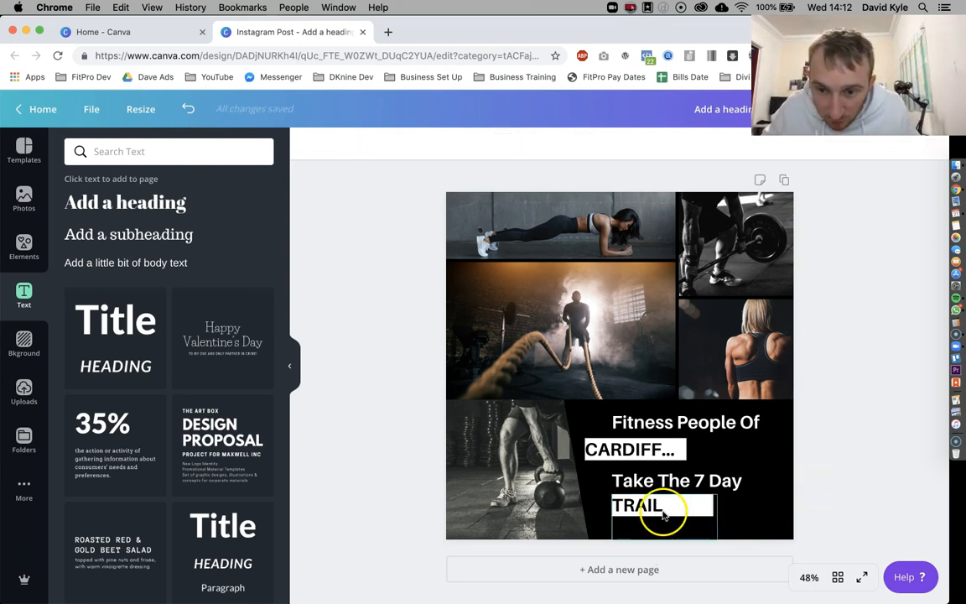
{"action": "left_click", "coordinate": [662, 510]}
{"action": "left_click_drag", "start_coordinate": [718, 517], "coordinate": [742, 518]}
{"action": "left_click_drag", "start_coordinate": [686, 511], "coordinate": [675, 517]}
- Widen the lower white bar to fit "TRAIL TODAY" and position the text over it
{"action": "left_click", "coordinate": [708, 502]}
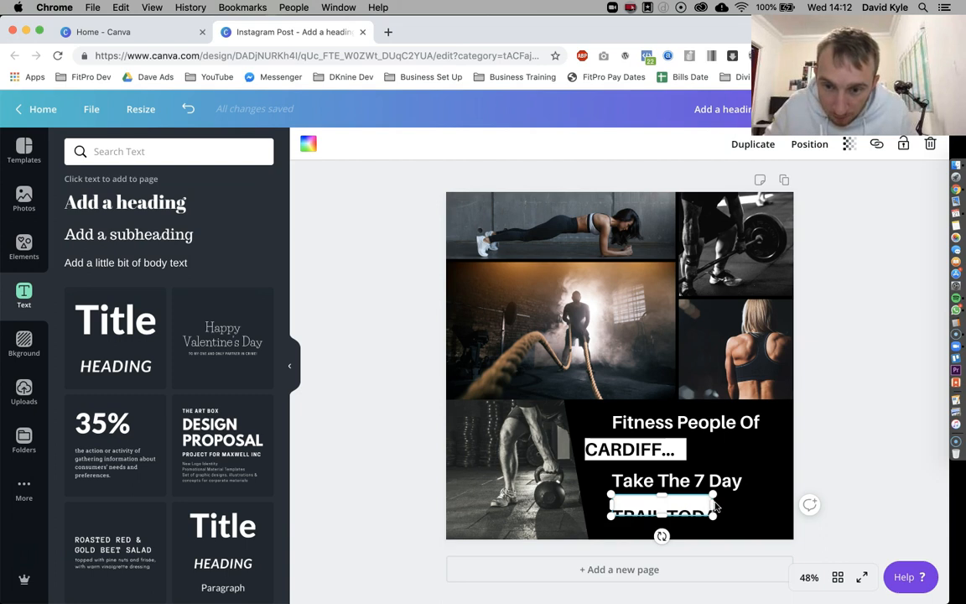
{"action": "left_click_drag", "start_coordinate": [734, 503], "coordinate": [759, 505]}
{"action": "left_click", "coordinate": [863, 448]}
{"action": "left_click_drag", "start_coordinate": [697, 515], "coordinate": [700, 507]}
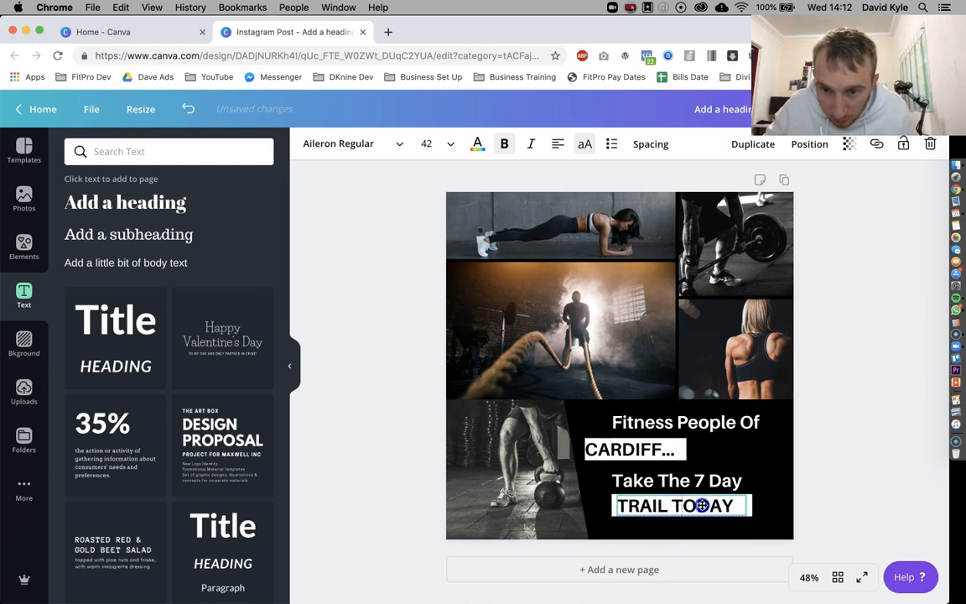
{"action": "left_click", "coordinate": [841, 457]}
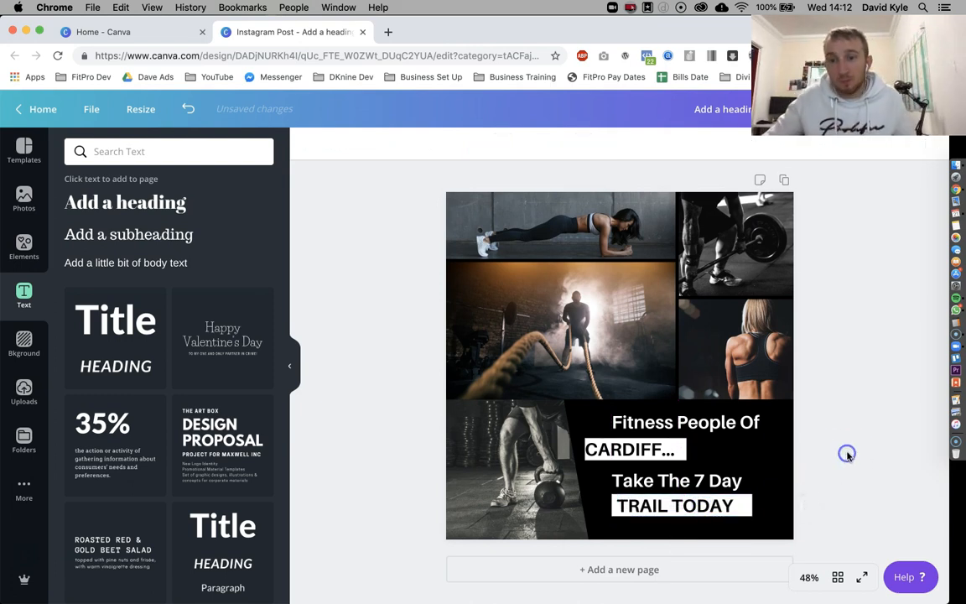
{"action": "left_click", "coordinate": [849, 472]}
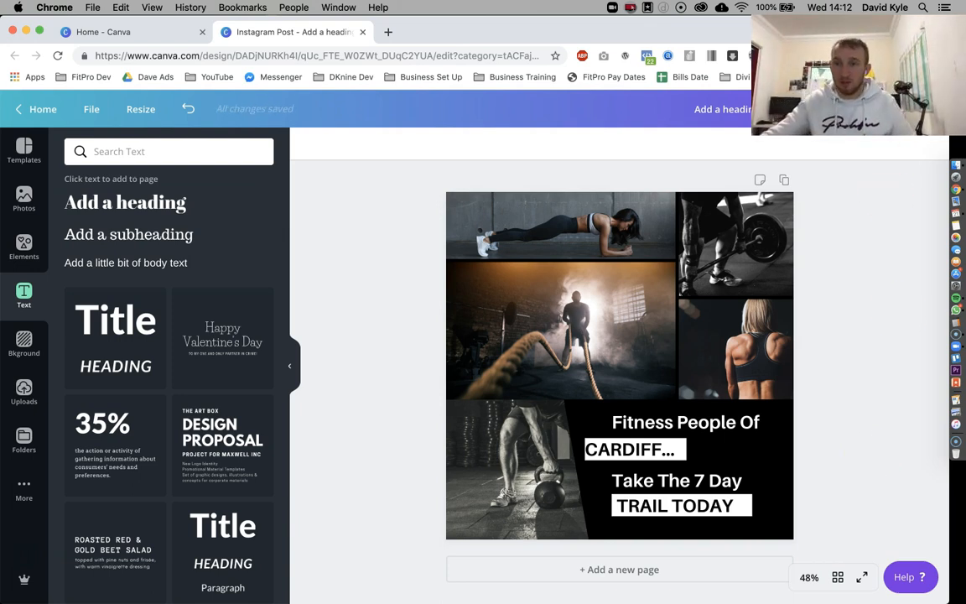
{"action": "key", "text": "alt+p"}
{"action": "left_click_drag", "start_coordinate": [859, 75], "coordinate": [107, 75]}
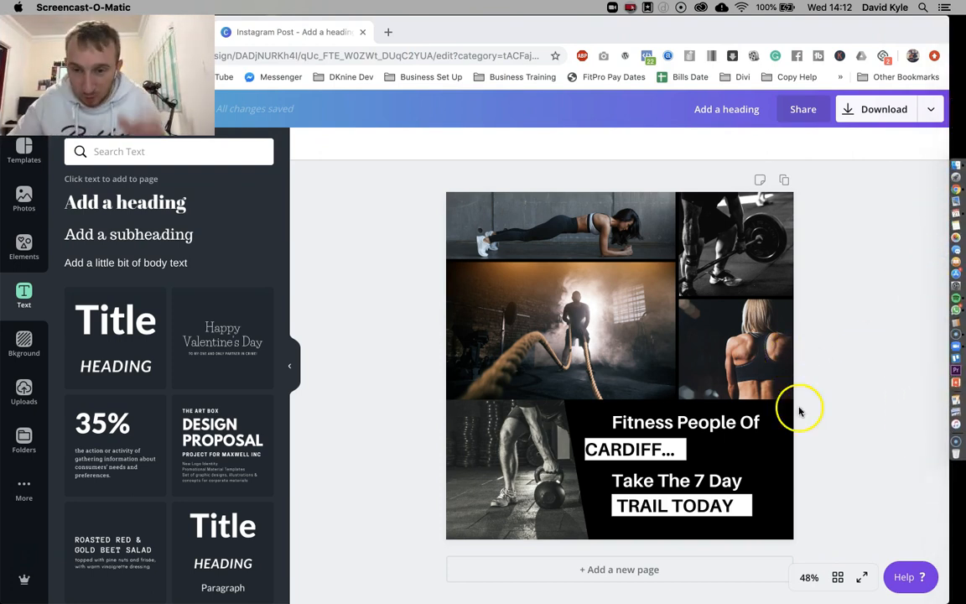
- Shift "Fitness People Of" slightly to the right and center-align the "Take The 7 Day" text
{"action": "left_click", "coordinate": [678, 422]}
{"action": "left_click", "coordinate": [678, 423]}
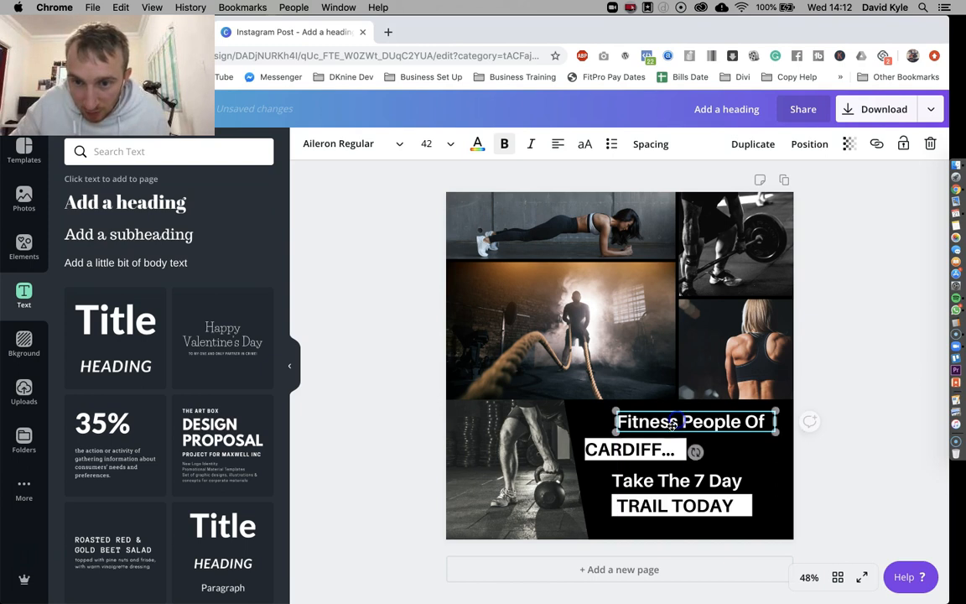
{"action": "left_click", "coordinate": [657, 479]}
{"action": "double_click", "coordinate": [657, 479]}
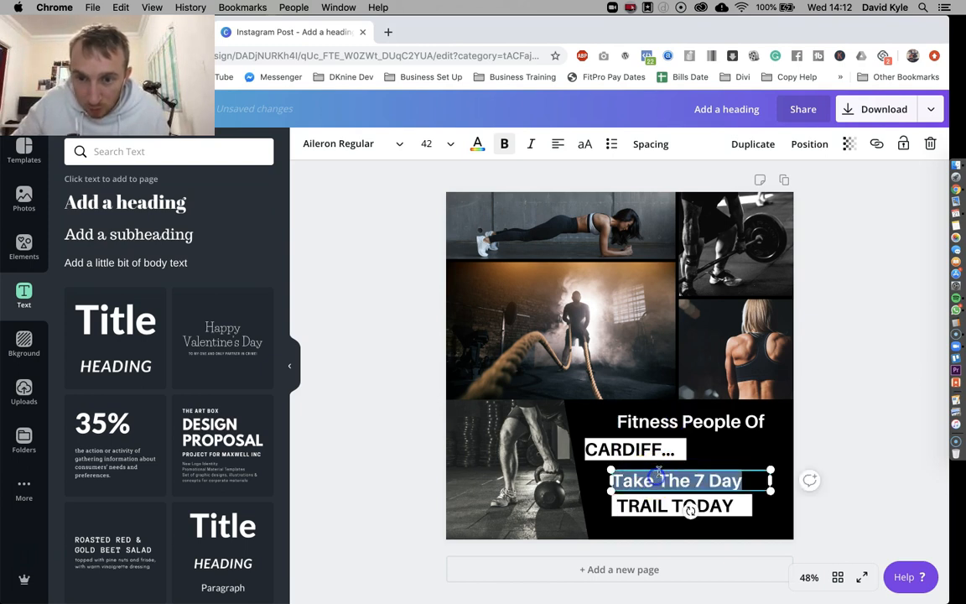
{"action": "left_click", "coordinate": [558, 143]}
{"action": "left_click", "coordinate": [891, 396]}
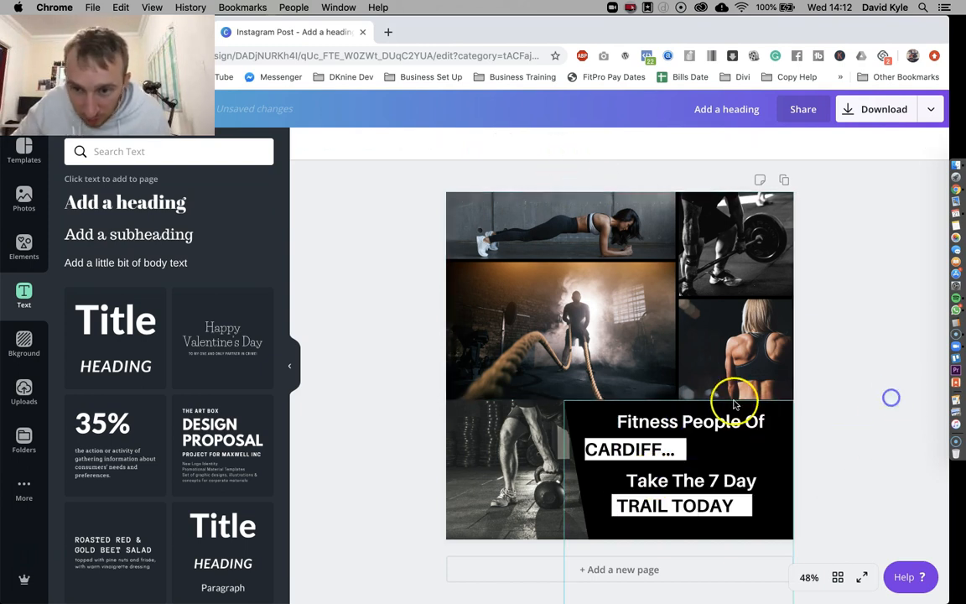
- Move "CARDIFF..." and its white bar beneath the middle of "Fitness People Of", centering the text on the bar
{"action": "left_click", "coordinate": [656, 450]}
{"action": "left_click_drag", "start_coordinate": [657, 450], "coordinate": [695, 450]}
{"action": "double_click", "coordinate": [695, 450]}
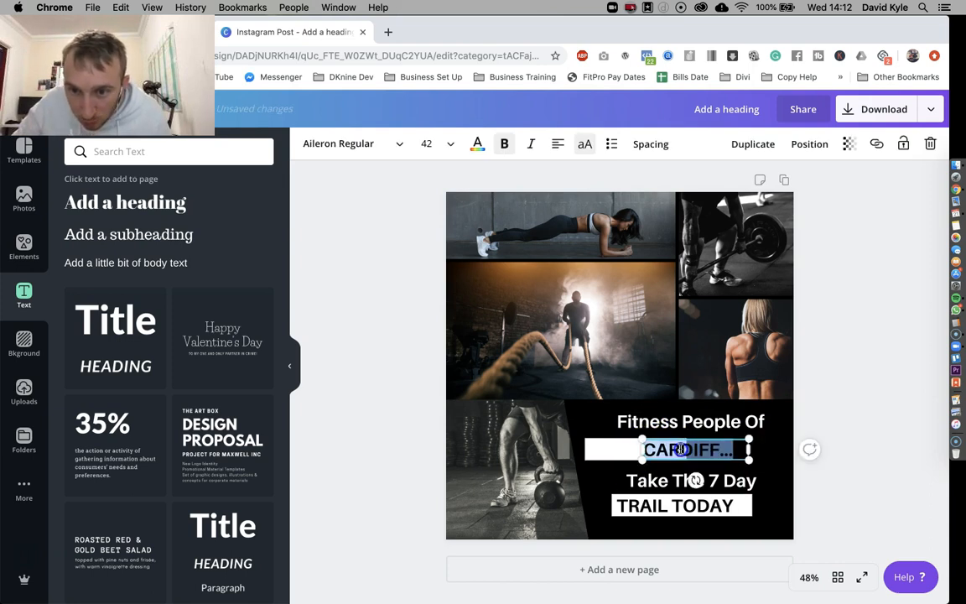
{"action": "left_click_drag", "start_coordinate": [604, 448], "coordinate": [677, 451]}
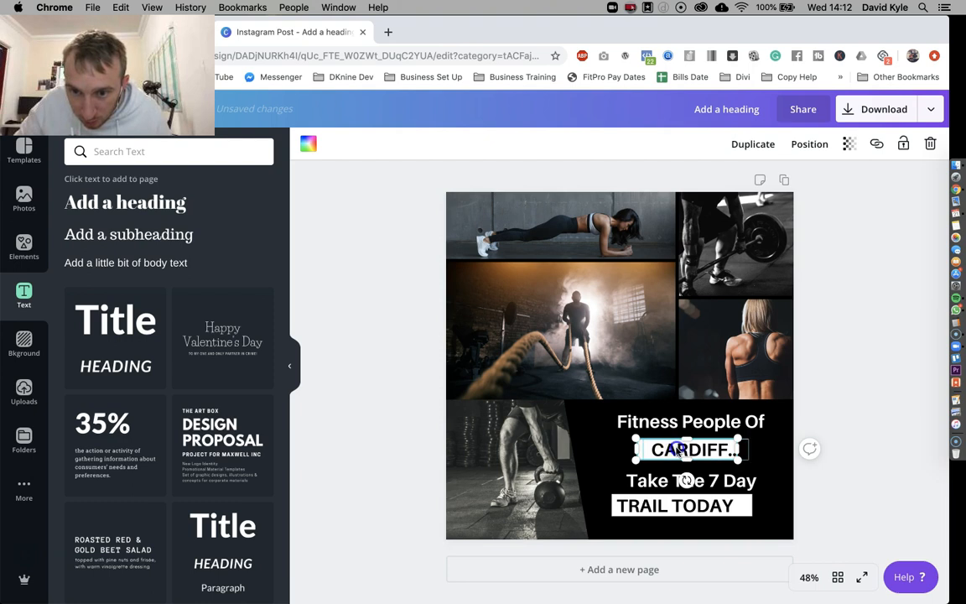
{"action": "left_click", "coordinate": [845, 394]}
{"action": "left_click_drag", "start_coordinate": [690, 450], "coordinate": [682, 449]}
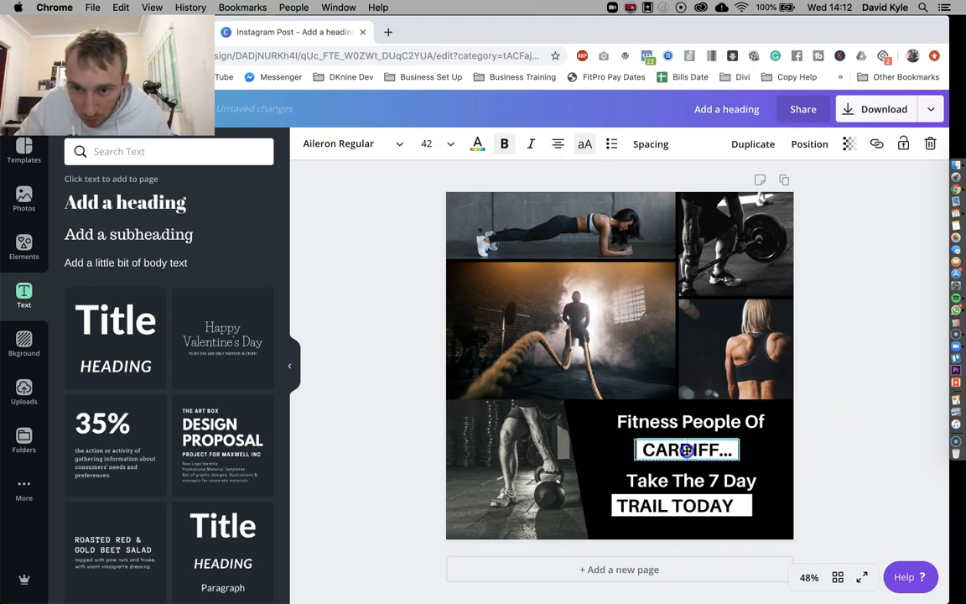
{"action": "left_click", "coordinate": [826, 378]}
- Reposition "TRAIL TODAY" and nudge its white bar so the text sits centered on it
{"action": "left_click", "coordinate": [686, 506]}
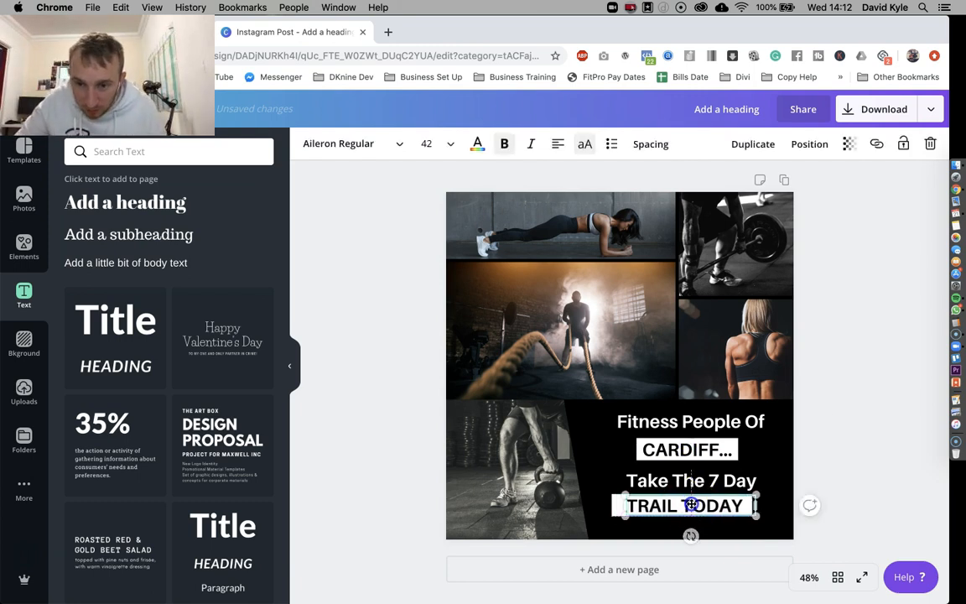
{"action": "left_click_drag", "start_coordinate": [612, 506], "coordinate": [615, 506]}
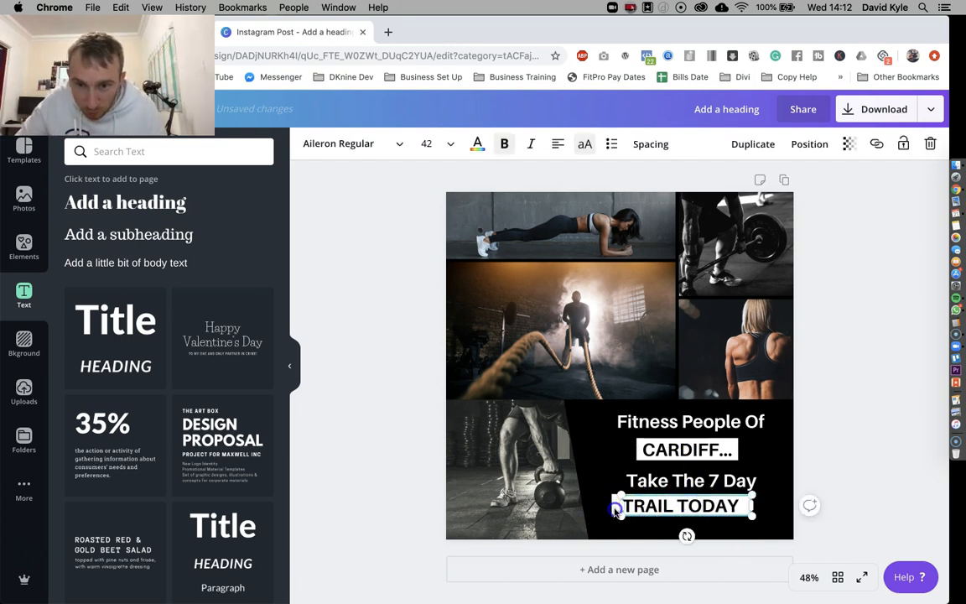
{"action": "left_click", "coordinate": [894, 408]}
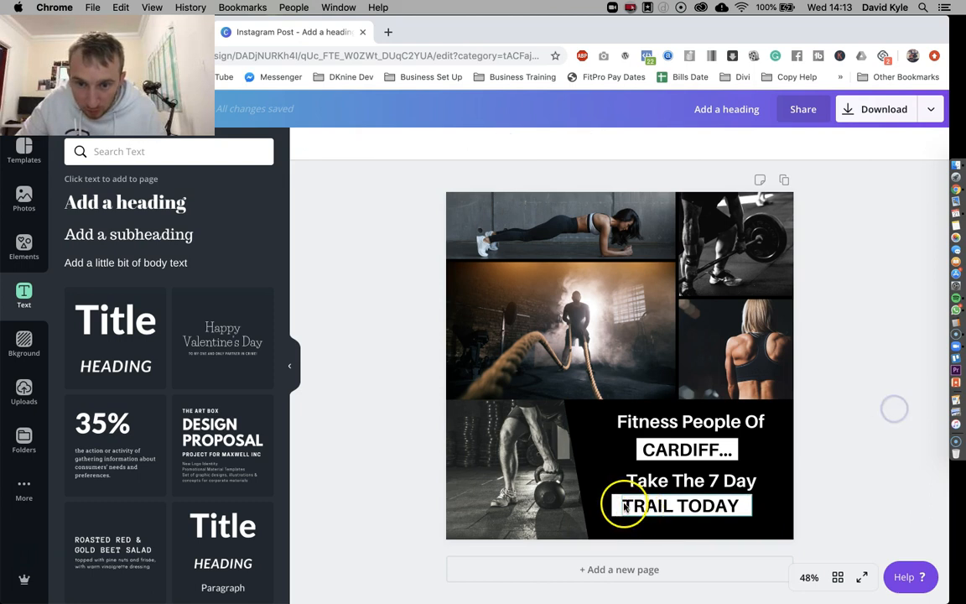
{"action": "left_click_drag", "start_coordinate": [616, 504], "coordinate": [614, 503]}
{"action": "left_click", "coordinate": [856, 367]}
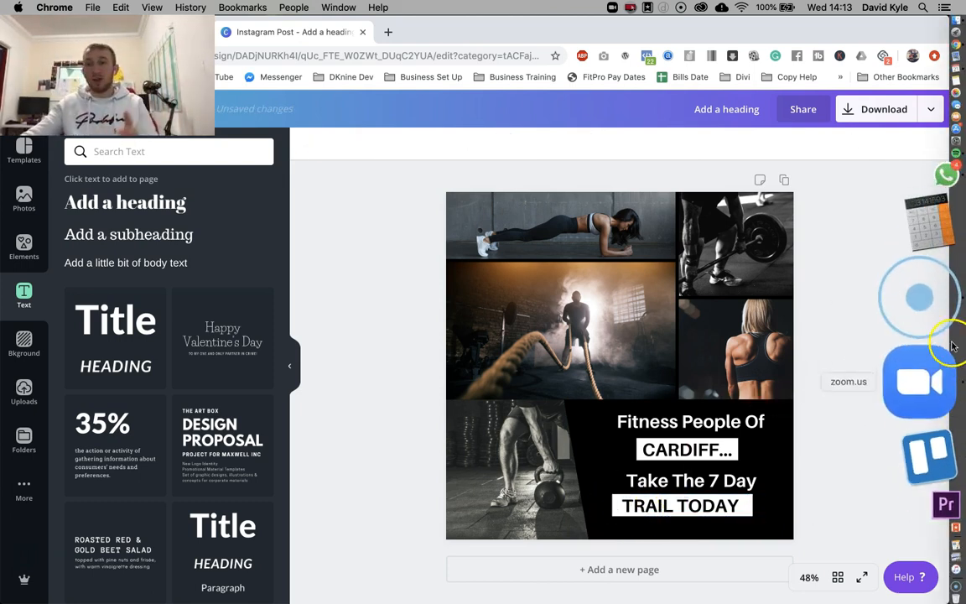
{"action": "left_click", "coordinate": [850, 230]}
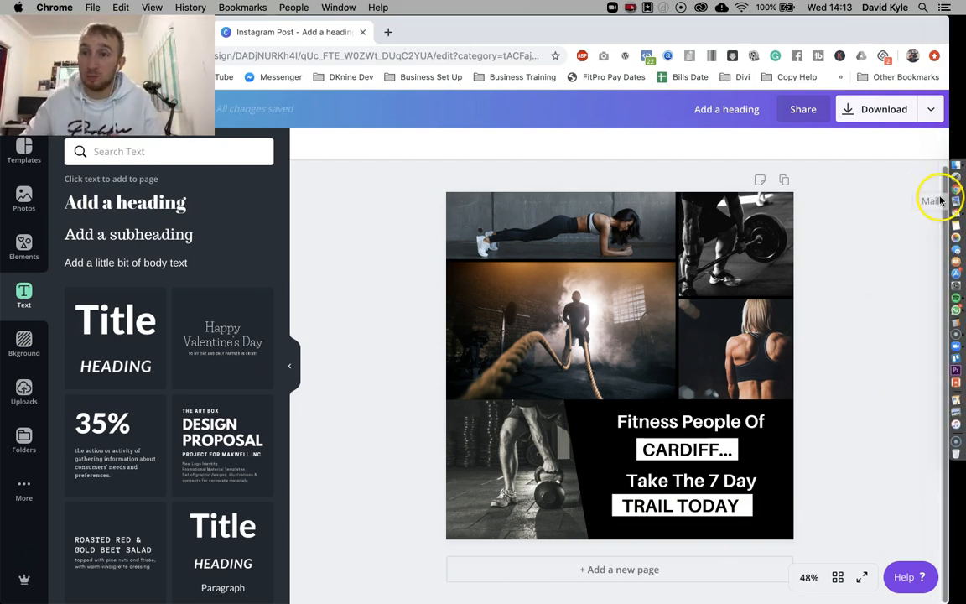
{"action": "left_click", "coordinate": [872, 108]}
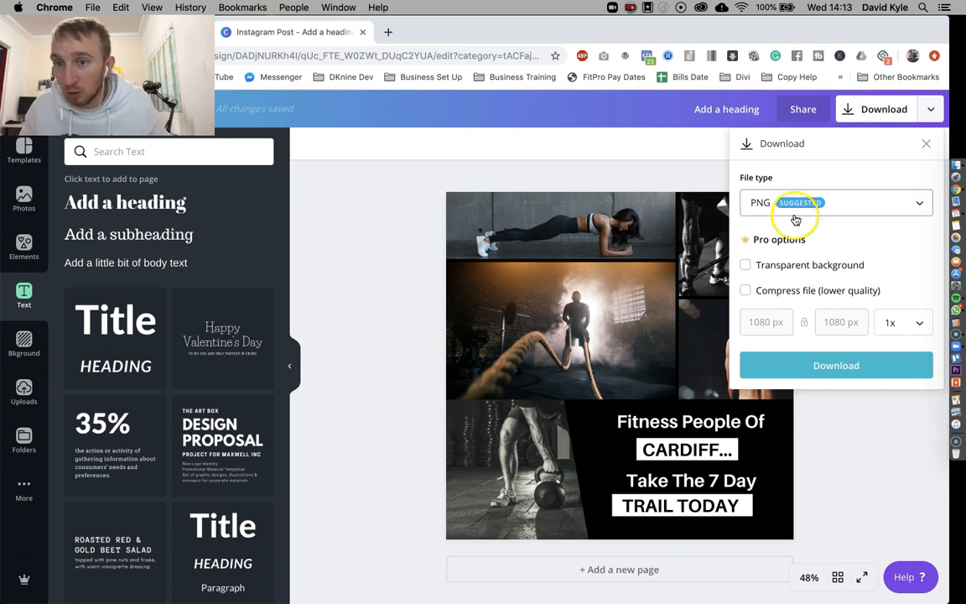
{"action": "left_click", "coordinate": [853, 369]}
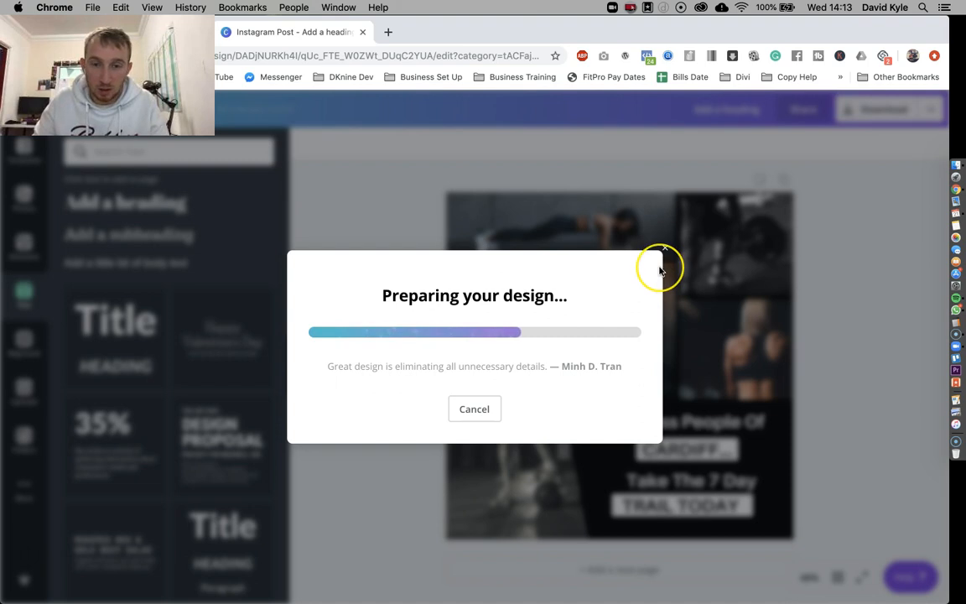
{"action": "left_click", "coordinate": [562, 239]}
{"action": "left_click", "coordinate": [669, 390]}
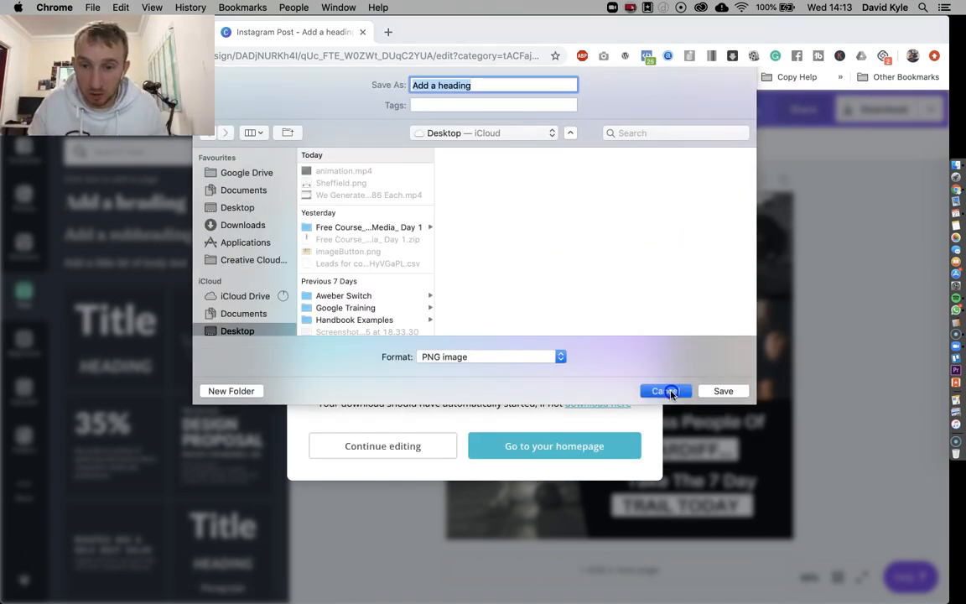
{"action": "left_click", "coordinate": [662, 210]}
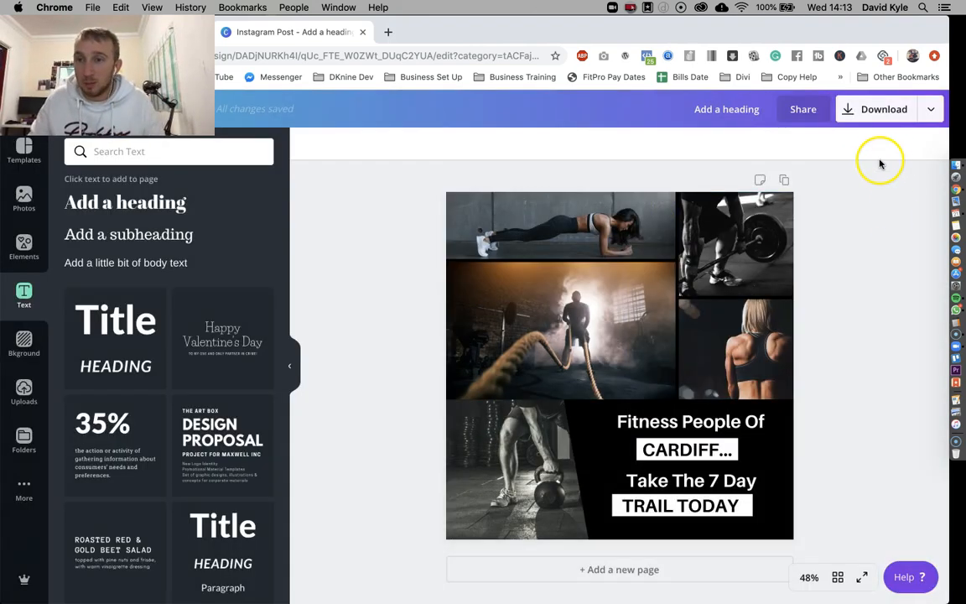
- Open the design's download settings and set the file type to Animation (MP4/GIF)
{"action": "left_click", "coordinate": [886, 112]}
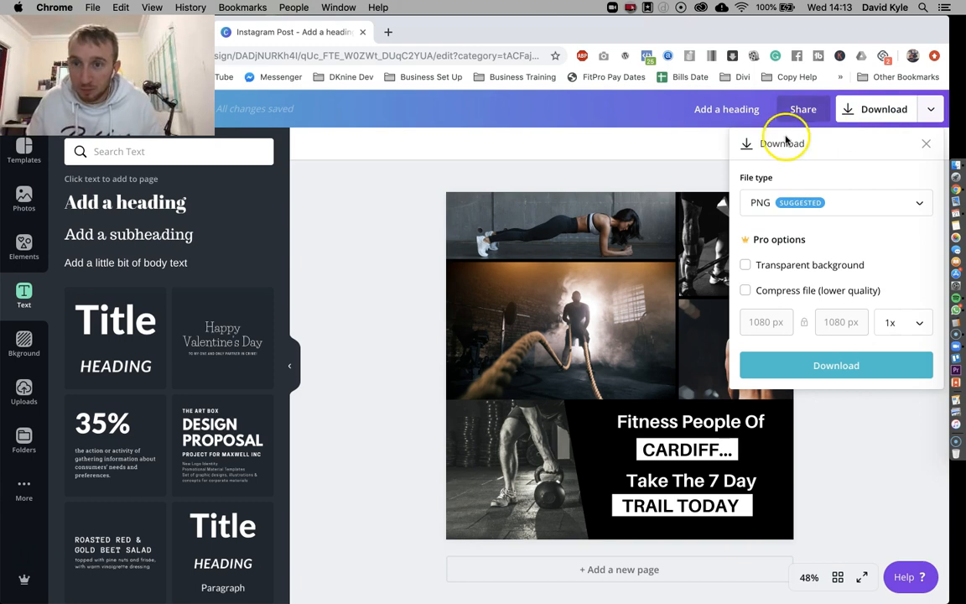
{"action": "left_click", "coordinate": [871, 206]}
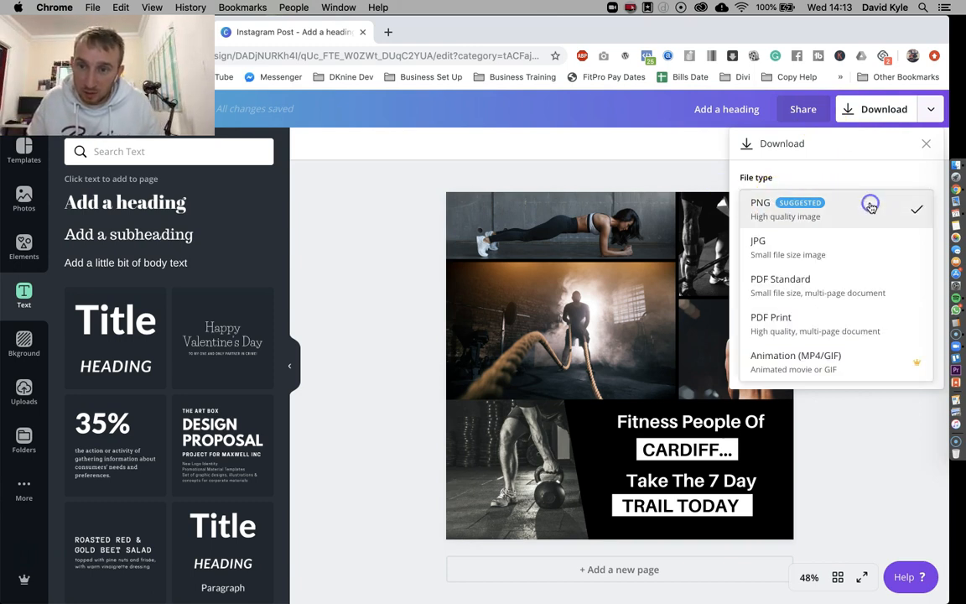
{"action": "left_click", "coordinate": [795, 363]}
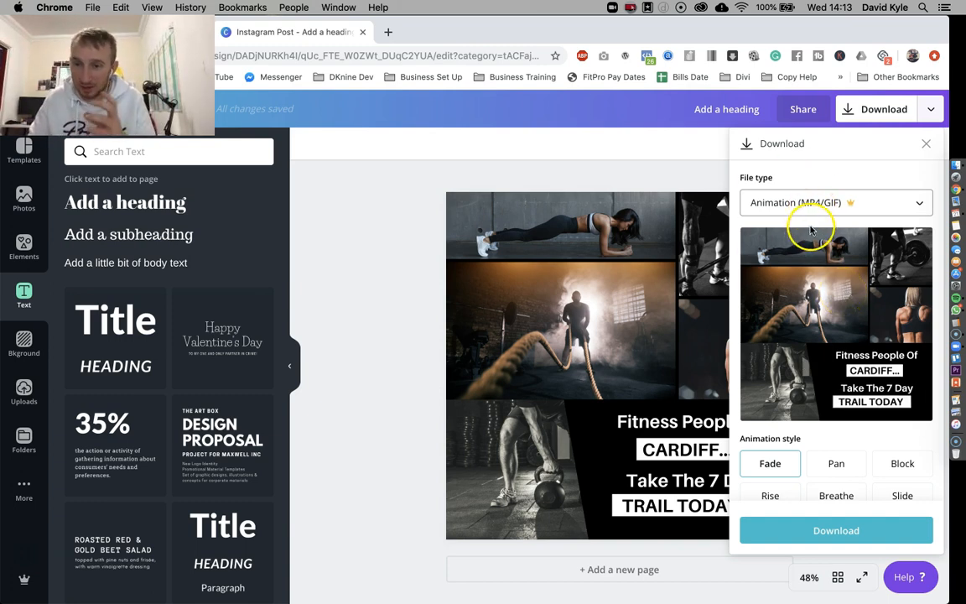
- Preview the Pan, Block, Rise, Breathe and Slide animation styles on the design
{"action": "left_click", "coordinate": [835, 464]}
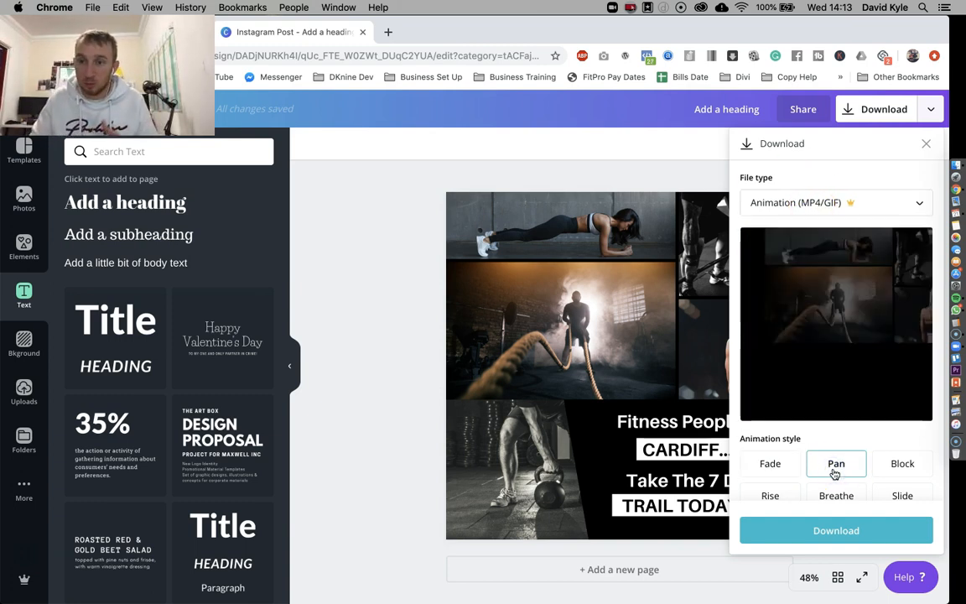
{"action": "left_click", "coordinate": [896, 464]}
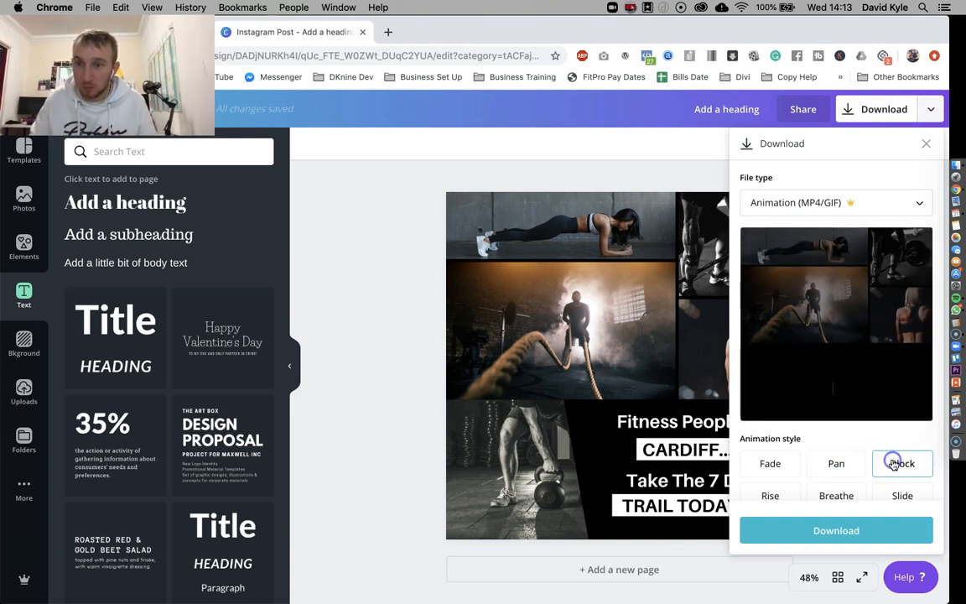
{"action": "left_click", "coordinate": [770, 495]}
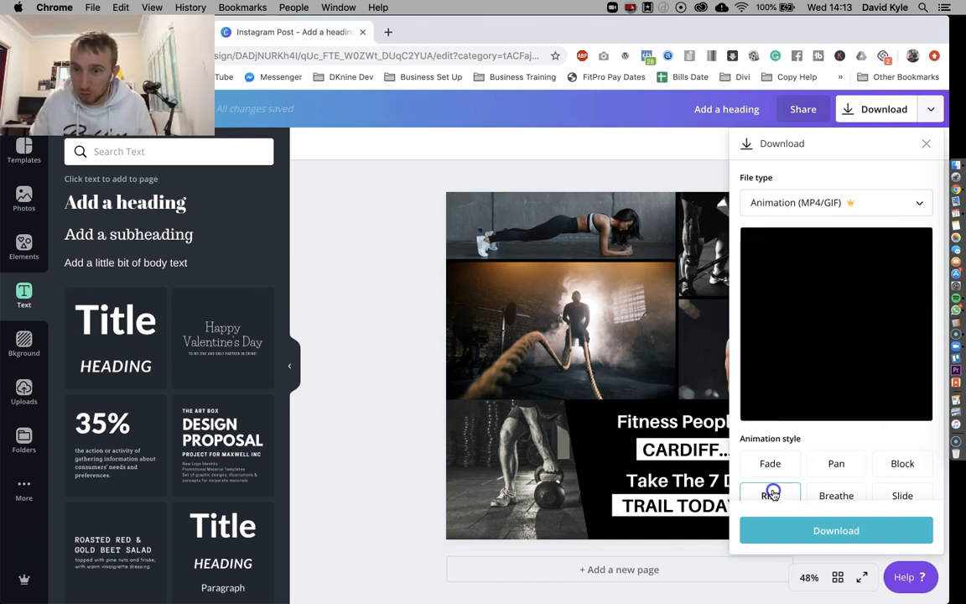
{"action": "left_click", "coordinate": [835, 493]}
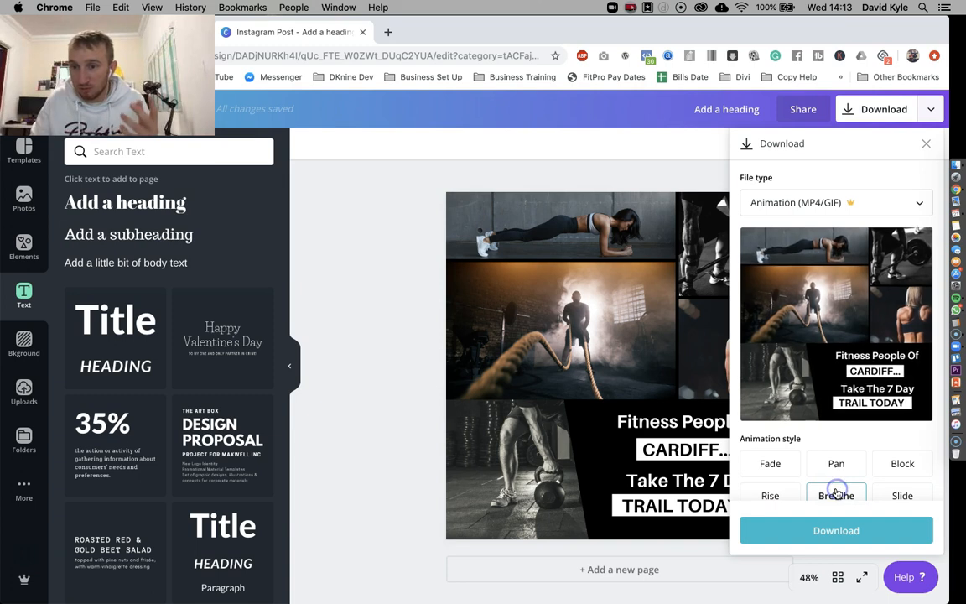
{"action": "left_click", "coordinate": [897, 493]}
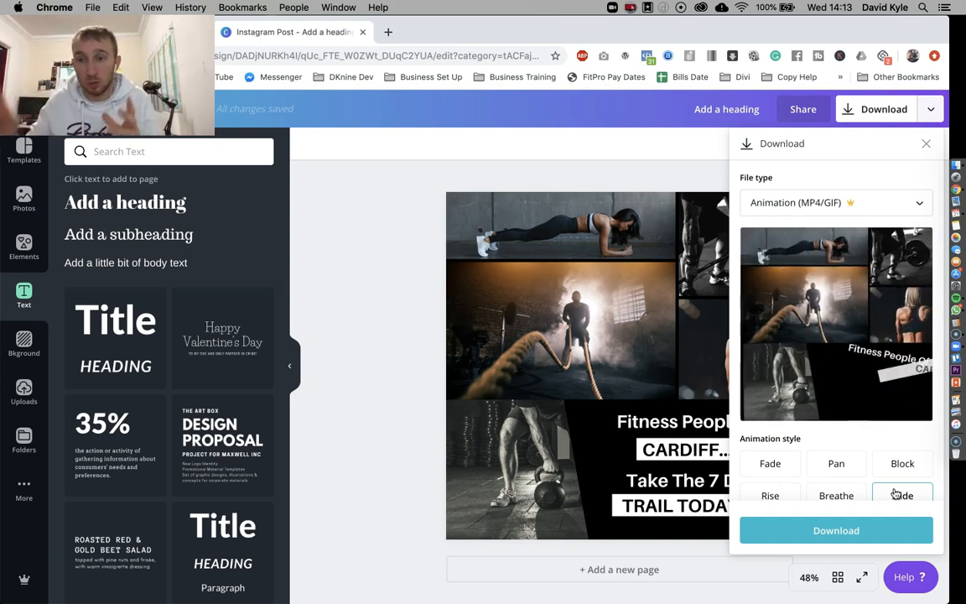
- Choose the Block animation style and start downloading the animated design
{"action": "left_click", "coordinate": [834, 461]}
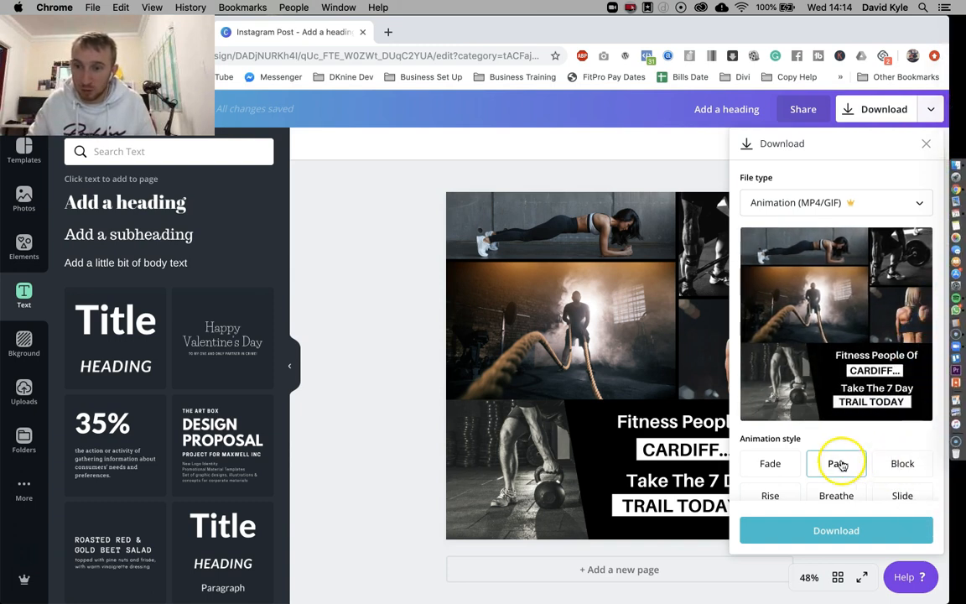
{"action": "left_click", "coordinate": [891, 461]}
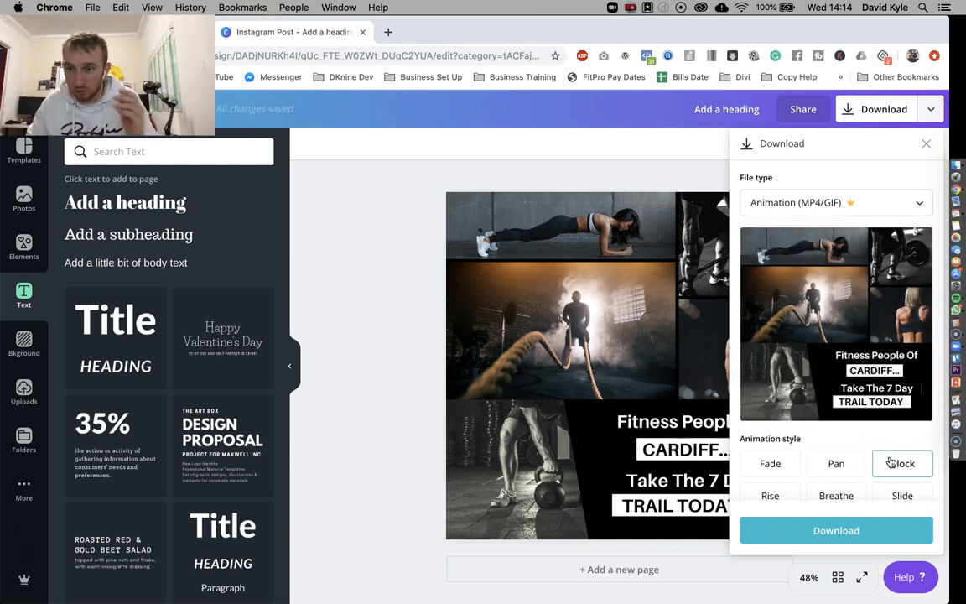
{"action": "left_click", "coordinate": [836, 529]}
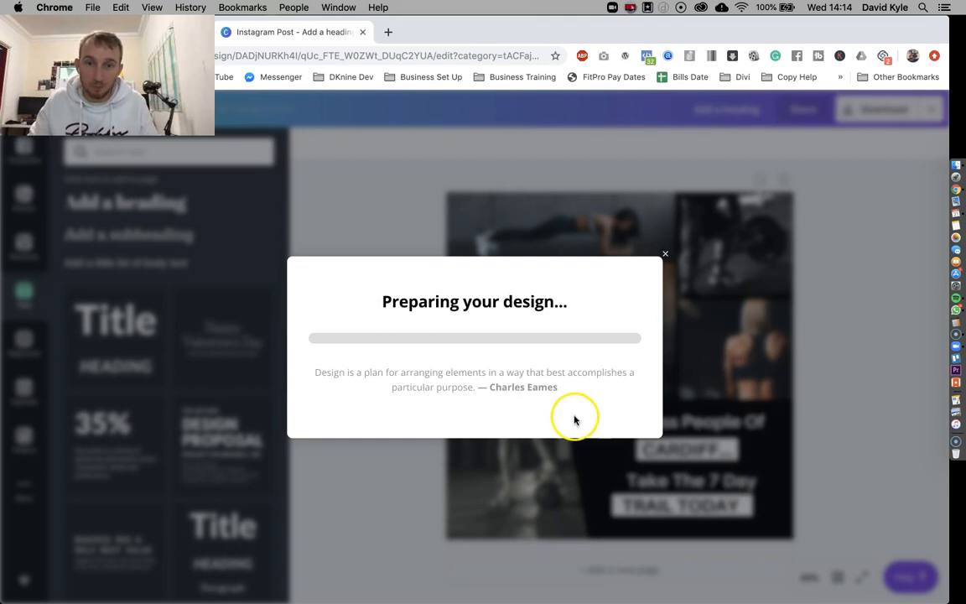